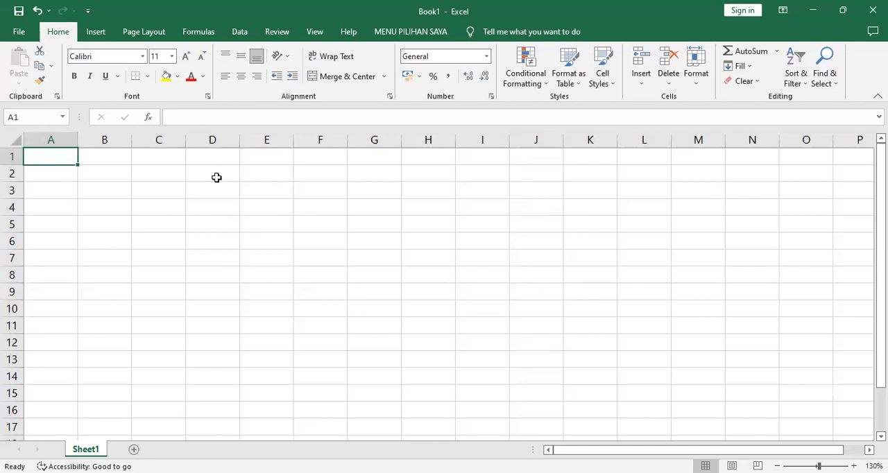
# Enter "Design Baju" in cell E3 and widen column E so the text fits
pyautogui.click(217, 189)
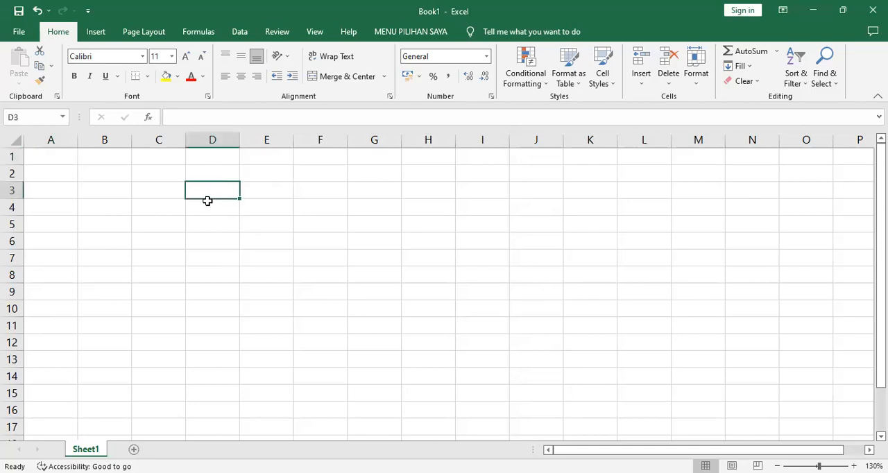
pyautogui.click(258, 191)
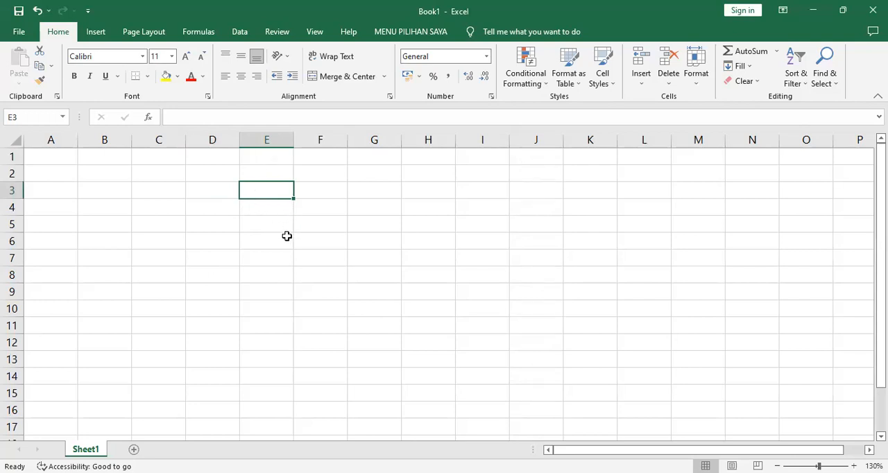
pyautogui.write('D')
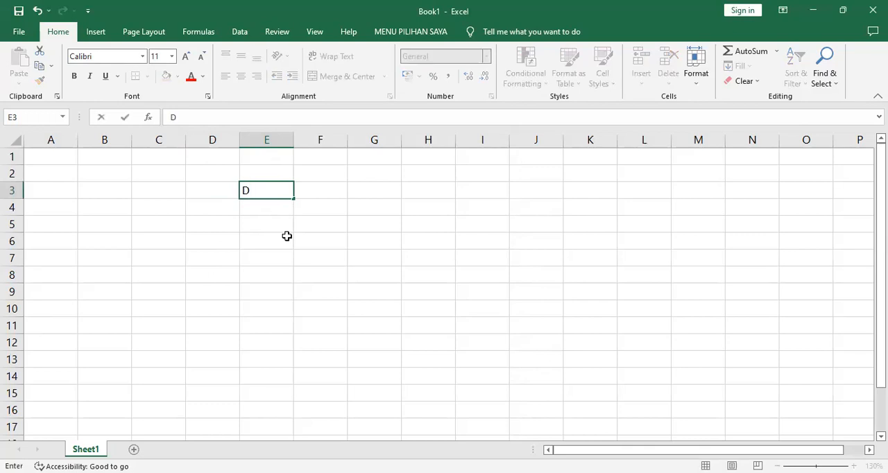
pyautogui.write('esign Baju')
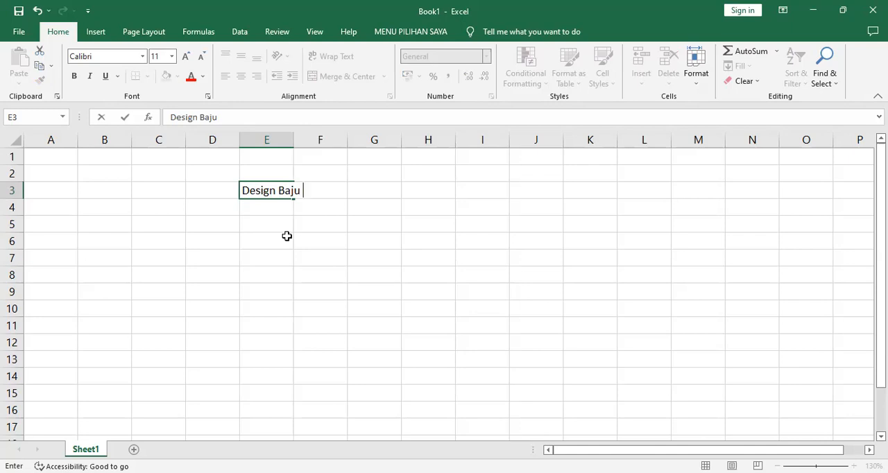
pyautogui.press('Return')
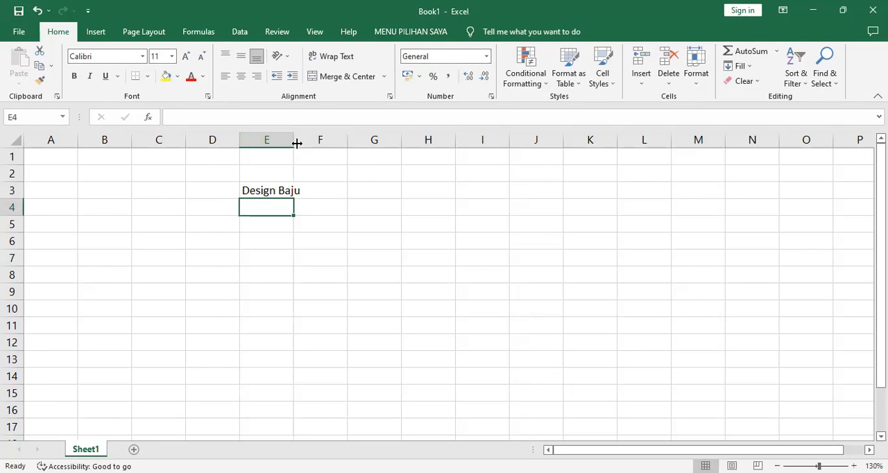
pyautogui.moveTo(296, 143); pyautogui.dragTo(312, 143)
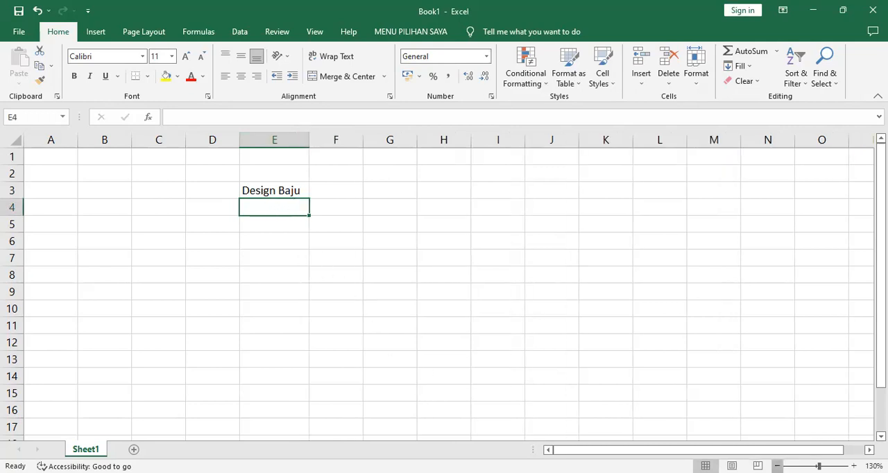
# Enter "design produk" in cell E4 and autofit the width of column E to its contents
pyautogui.click(778, 466)
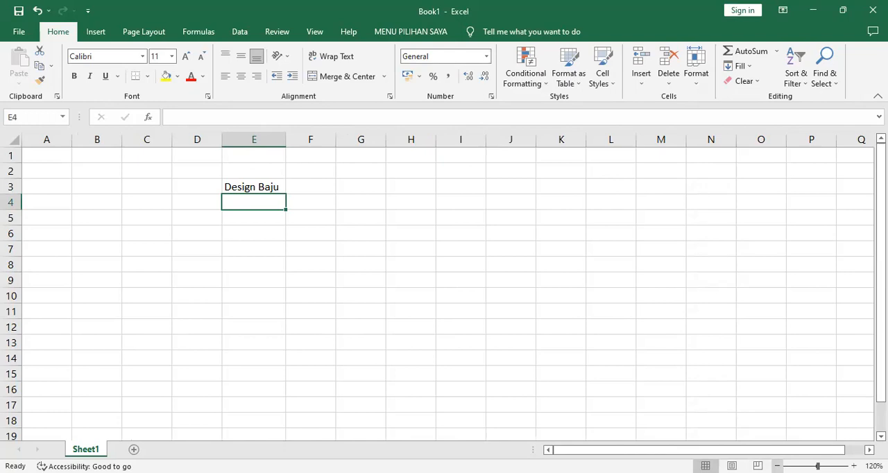
pyautogui.write('de')
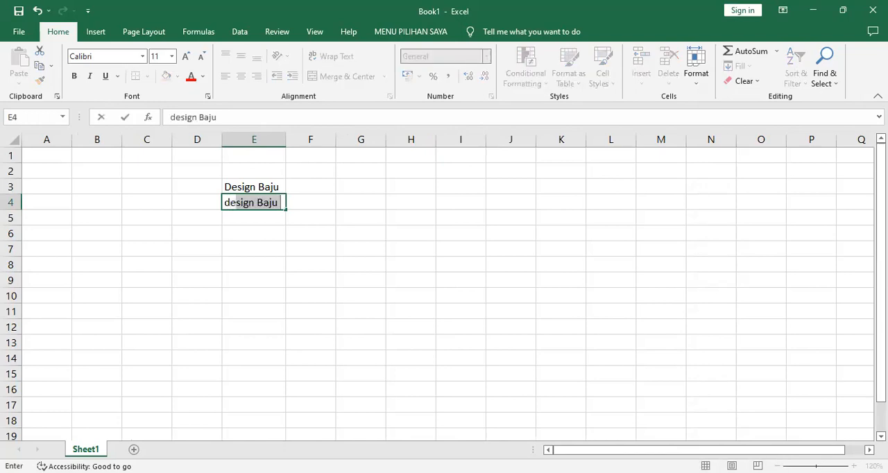
pyautogui.write('dign')
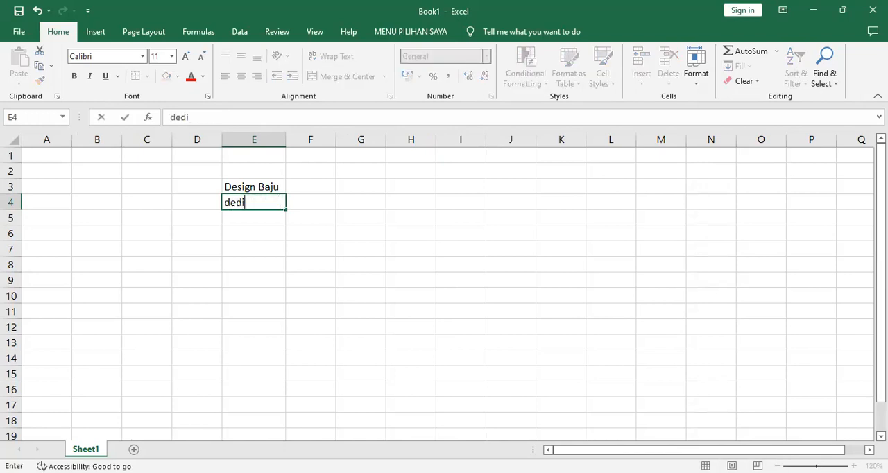
pyautogui.press('BackSpace')
pyautogui.press('BackSpace')
pyautogui.press('BackSpace')
pyautogui.press('BackSpace')
pyautogui.write('sign ')
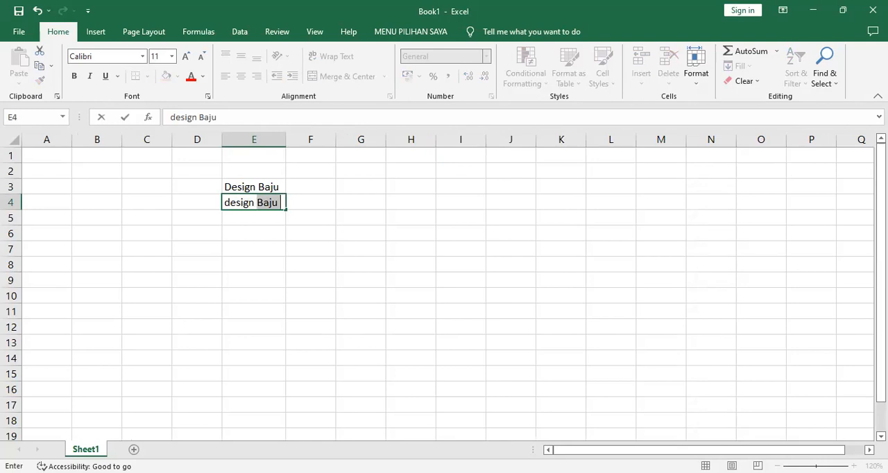
pyautogui.write('produk')
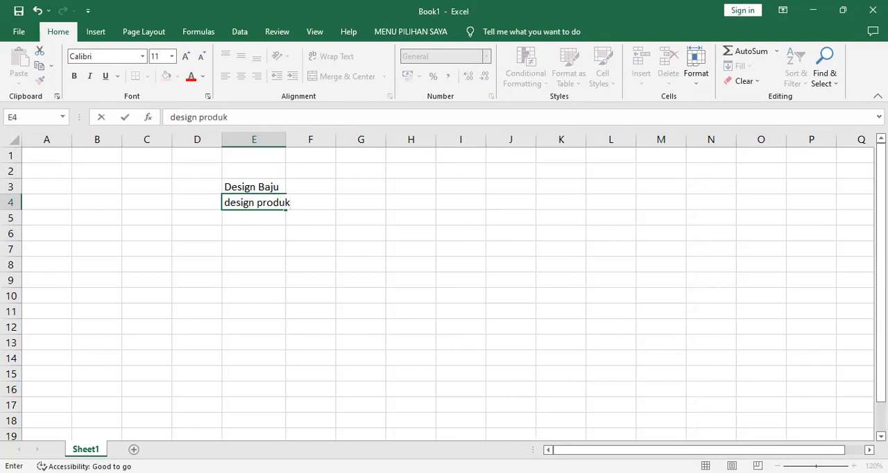
pyautogui.press('Return')
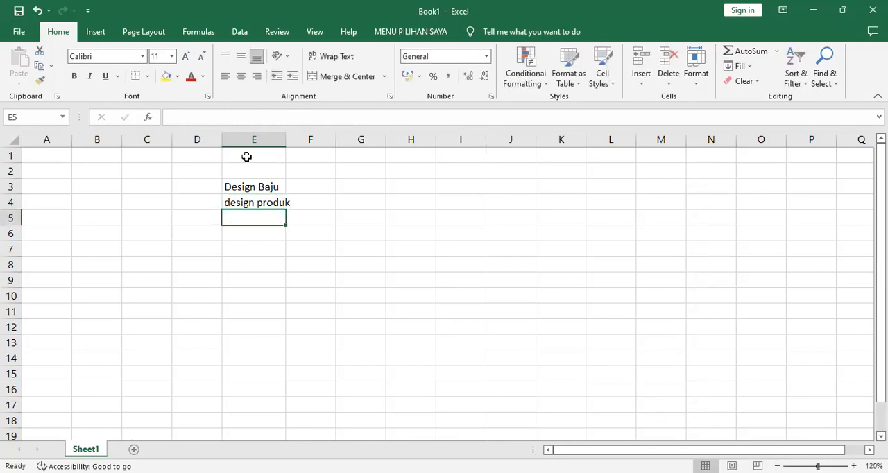
pyautogui.doubleClick(287, 140)
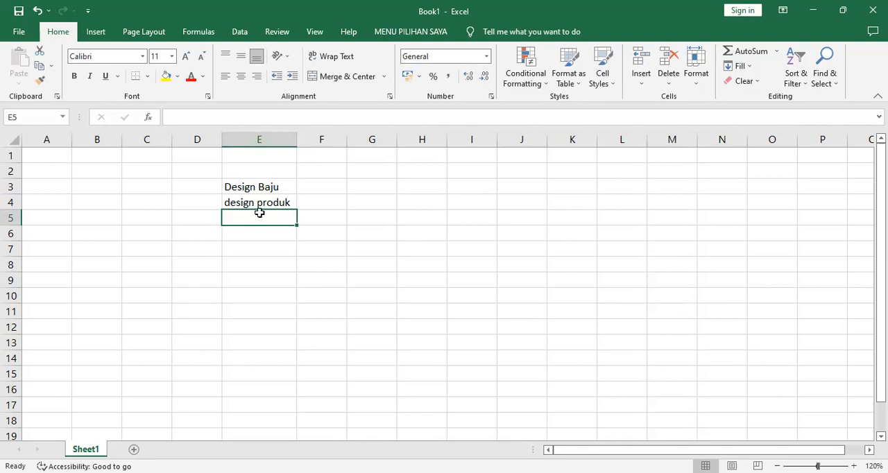
pyautogui.click(253, 186)
pyautogui.click(247, 203)
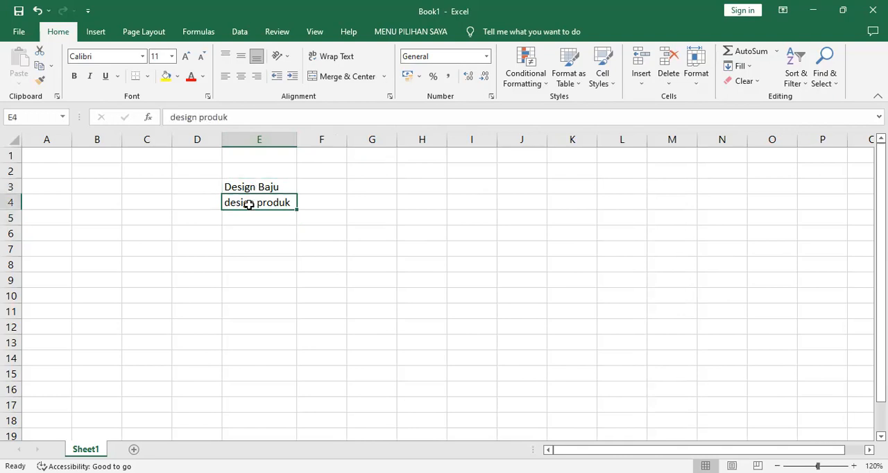
pyautogui.click(259, 188)
pyautogui.click(254, 204)
# Enter "kalender" in cell E5, directly below the "design produk" entry, with its spelling corrected
pyautogui.click(247, 214)
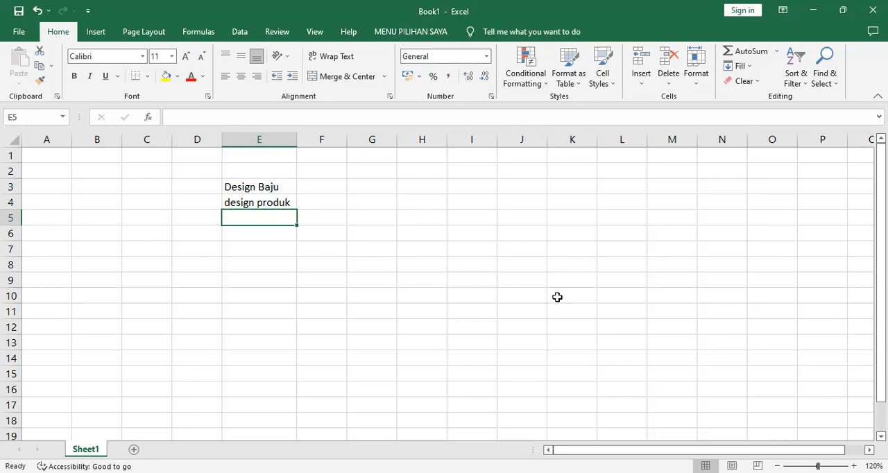
pyautogui.write('ksl')
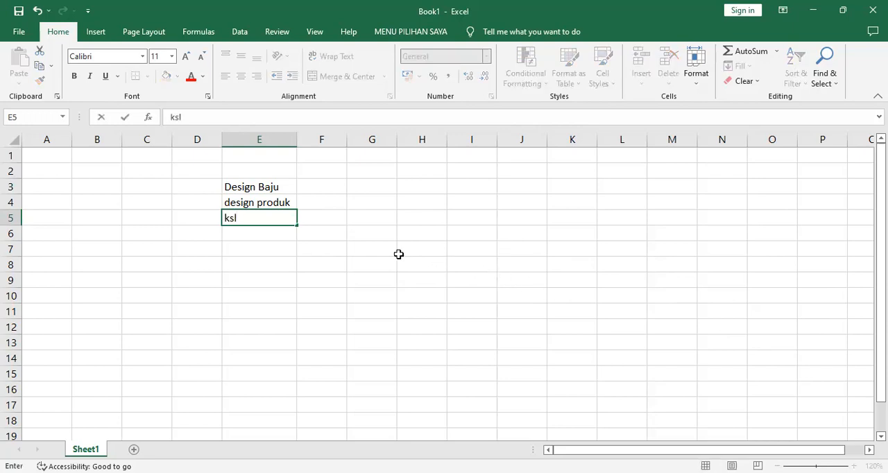
pyautogui.press('BackSpace')
pyautogui.press('BackSpace')
pyautogui.write('ake')
pyautogui.press('BackSpace')
pyautogui.write('lender')
pyautogui.press('Left')
pyautogui.press('Left')
pyautogui.press('Left')
pyautogui.press('Right')
pyautogui.press('Right')
pyautogui.press('Right')
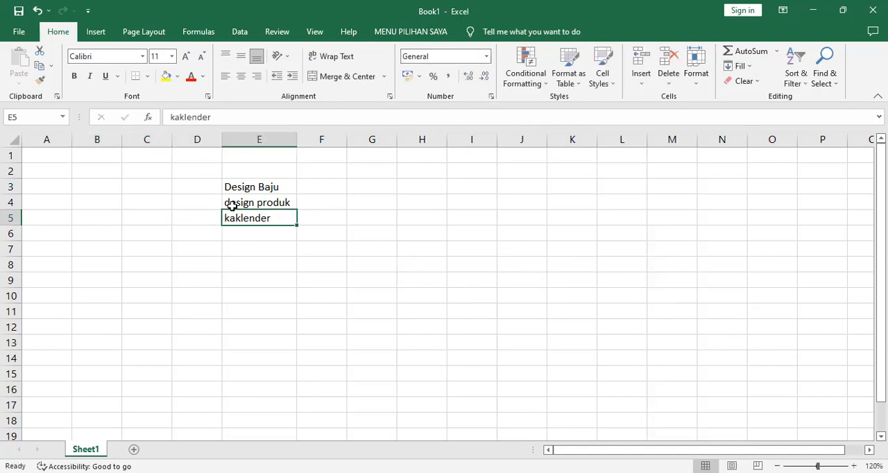
pyautogui.click(208, 118)
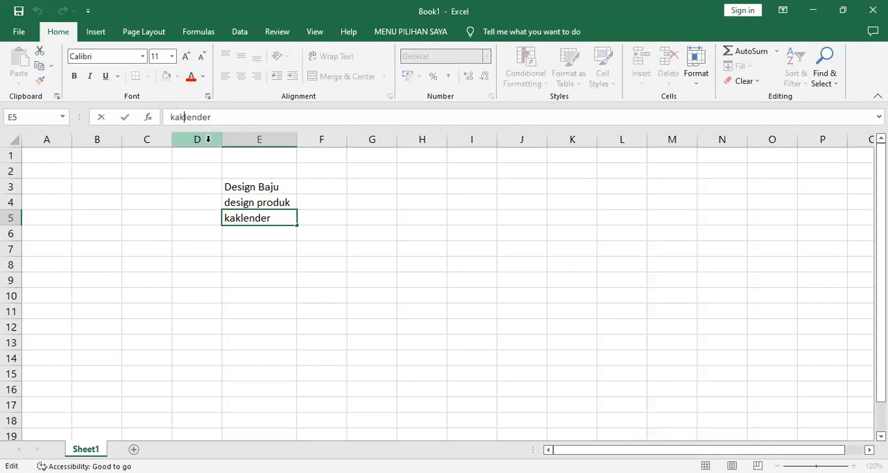
pyautogui.press('BackSpace')
pyautogui.press('Return')
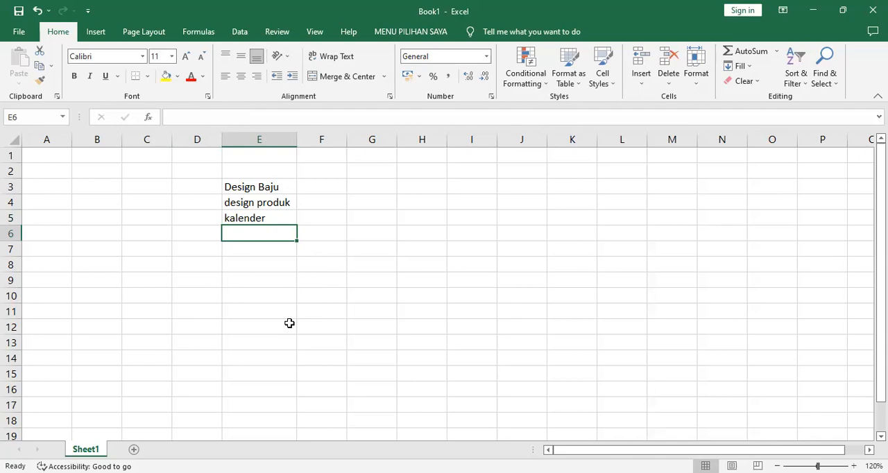
# Continue the list in column E with "logo" in cell E6 and "flyer" in cell E7
pyautogui.write('logo')
pyautogui.press('Return')
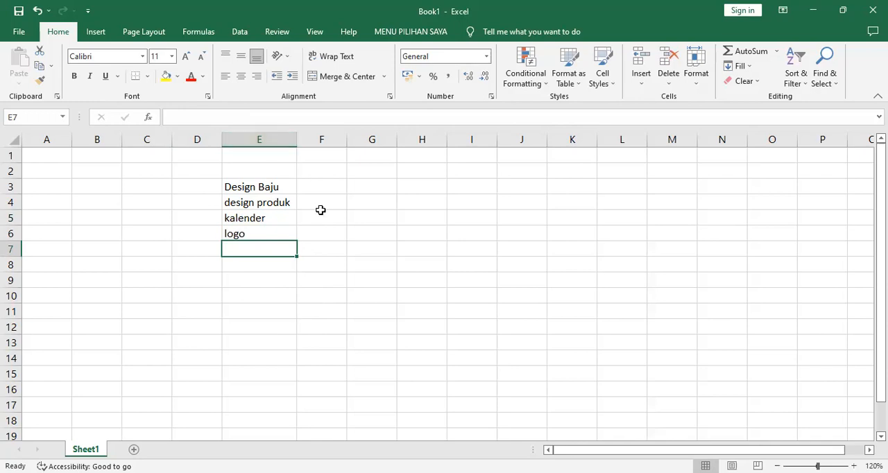
pyautogui.write('f')
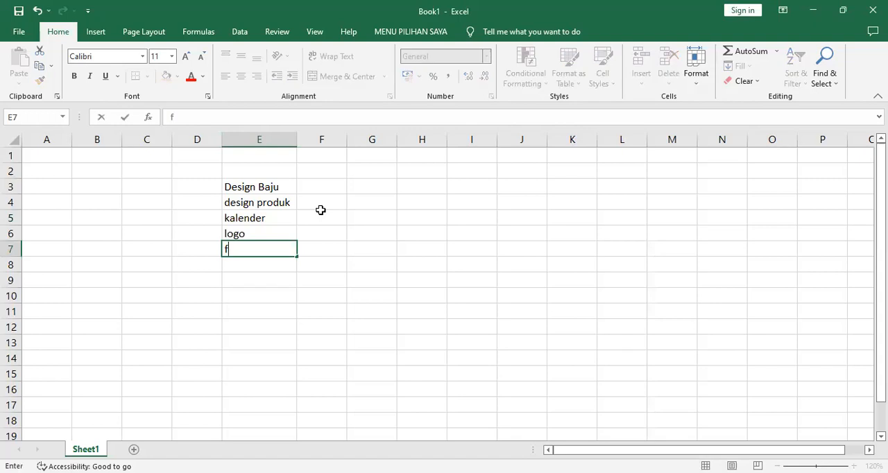
pyautogui.write('kyer')
pyautogui.press('BackSpace')
pyautogui.press('BackSpace')
pyautogui.press('BackSpace')
pyautogui.press('BackSpace')
pyautogui.write('lyer')
pyautogui.press('Return')
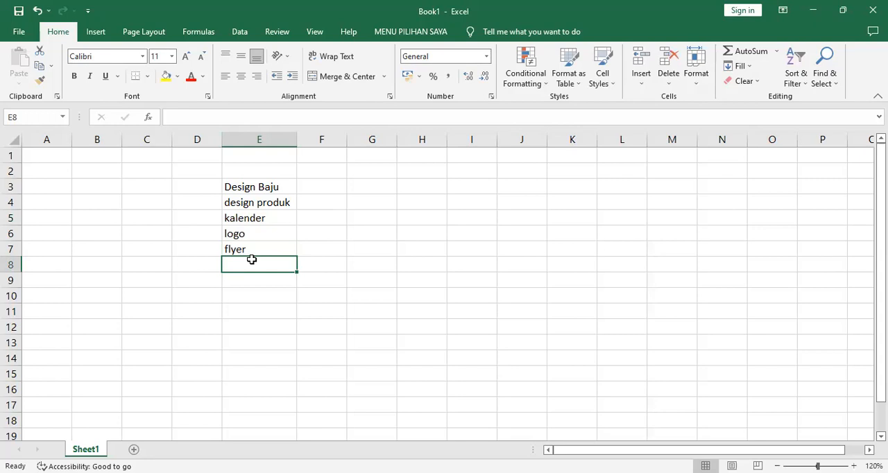
# Add "baner" in cell E8 and "poster" in cell E9 to the list in column E
pyautogui.write('b')
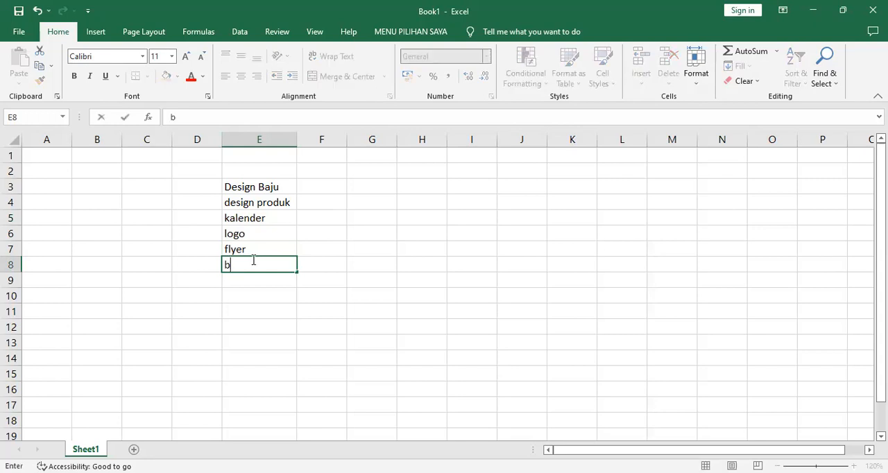
pyautogui.write('aner')
pyautogui.press('Return')
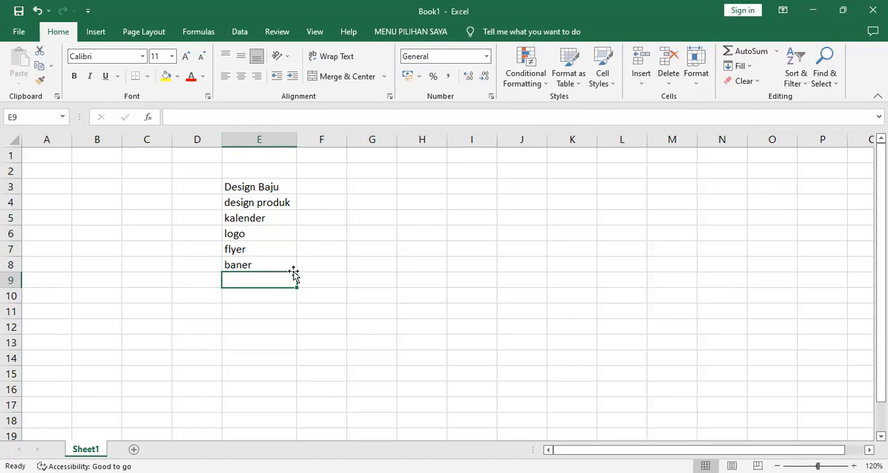
pyautogui.write('p')
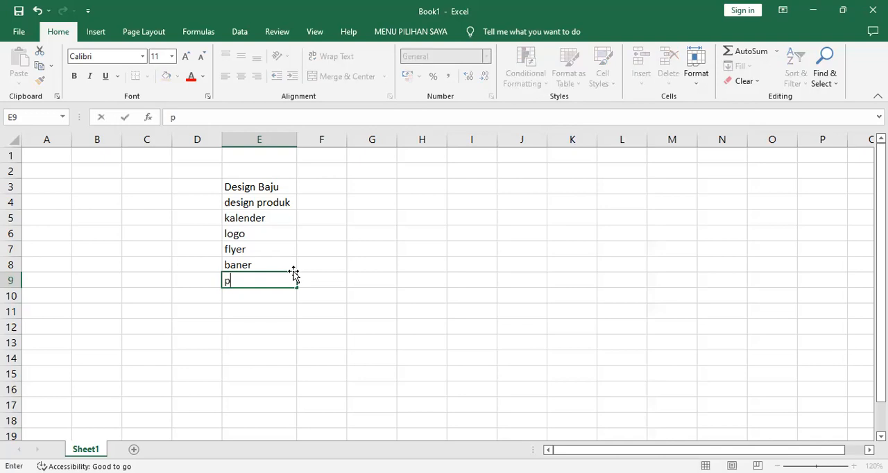
pyautogui.write('oster')
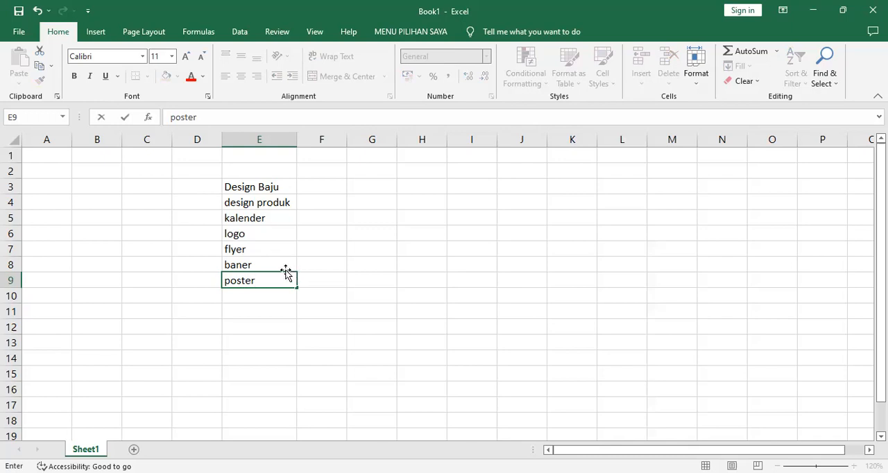
pyautogui.click(255, 295)
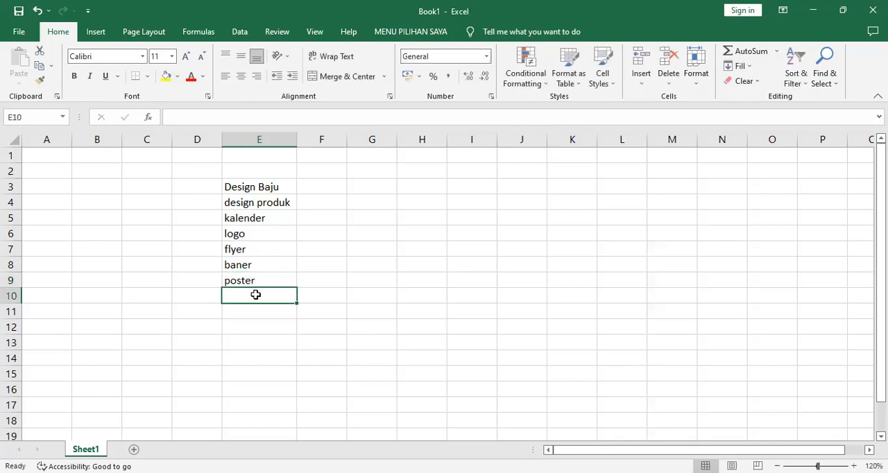
# Add "kartu nama" in cell E10 and "nota" in cell E11 to the list in column E
pyautogui.write('kartu nama')
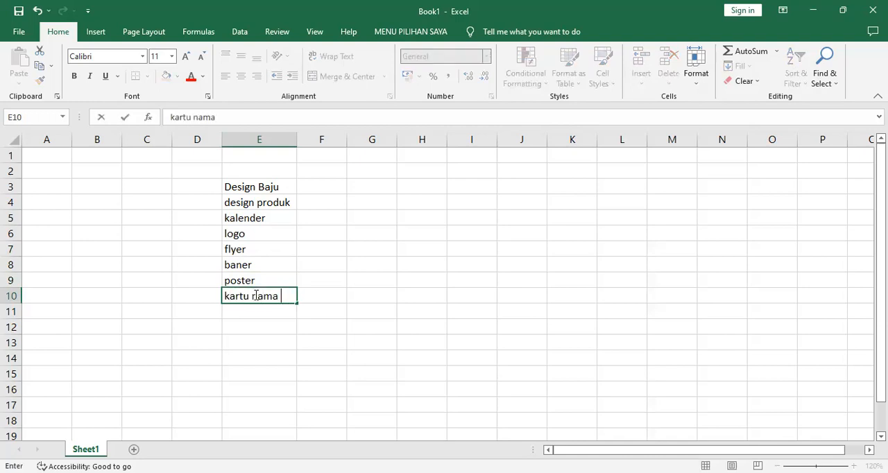
pyautogui.press('Return')
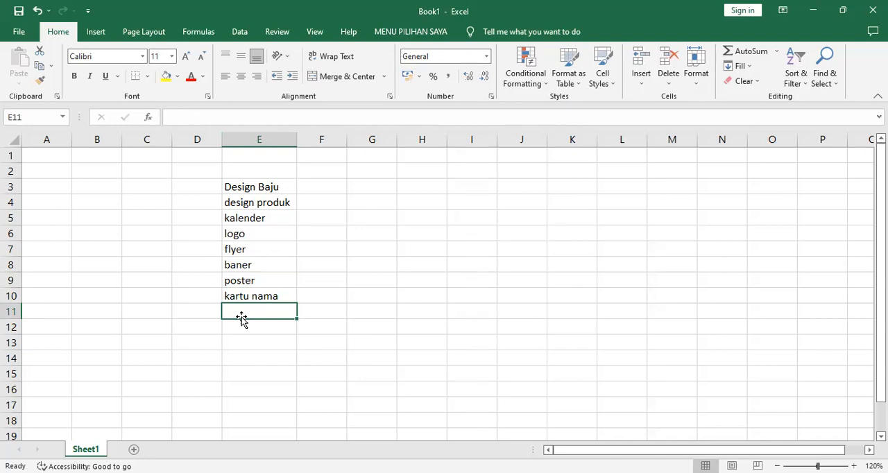
pyautogui.write('no')
pyautogui.press('BackSpace')
pyautogui.write('ts')
pyautogui.press('BackSpace')
pyautogui.write('a')
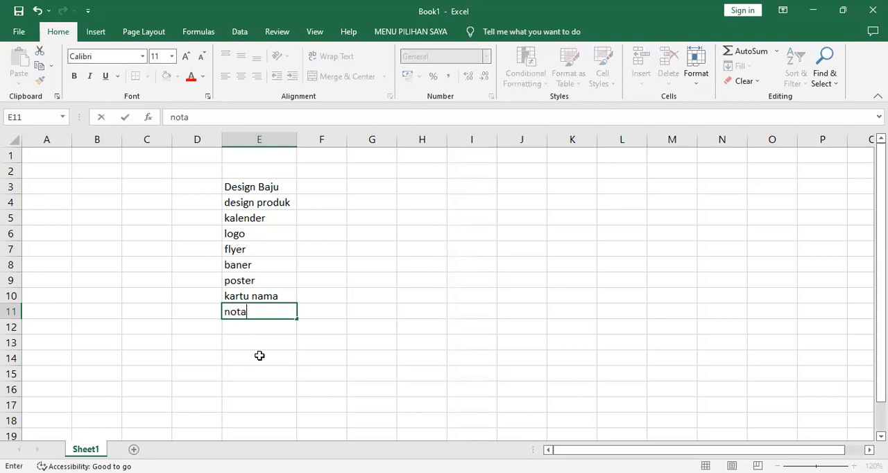
pyautogui.press('Return')
pyautogui.press('Return')
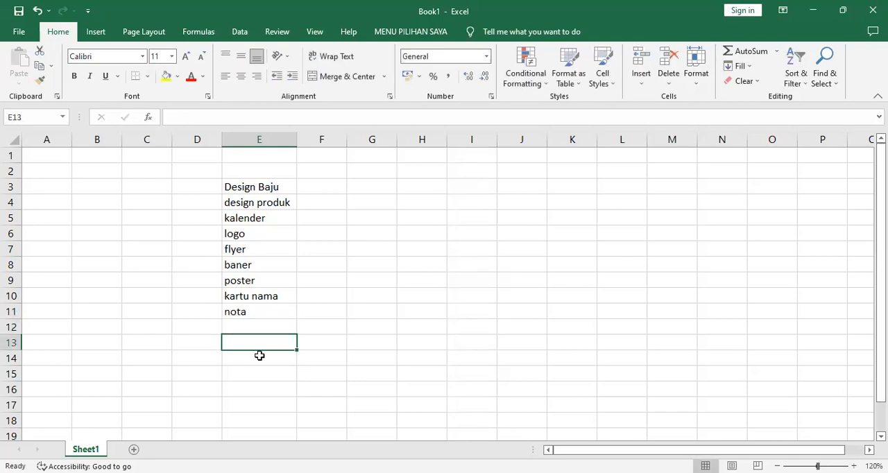
# Enter "katalog" in cell E12 as the next item of the list in column E
pyautogui.click(249, 330)
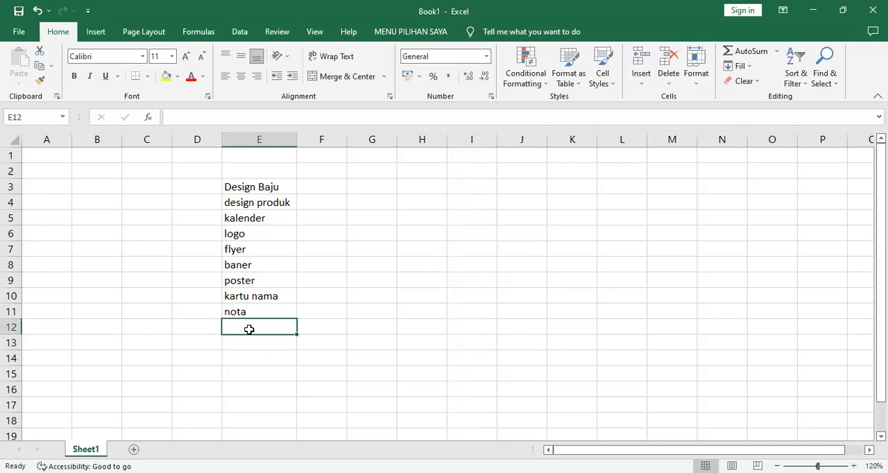
pyautogui.write('katalog')
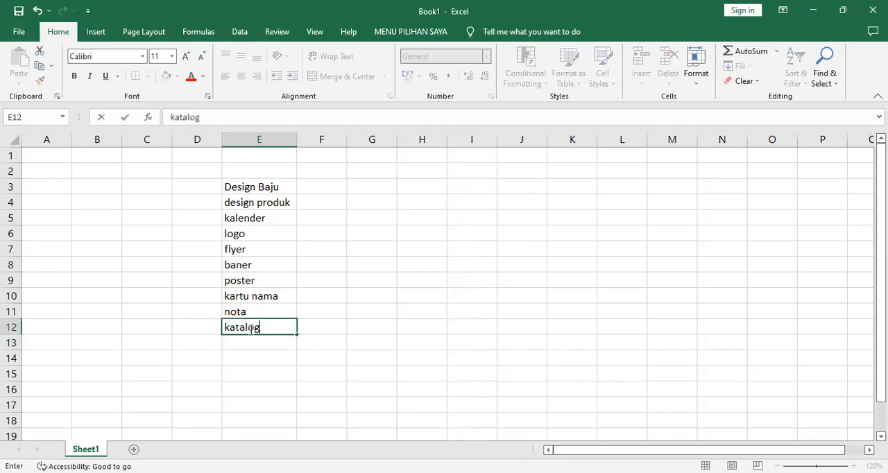
pyautogui.click(381, 377)
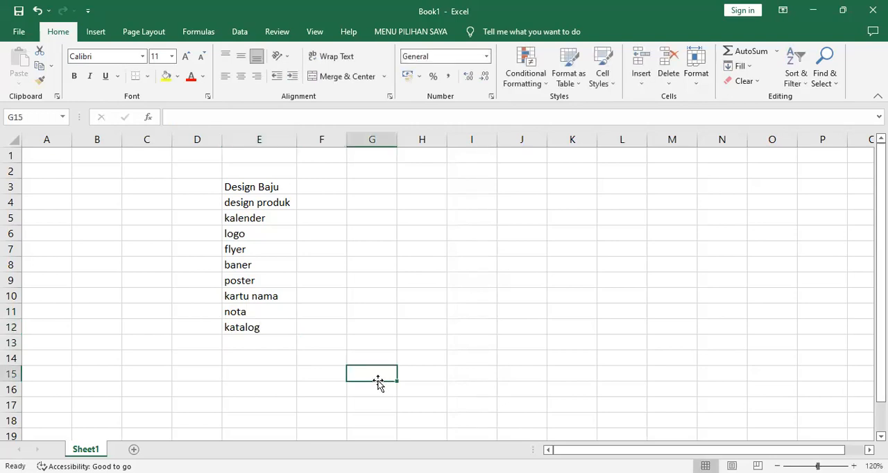
pyautogui.click(276, 327)
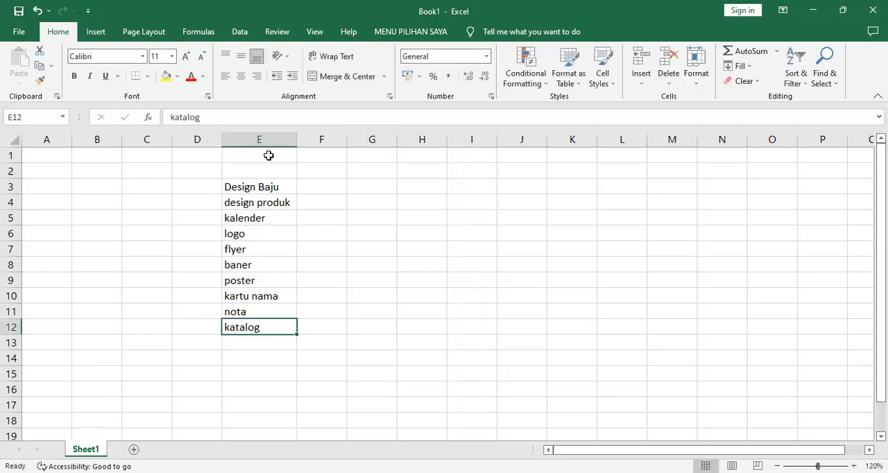
# Enter a formula in cell F3 that converts the text of E3 to uppercase, =UPPER(E3)
pyautogui.click(314, 190)
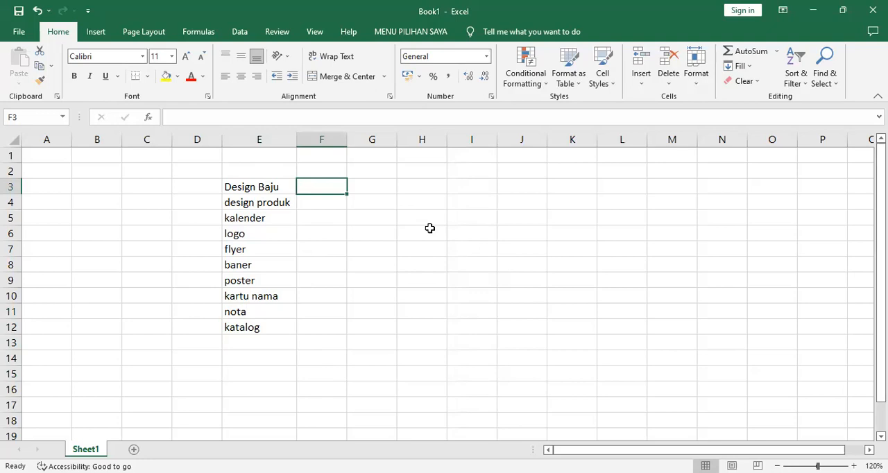
pyautogui.write('=')
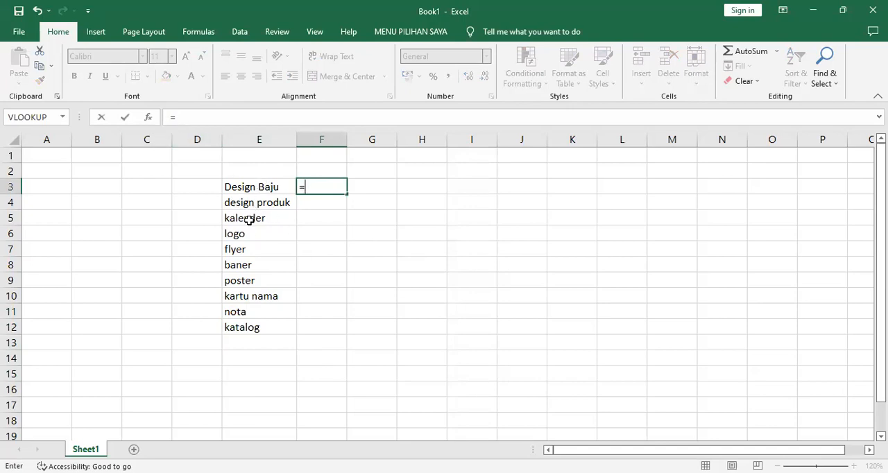
pyautogui.write('upper')
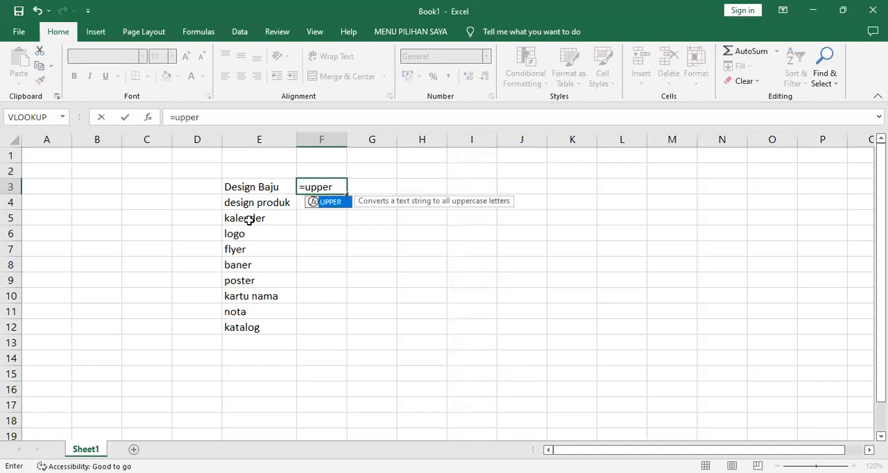
pyautogui.write('(')
pyautogui.click(254, 190)
pyautogui.write(')')
pyautogui.press('Return')
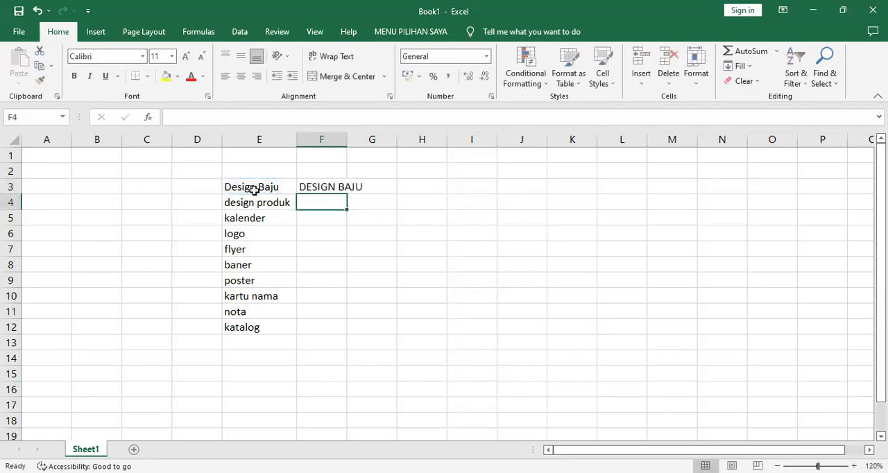
# Fill the UPPER formula from F3 down to F12 and autofit column F to its contents
pyautogui.doubleClick(351, 137)
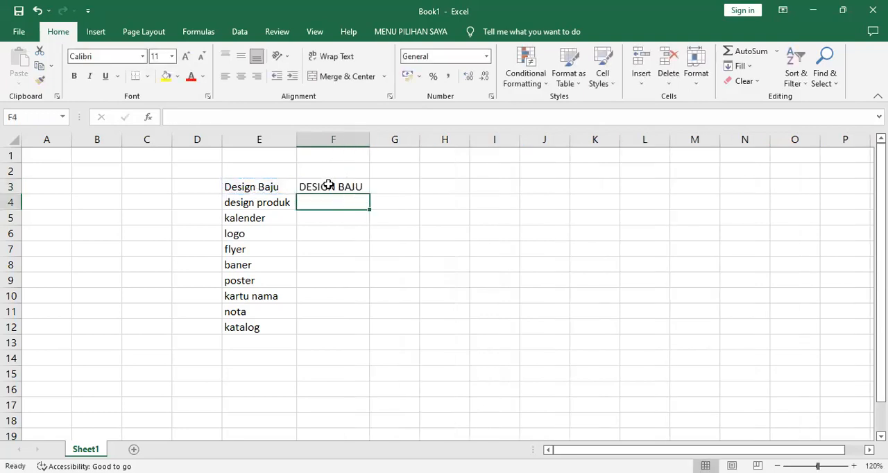
pyautogui.click(329, 183)
pyautogui.doubleClick(370, 195)
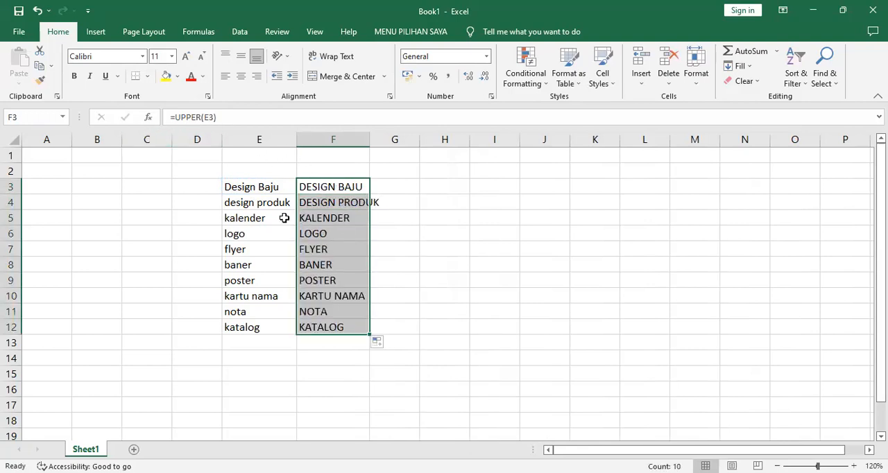
pyautogui.doubleClick(372, 142)
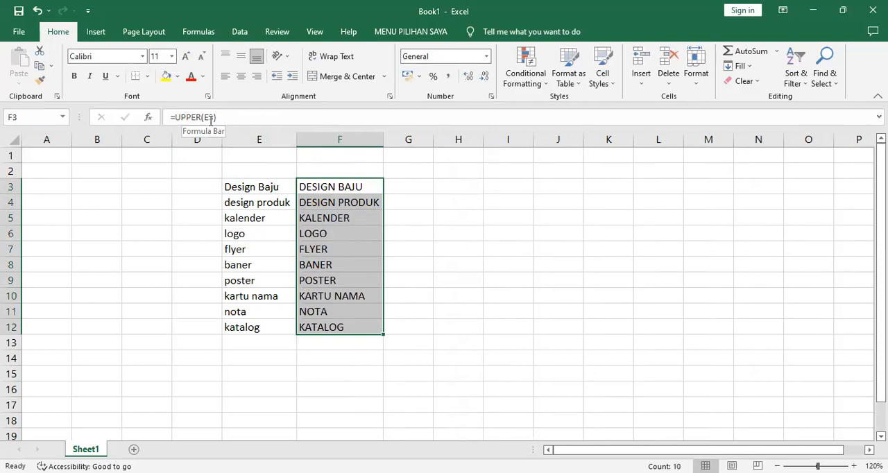
pyautogui.click(404, 188)
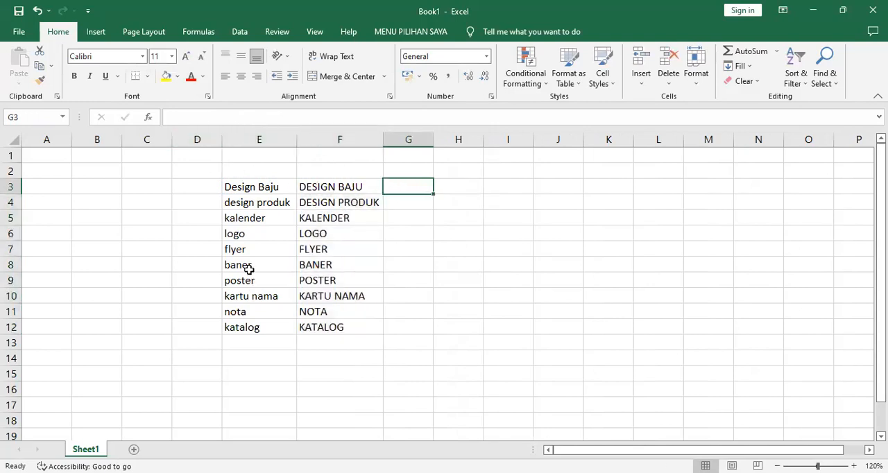
pyautogui.click(339, 189)
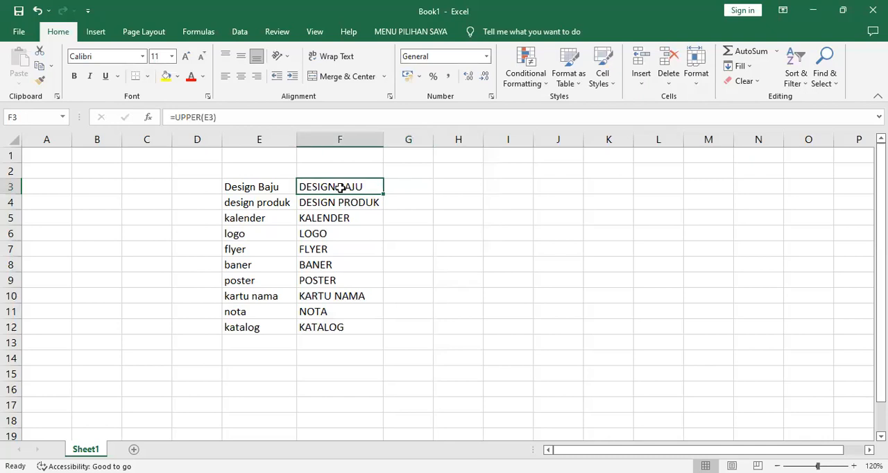
pyautogui.click(394, 191)
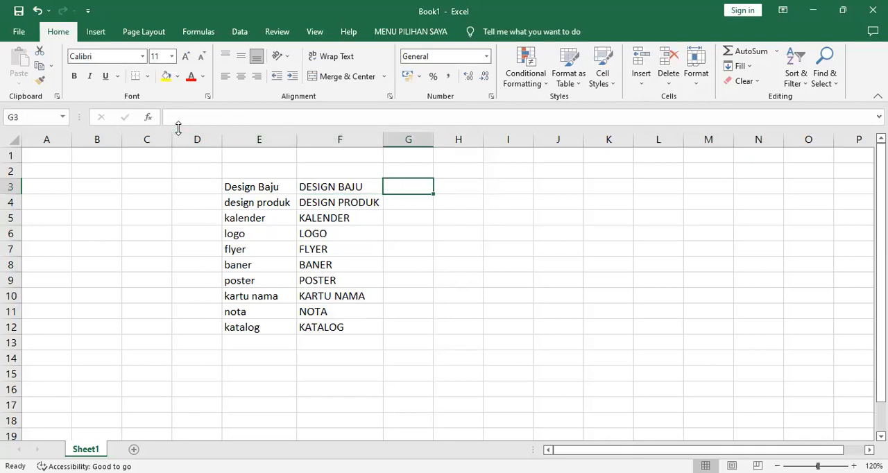
# Copy the uppercase formula cells F3:F12
pyautogui.click(325, 187)
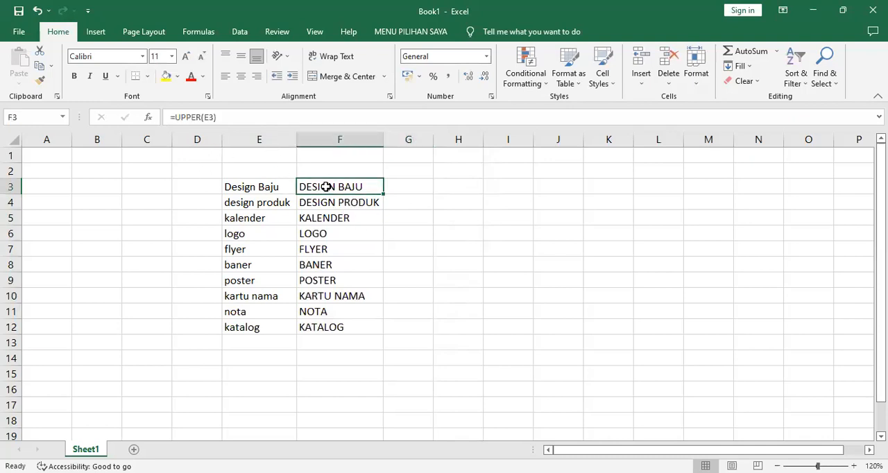
pyautogui.keyDown('shift'); pyautogui.click(342, 327); pyautogui.keyUp('shift')
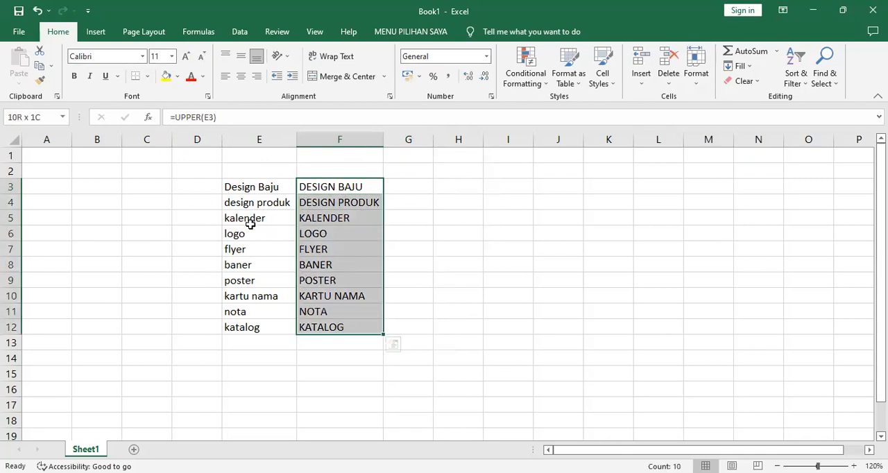
pyautogui.click(40, 67)
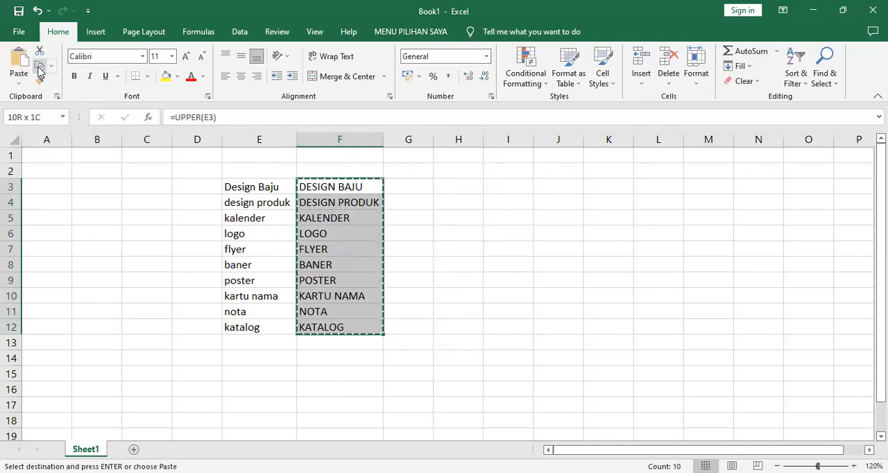
# Try a regular paste of the copied formulas over the list starting at E3, and undo each attempt
pyautogui.click(246, 187)
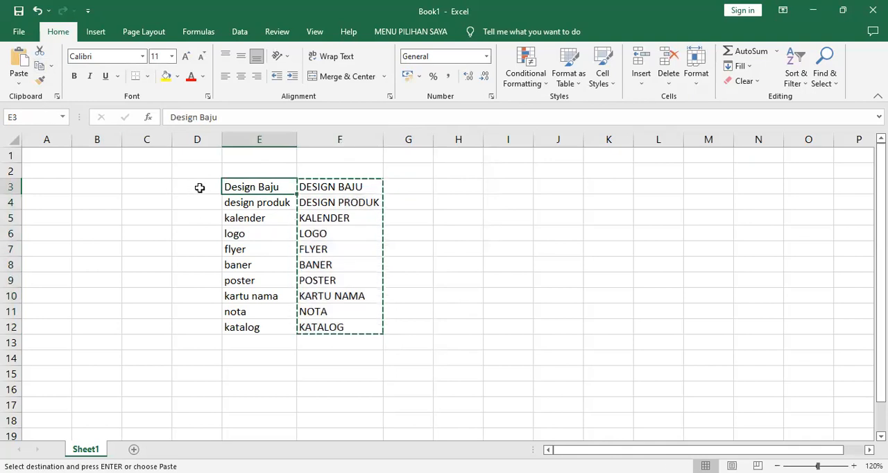
pyautogui.click(20, 59)
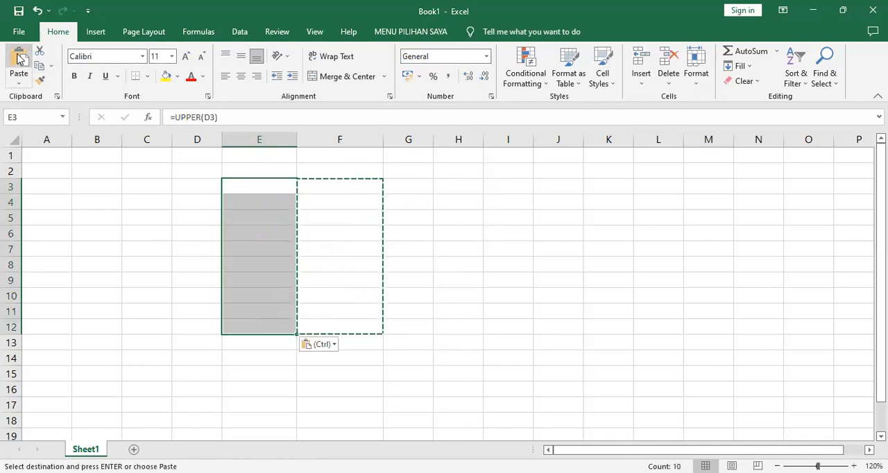
pyautogui.click(38, 11)
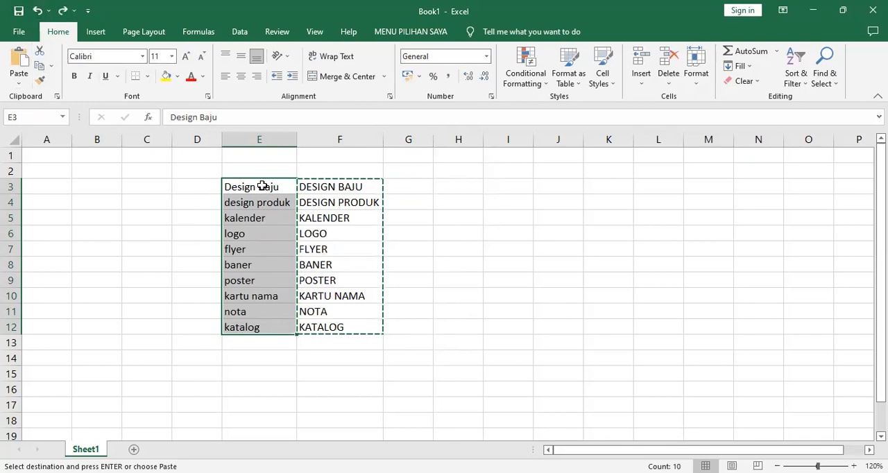
pyautogui.click(261, 183)
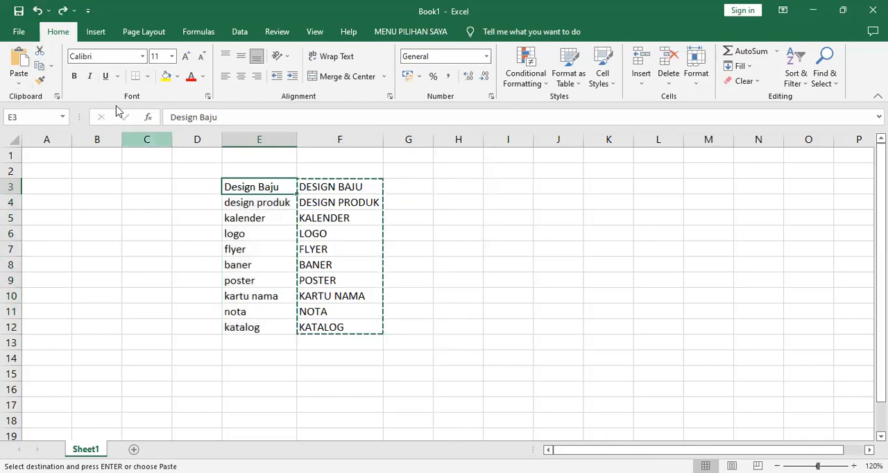
pyautogui.click(18, 59)
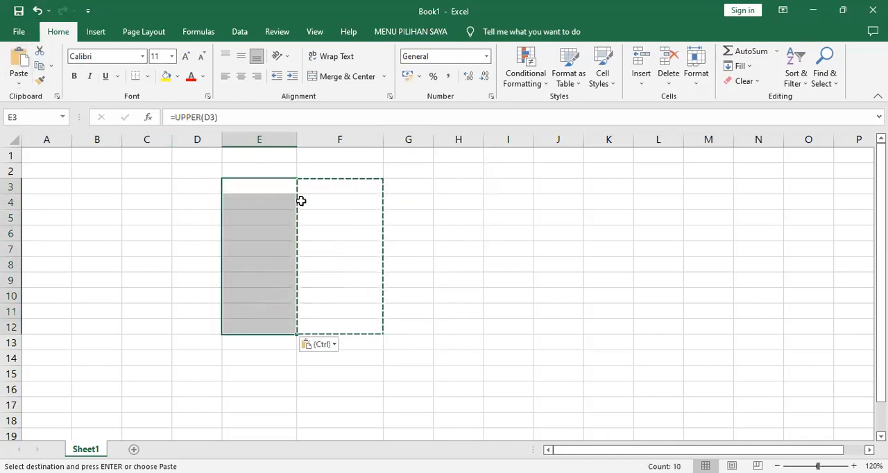
pyautogui.click(283, 187)
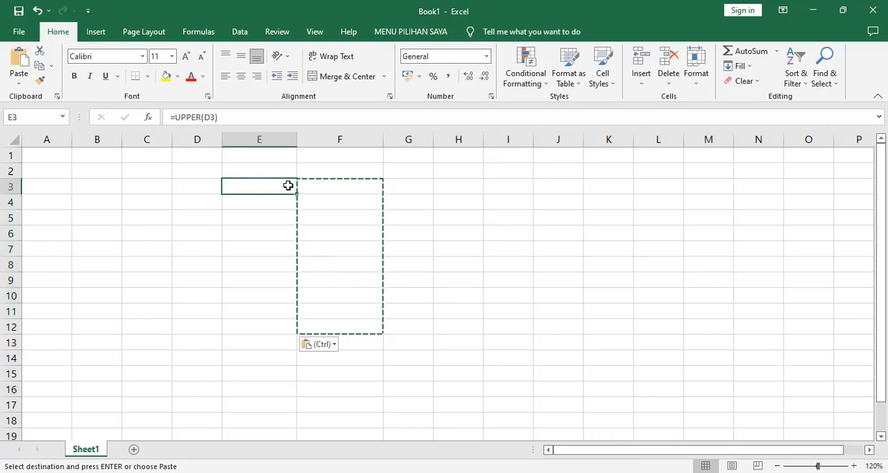
pyautogui.click(37, 10)
# Replace the list starting at cell E3 with the copied uppercase text, using Paste Special with the Values option
pyautogui.click(242, 183)
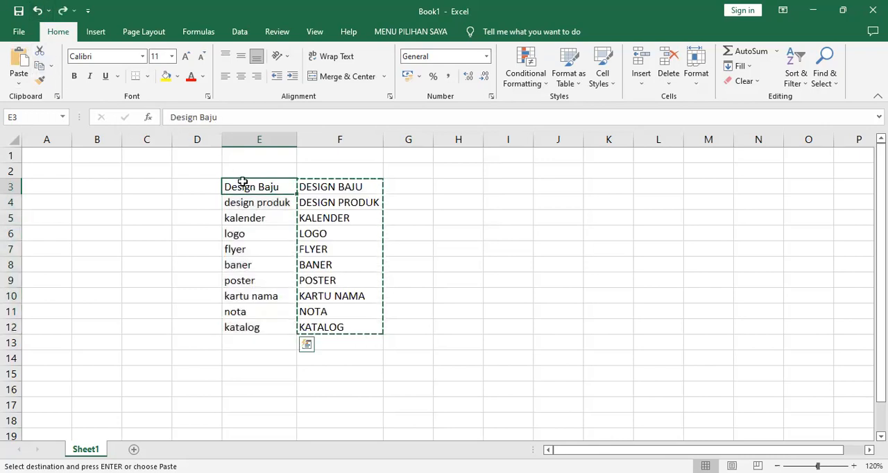
pyautogui.click(19, 83)
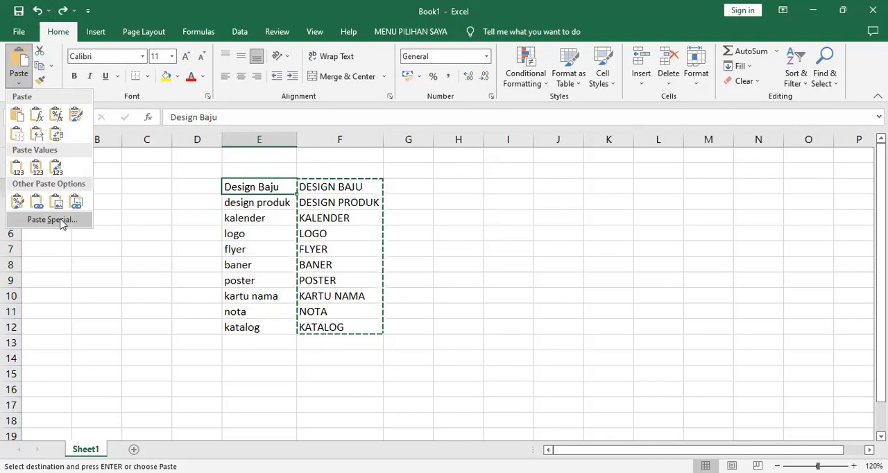
pyautogui.click(61, 221)
pyautogui.click(444, 233)
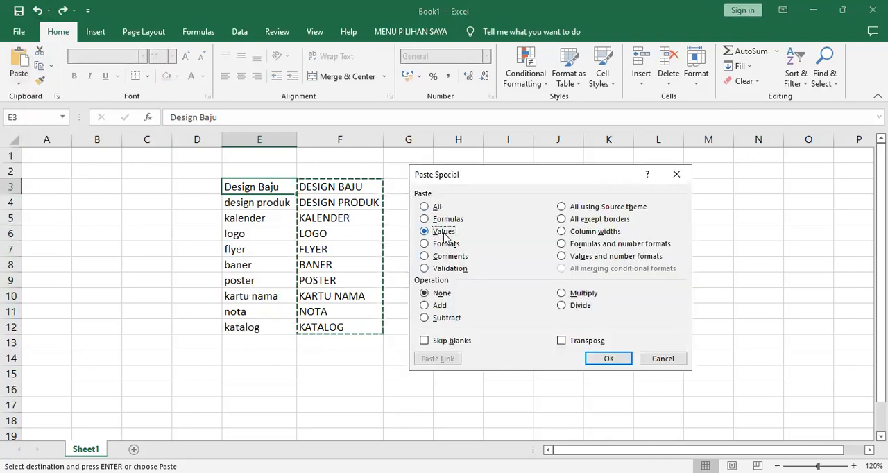
pyautogui.click(608, 358)
pyautogui.click(266, 188)
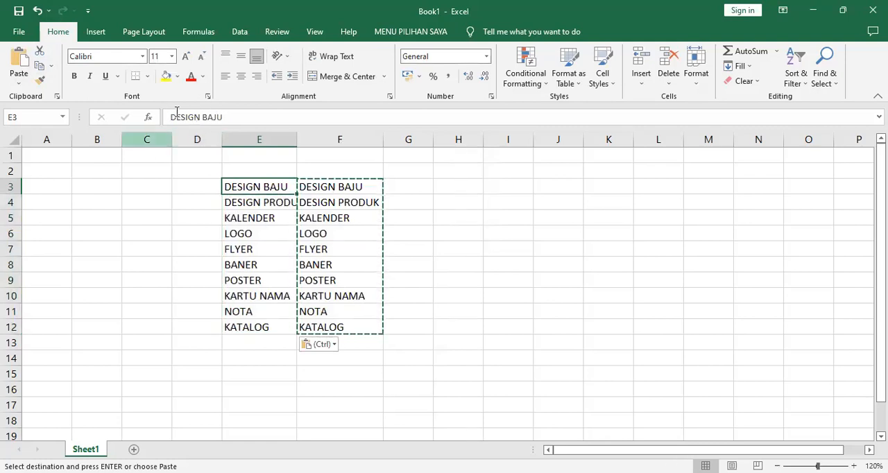
# Clear the helper formulas from column F and widen column E enough for its longest entry
pyautogui.click(338, 187)
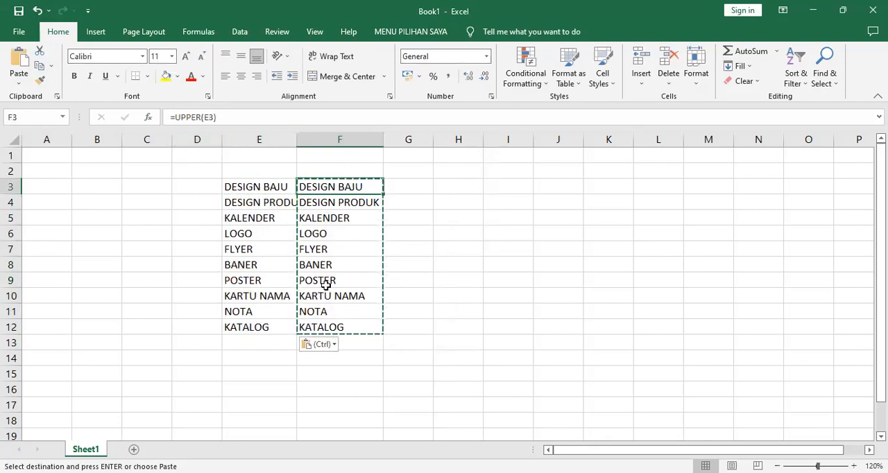
pyautogui.click(343, 139)
pyautogui.press('Delete')
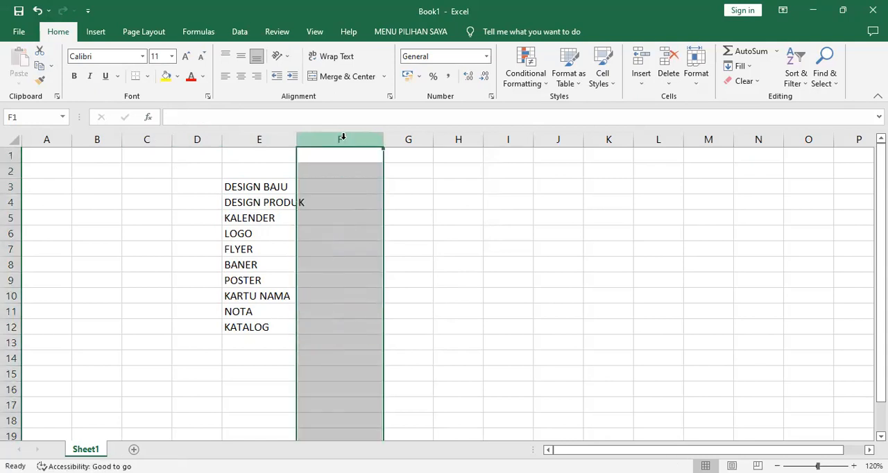
pyautogui.moveTo(299, 139); pyautogui.dragTo(308, 149)
# Enter three people's first names in capitals as column headings in cells F2, G2 and H2
pyautogui.click(322, 170)
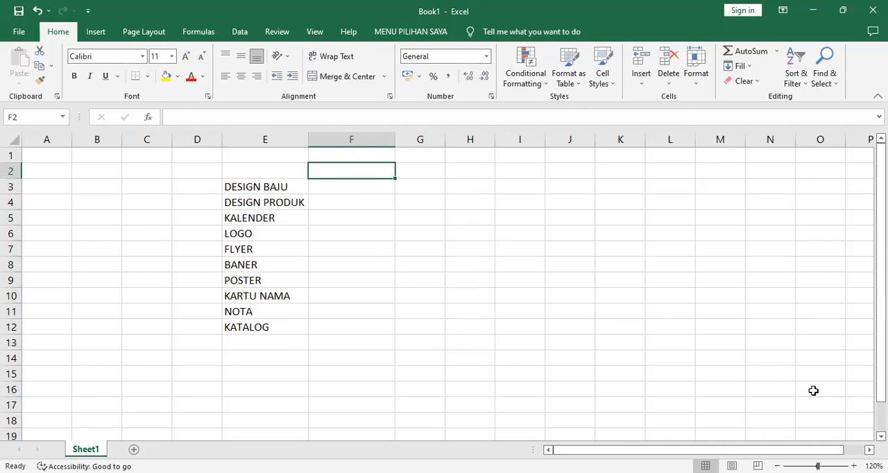
pyautogui.write('a')
pyautogui.press('BackSpace')
pyautogui.write('I')
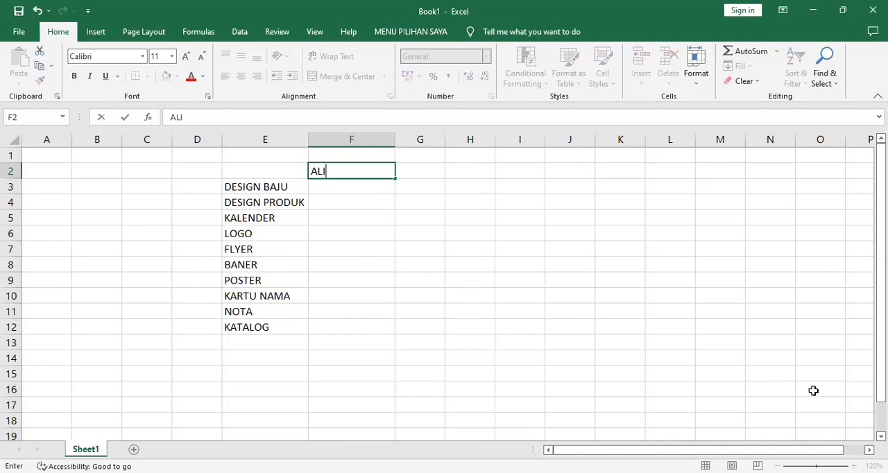
pyautogui.press('Tab')
pyautogui.write('BUDI')
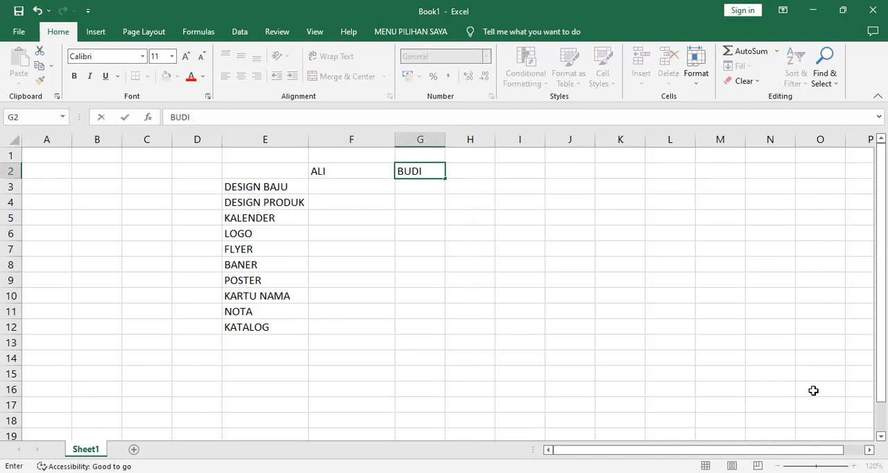
pyautogui.press('Tab')
pyautogui.write('CICI')
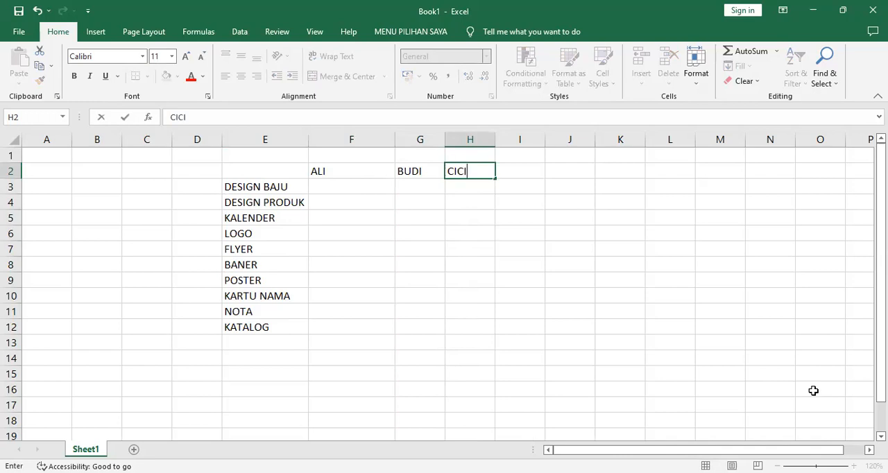
pyautogui.press('Tab')
# Complete the heading row with two more first names in capitals in cells I2 and J2
pyautogui.write('DIDIK')
pyautogui.press('Tab')
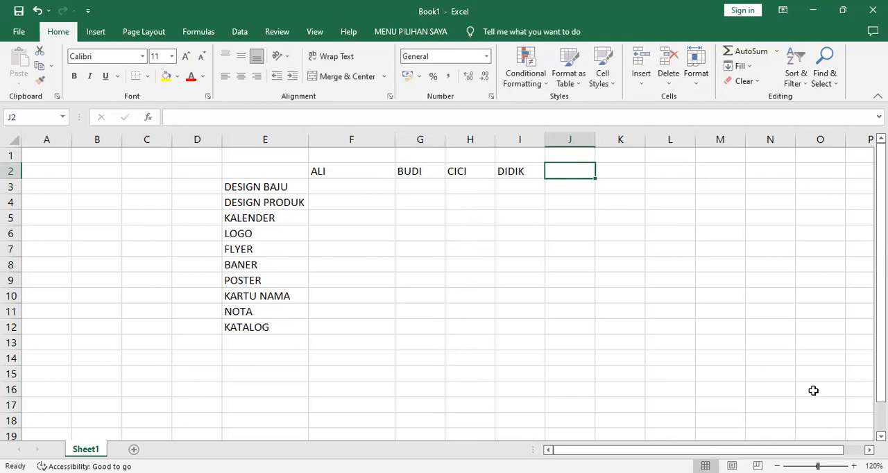
pyautogui.write('WATI')
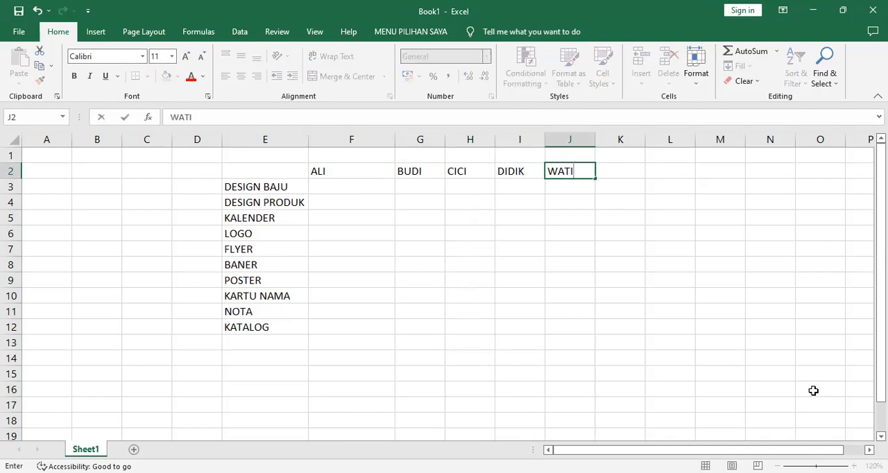
pyautogui.press('Down')
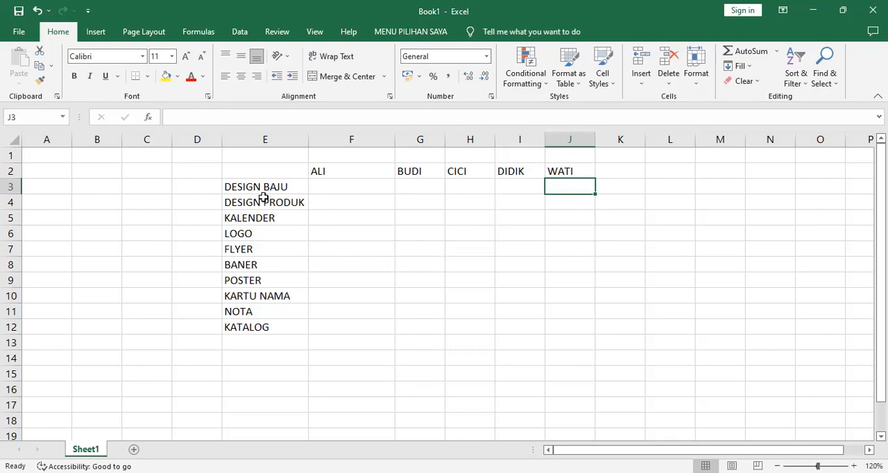
# Number the list items 1 to 10 in D3:D12 by entering 1 and 2 and extending the series down
pyautogui.click(213, 190)
pyautogui.write('1')
pyautogui.press('Return')
pyautogui.write('2')
pyautogui.press('Return')
pyautogui.click(213, 190)
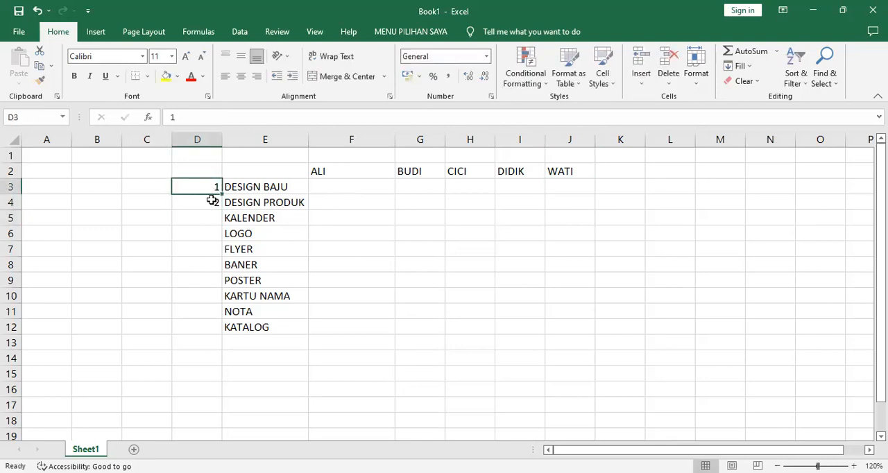
pyautogui.keyDown('shift'); pyautogui.click(212, 201); pyautogui.keyUp('shift')
pyautogui.moveTo(222, 209); pyautogui.dragTo(220, 333)
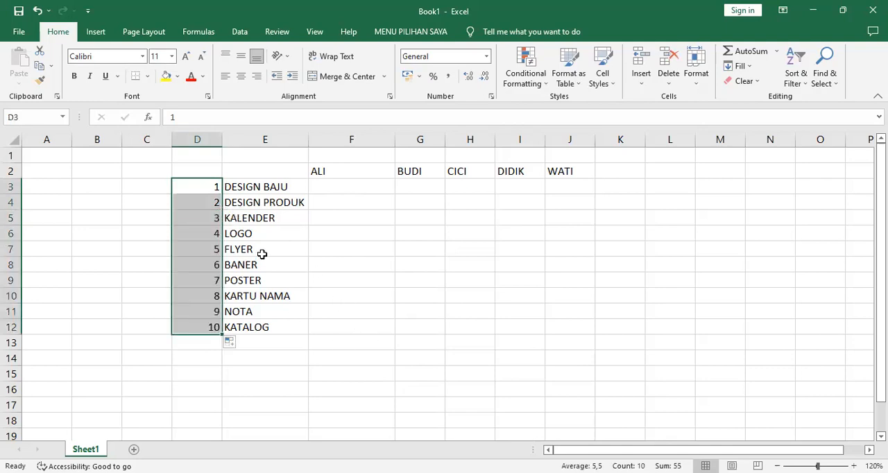
# Clear the item numbers from column D
pyautogui.click(198, 139)
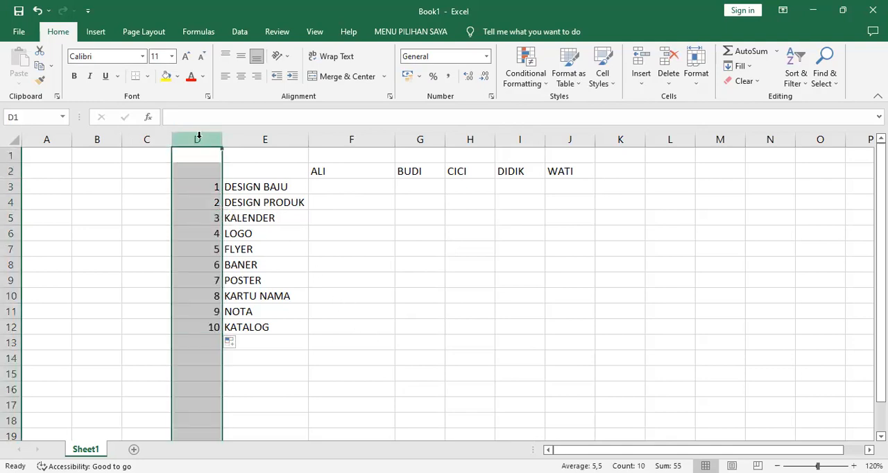
pyautogui.press('Delete')
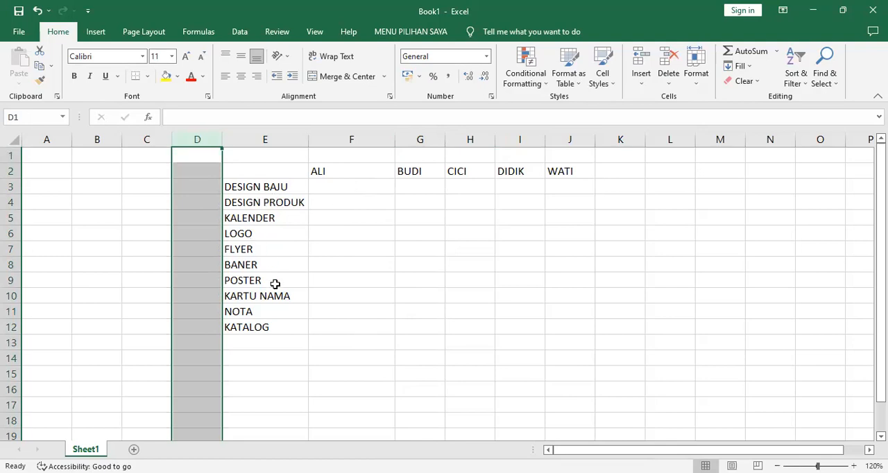
pyautogui.click(267, 237)
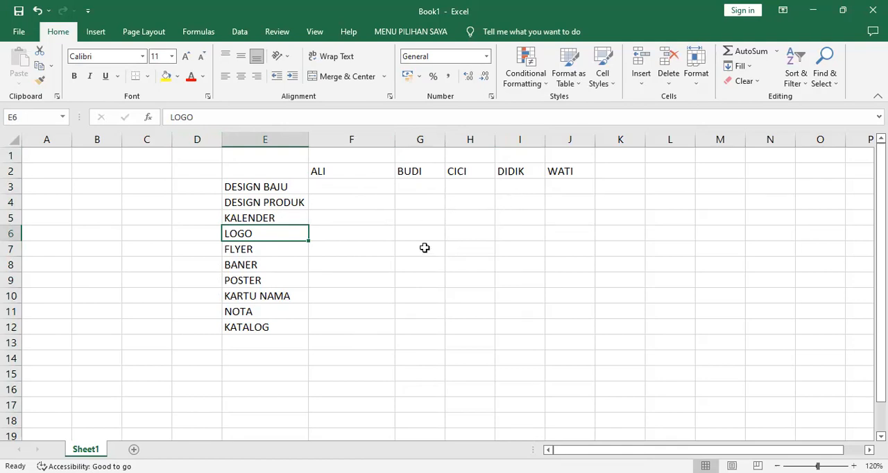
# Narrow column F to slightly wider than its heading text
pyautogui.click(356, 176)
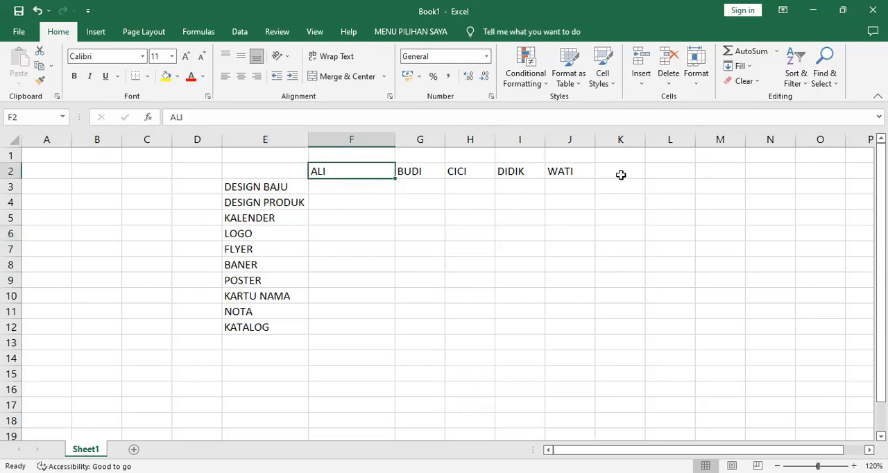
pyautogui.doubleClick(396, 140)
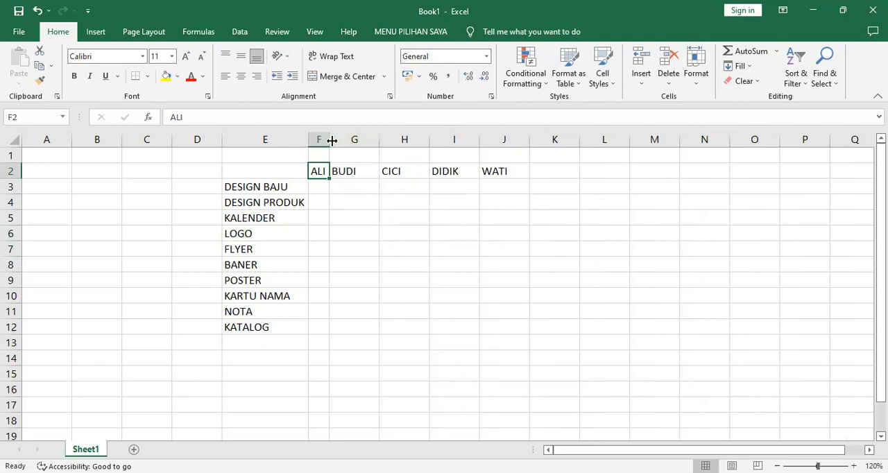
pyautogui.moveTo(331, 140); pyautogui.dragTo(346, 140)
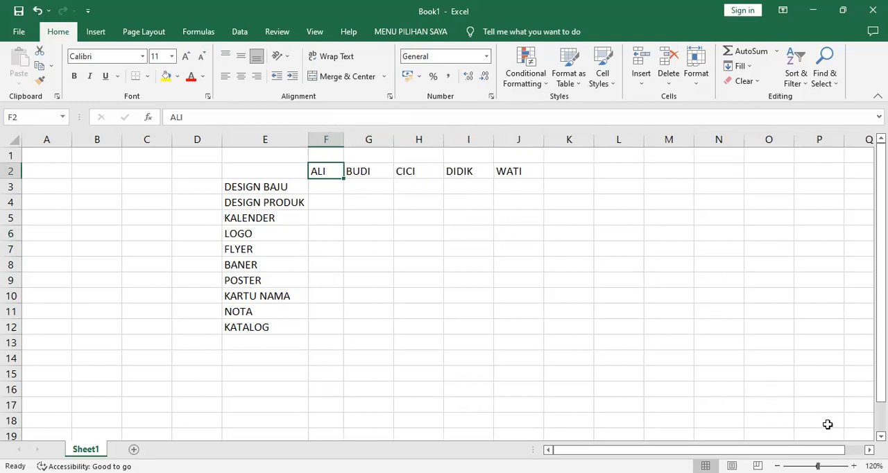
pyautogui.scroll(-1, 599, 313)
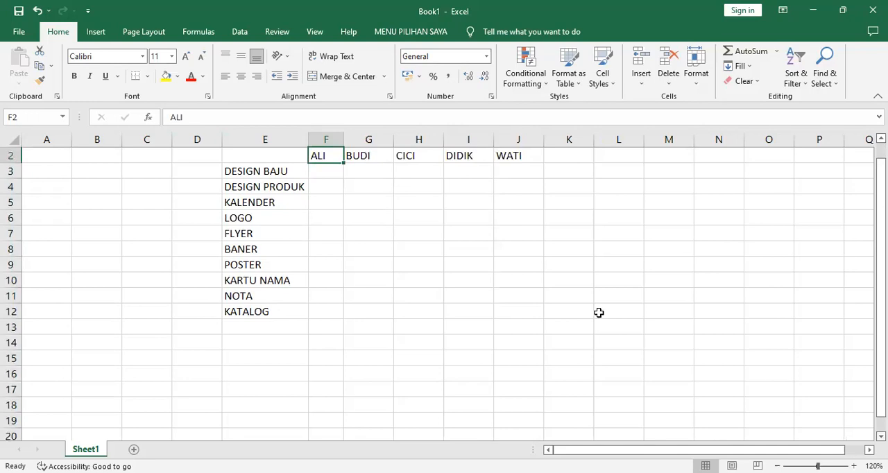
pyautogui.click(326, 175)
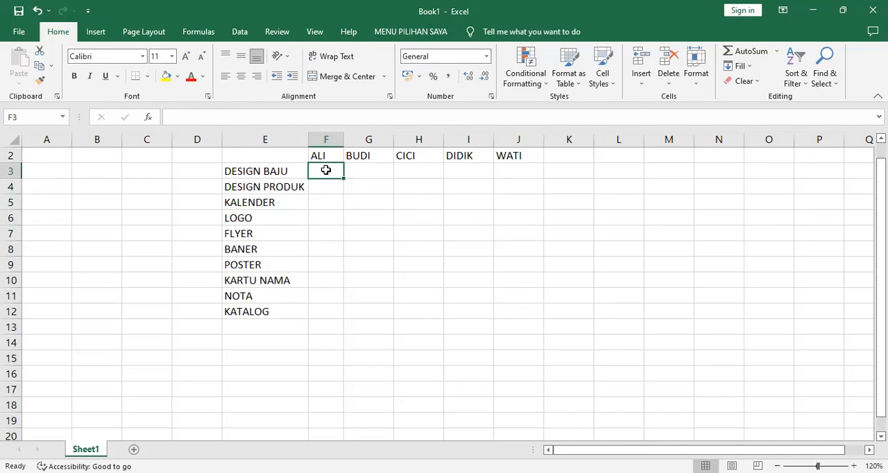
pyautogui.press('Down')
pyautogui.press('Down')
pyautogui.press('Down')
pyautogui.press('Down')
pyautogui.press('Down')
pyautogui.press('Down')
pyautogui.press('Down')
pyautogui.press('Down')
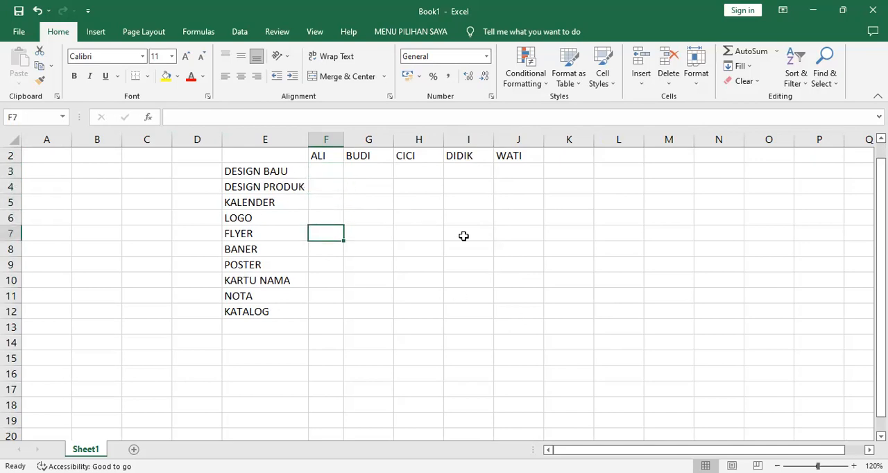
pyautogui.press('Down')
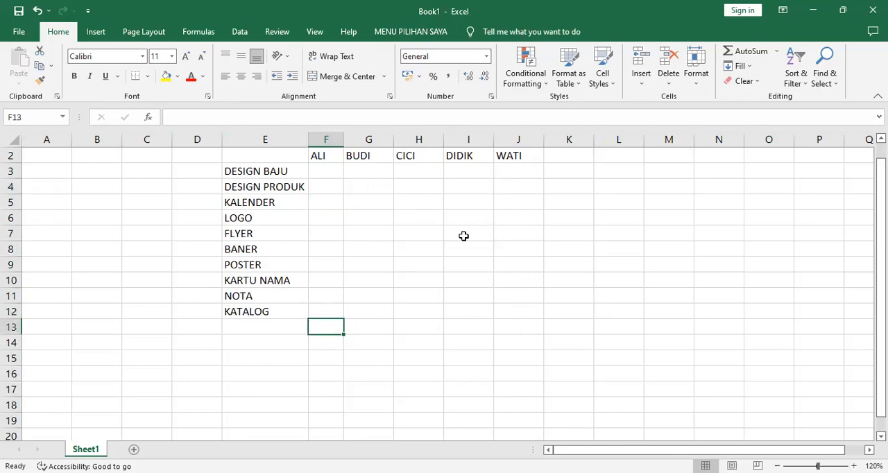
pyautogui.click(381, 170)
pyautogui.press('Down')
pyautogui.press('Down')
pyautogui.press('Down')
pyautogui.press('Down')
pyautogui.press('Down')
pyautogui.press('Down')
pyautogui.press('Down')
pyautogui.press('Down')
pyautogui.press('Down')
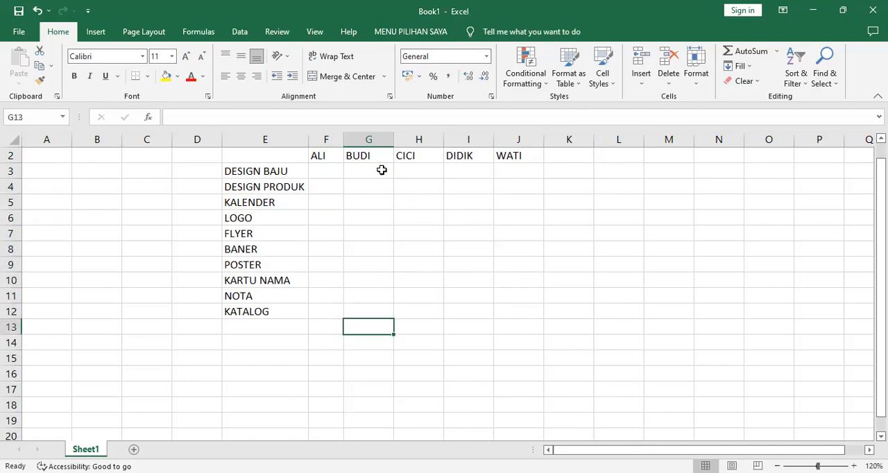
pyautogui.click(408, 170)
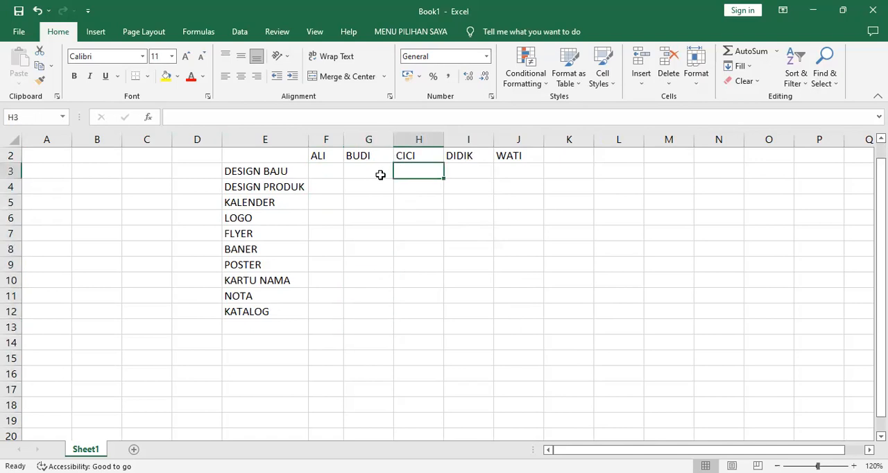
# Select the data range F3:J12 and enter 5, 7, 9 and 11 in cells F3 to F6
pyautogui.click(326, 172)
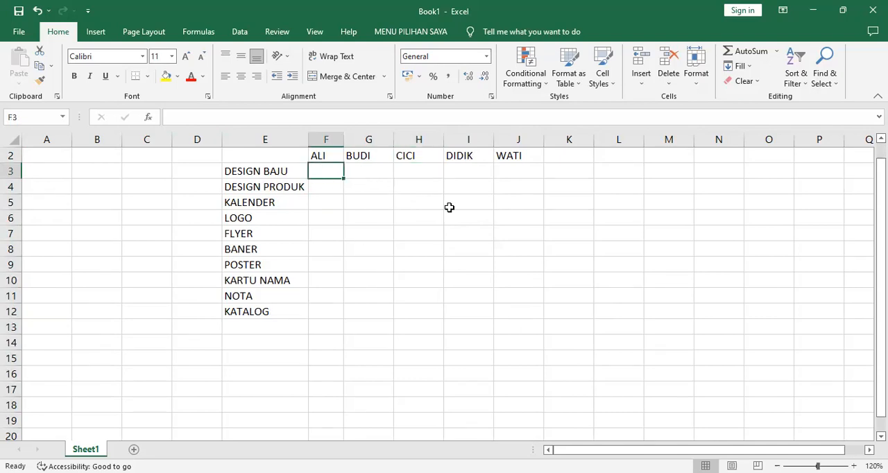
pyautogui.keyDown('shift'); pyautogui.click(510, 312); pyautogui.keyUp('shift')
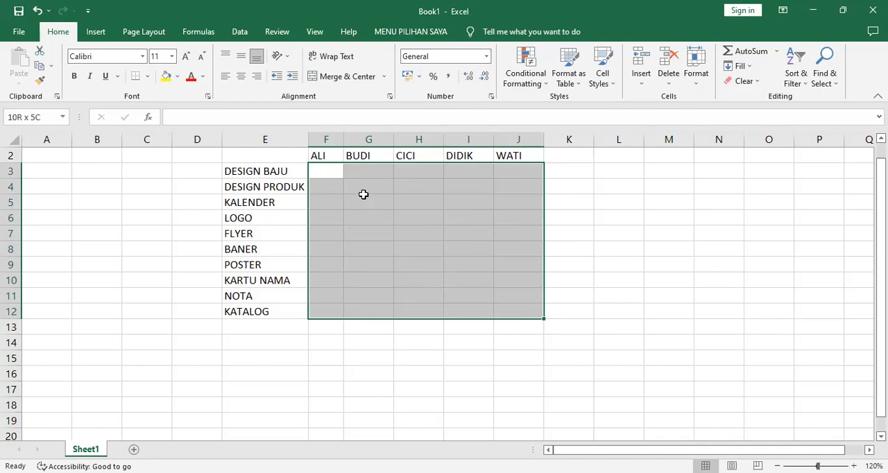
pyautogui.write('5')
pyautogui.press('Return')
pyautogui.write('7')
pyautogui.press('Return')
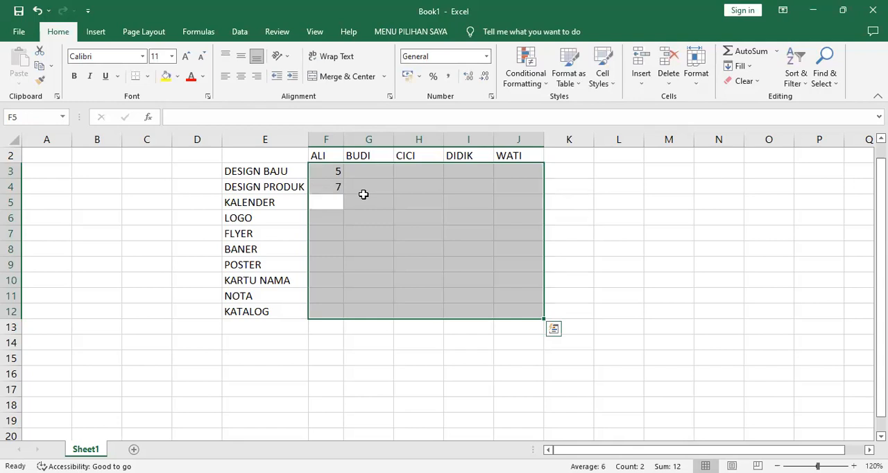
pyautogui.write('9')
pyautogui.press('Return')
pyautogui.write('11')
pyautogui.press('Return')
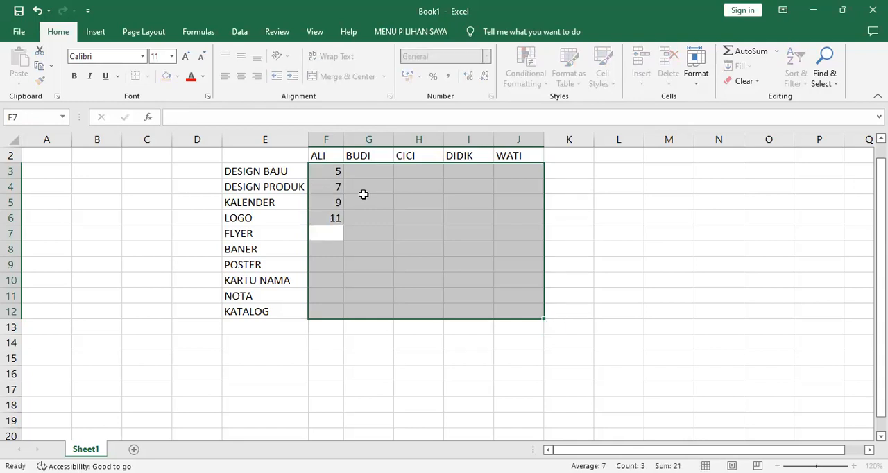
# Complete the first person's column by entering 20, 20, 16, 20, 2 and 6 in cells F7 to F12
pyautogui.write('20')
pyautogui.press('Return')
pyautogui.write('20')
pyautogui.press('Return')
pyautogui.write('16')
pyautogui.press('Return')
pyautogui.write('20')
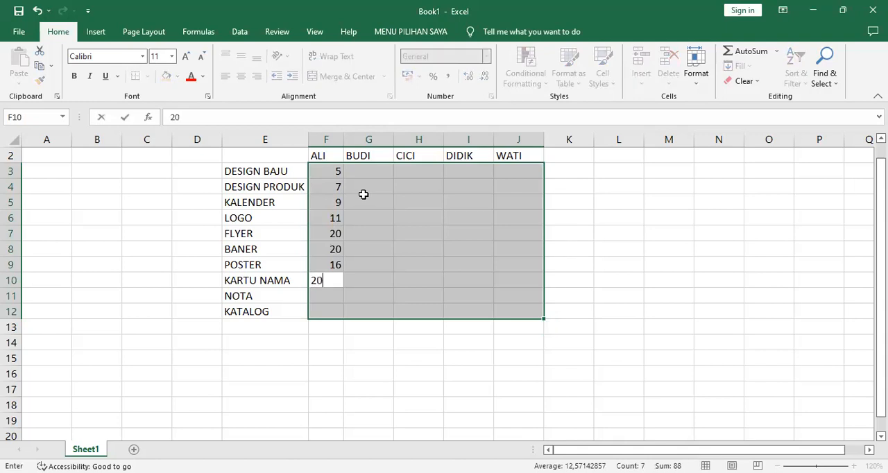
pyautogui.press('Return')
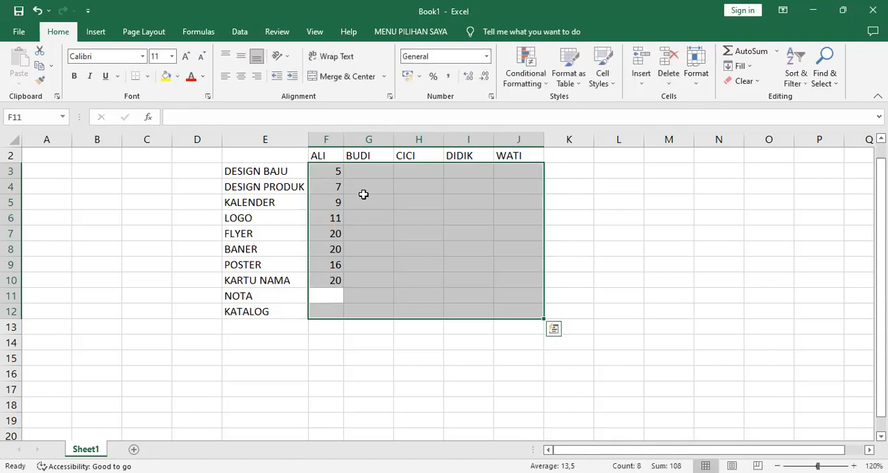
pyautogui.write('2')
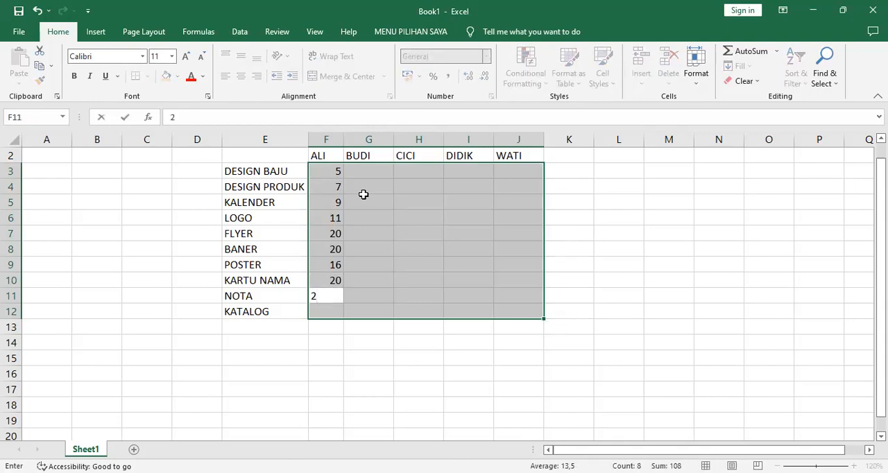
pyautogui.press('Return')
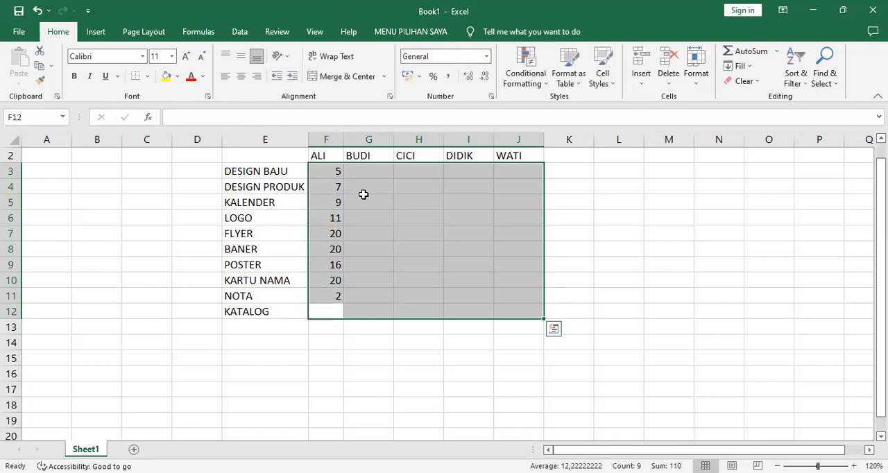
pyautogui.write('6')
pyautogui.press('Return')
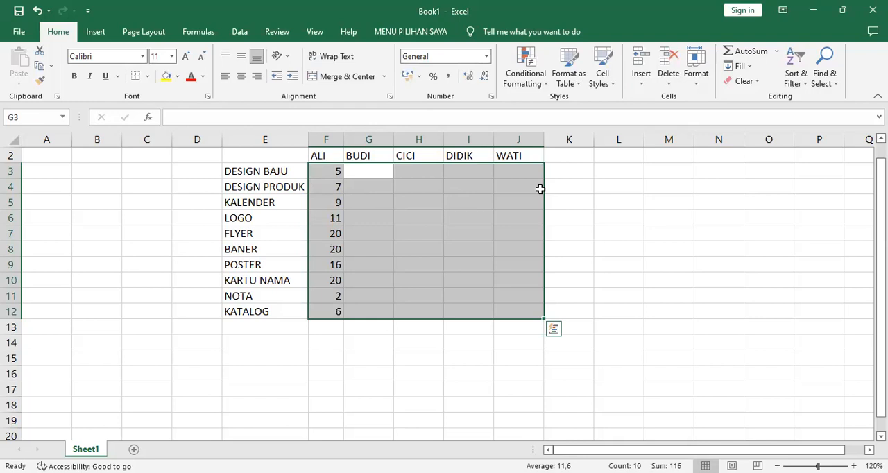
# Enter 6, 25, 2 and 9 in cells G3 to G6 for the second person
pyautogui.write('6')
pyautogui.press('Return')
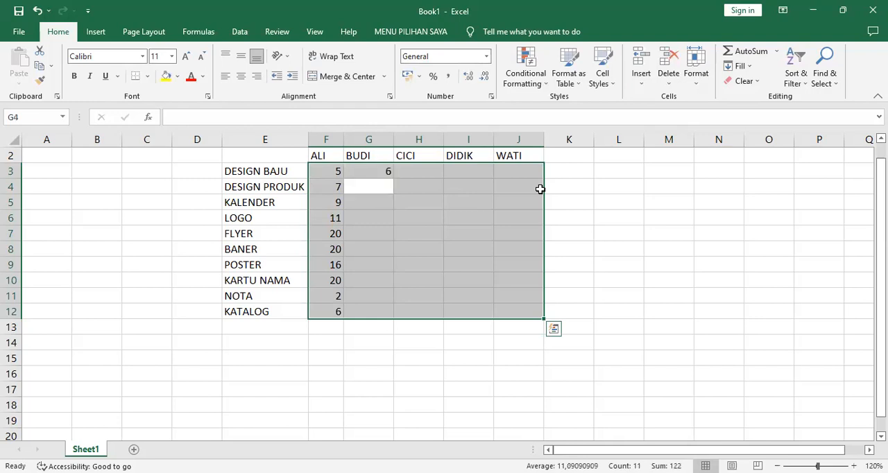
pyautogui.write('25')
pyautogui.press('Return')
pyautogui.write('2')
pyautogui.press('Return')
pyautogui.write('0')
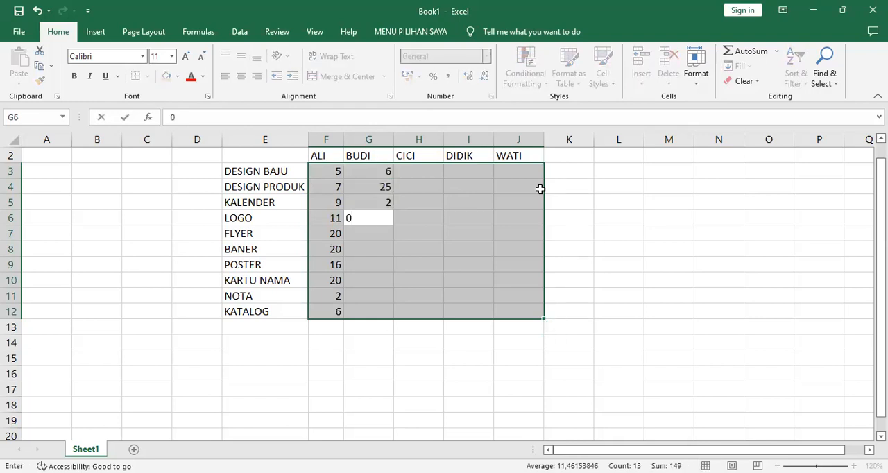
pyautogui.write('9')
pyautogui.press('Return')
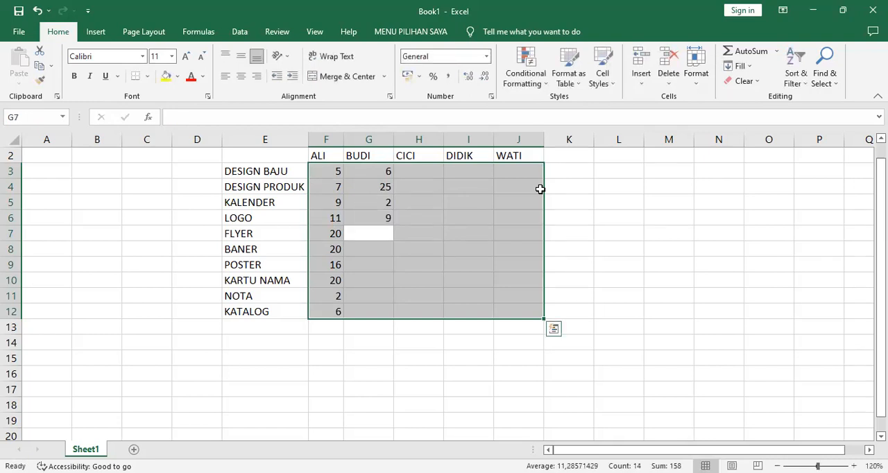
# Complete the second person's column by entering 15, 26, 30, 25, 8 and 9 in cells G7 to G12
pyautogui.write('15')
pyautogui.press('Return')
pyautogui.write('26')
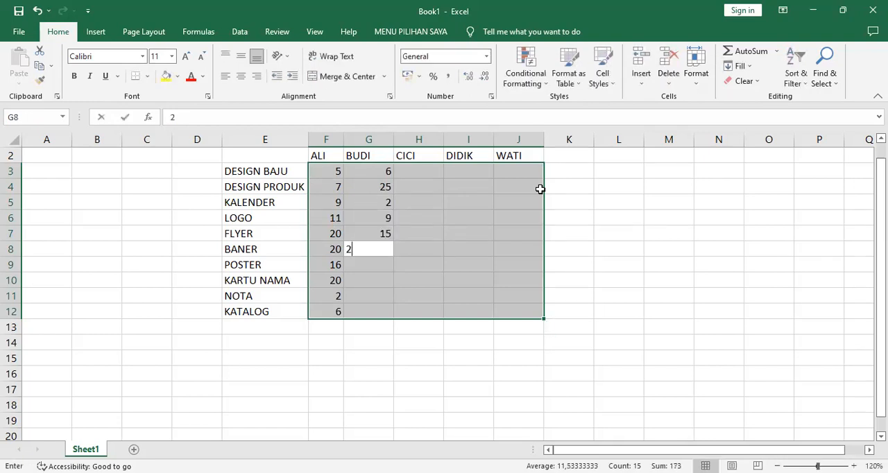
pyautogui.press('Return')
pyautogui.write('30')
pyautogui.press('Return')
pyautogui.write('25')
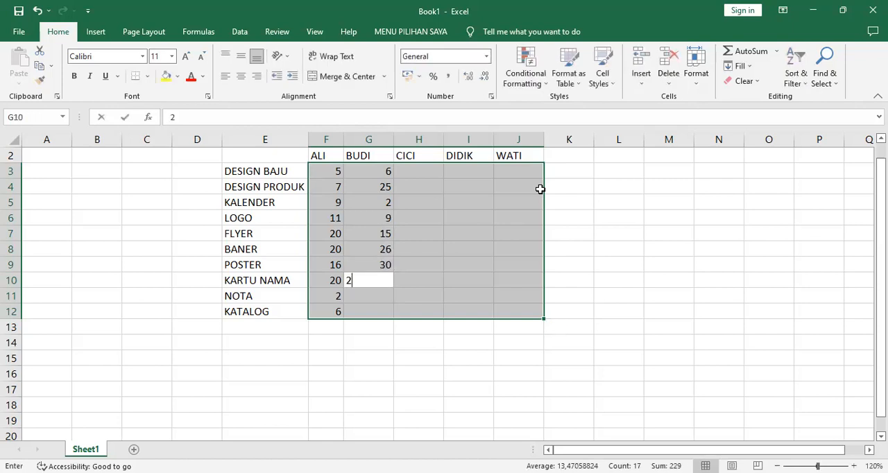
pyautogui.press('Return')
pyautogui.write('8')
pyautogui.press('Return')
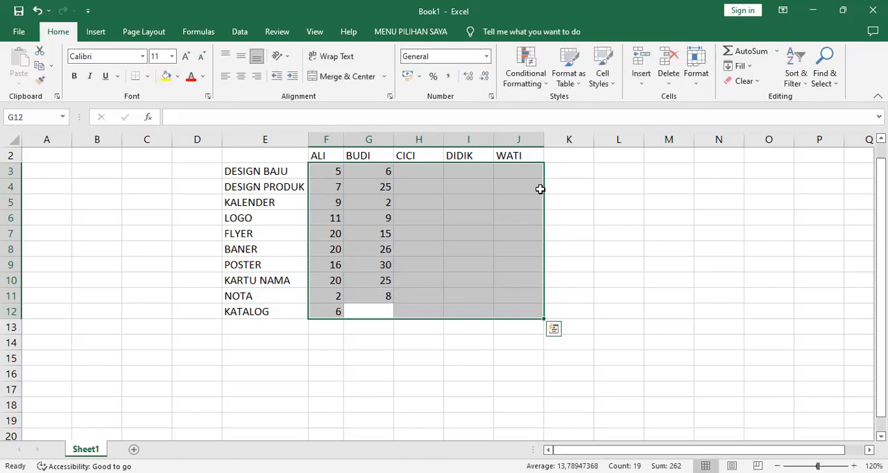
pyautogui.write('9')
pyautogui.press('Return')
# Enter 25, 26, 16, 25 and 20 in cells H3 to H7 for the third person
pyautogui.write('25')
pyautogui.press('Return')
pyautogui.write('26')
pyautogui.press('Return')
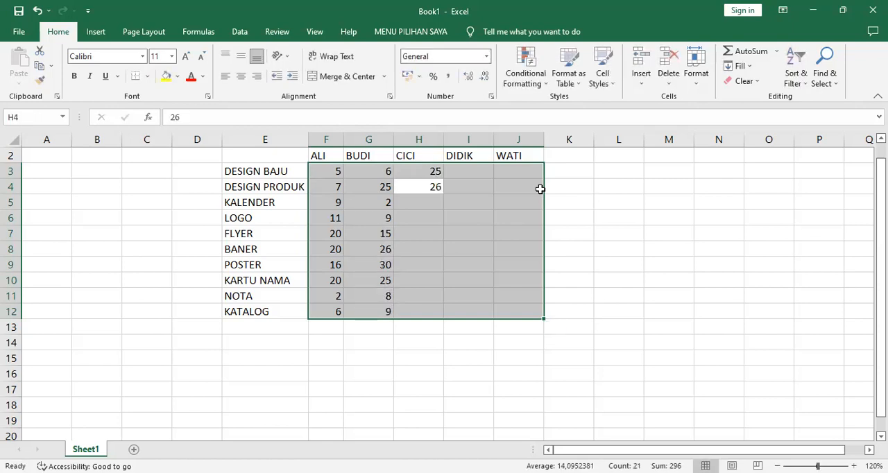
pyautogui.write('16')
pyautogui.press('Return')
pyautogui.write('25')
pyautogui.press('Return')
pyautogui.write('20')
pyautogui.press('Return')
# Complete the third person's column by entering 2, 5, 6, 8 and 9 in cells H8 to H12
pyautogui.write('2')
pyautogui.press('Return')
pyautogui.write('5')
pyautogui.press('Return')
pyautogui.write('6')
pyautogui.press('Return')
pyautogui.write('8')
pyautogui.press('Return')
pyautogui.write('9')
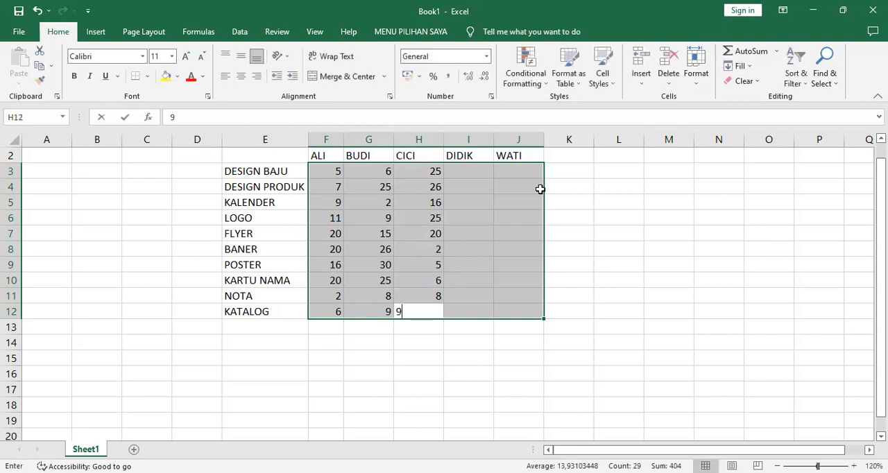
pyautogui.press('Return')
# Enter 11, 25, 23, 9 and 5 in cells I3 to I7 for the fourth person
pyautogui.write('11')
pyautogui.press('Return')
pyautogui.write('25')
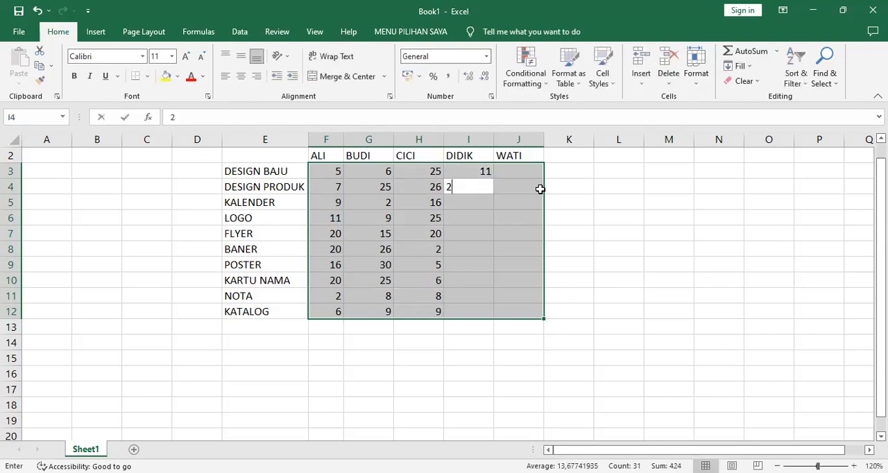
pyautogui.press('Return')
pyautogui.write('23')
pyautogui.press('Return')
pyautogui.write('9')
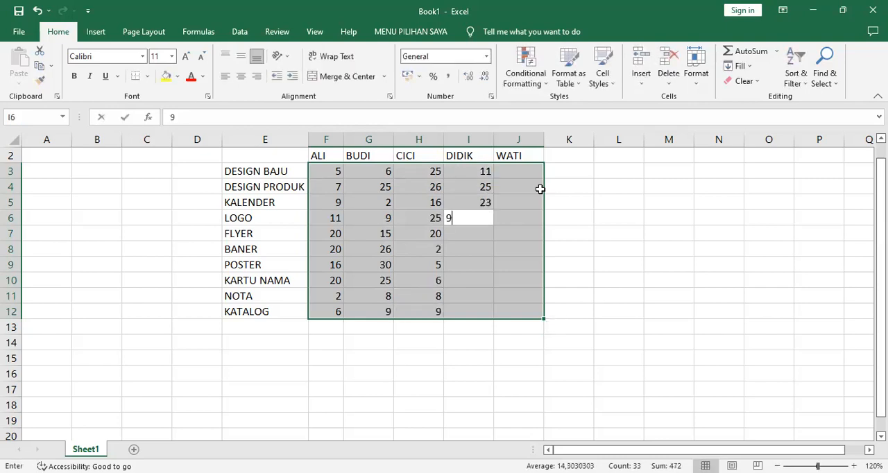
pyautogui.press('Return')
pyautogui.write('5')
pyautogui.press('Return')
# Complete the fourth person's column by entering 2, 32, 21, 36 and 2 in cells I8 to I12
pyautogui.write('2')
pyautogui.press('Return')
pyautogui.write('32')
pyautogui.press('Return')
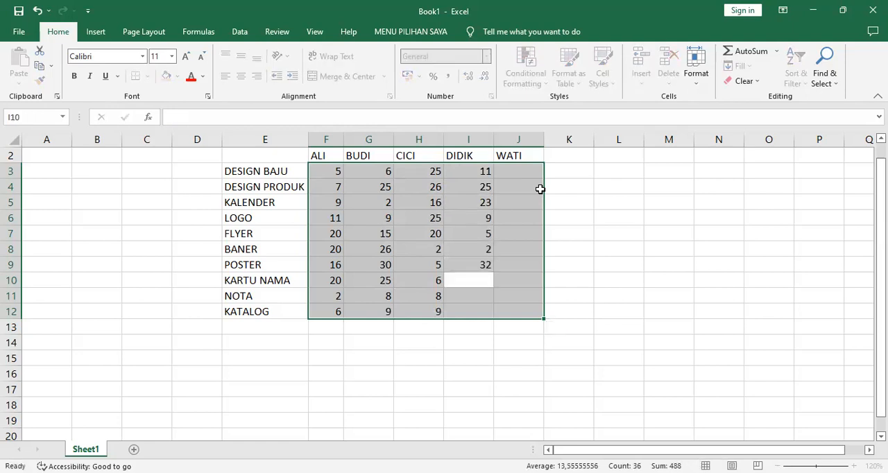
pyautogui.write('21')
pyautogui.press('Return')
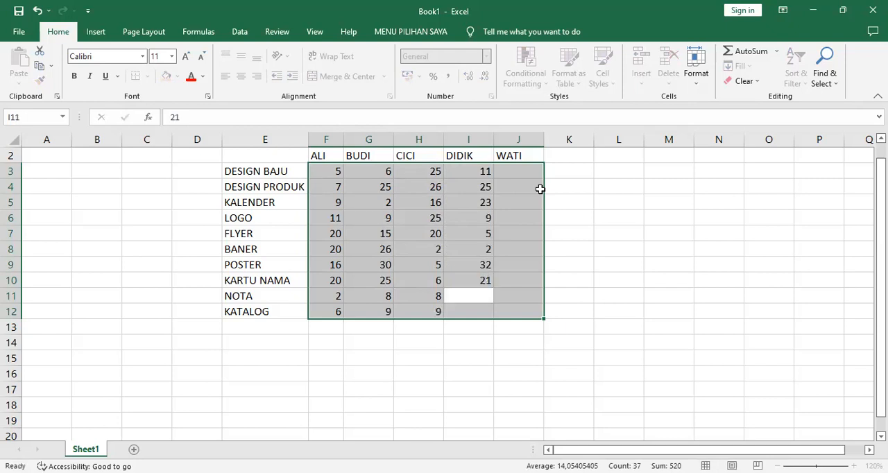
pyautogui.write('36')
pyautogui.press('Return')
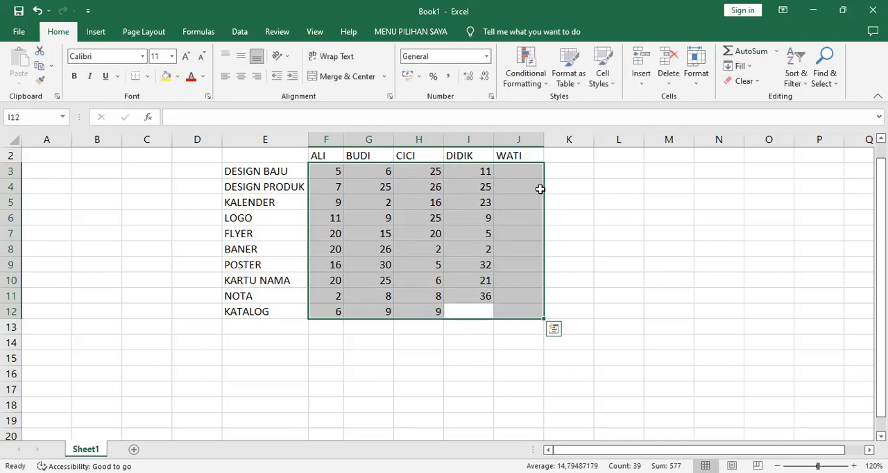
pyautogui.write('2')
pyautogui.press('Return')
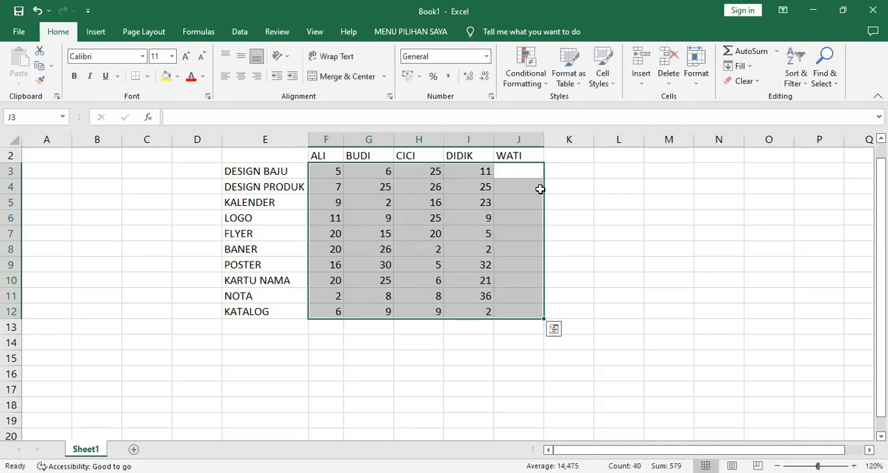
# Enter 62, 25, 51, 8 and 9 in cells J3 to J7 for the fifth person
pyautogui.write('62')
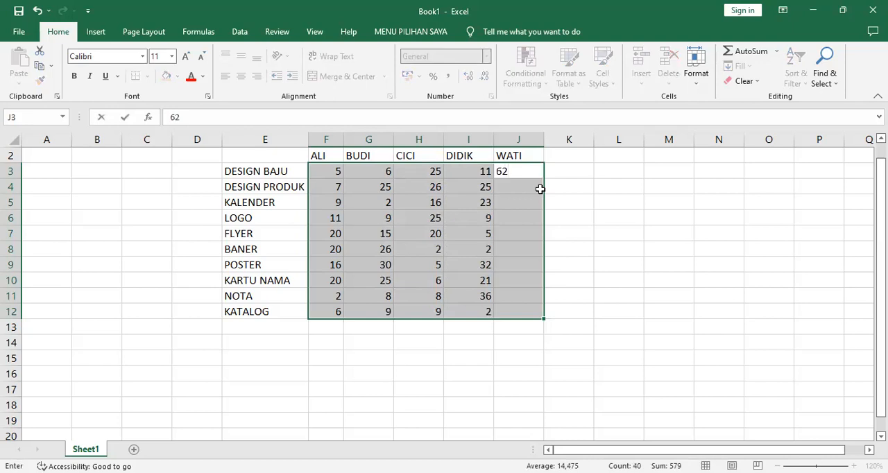
pyautogui.press('Return')
pyautogui.write('25')
pyautogui.press('Return')
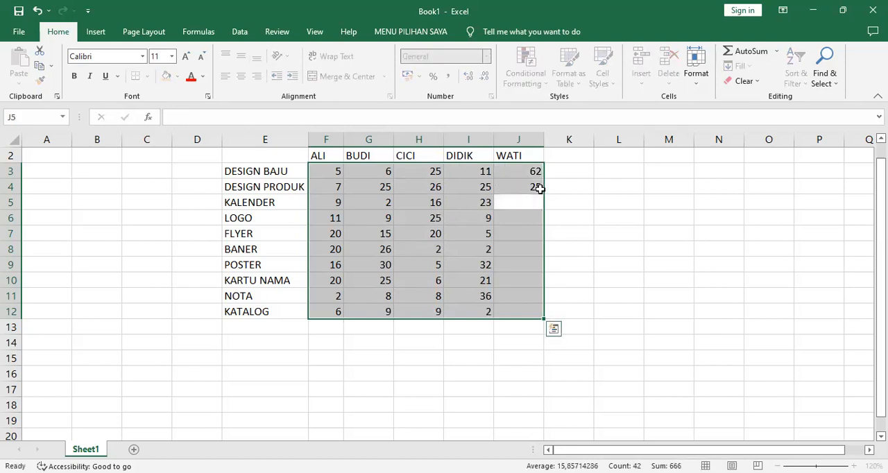
pyautogui.write('51')
pyautogui.press('Return')
pyautogui.write('8')
pyautogui.press('Return')
pyautogui.write('9')
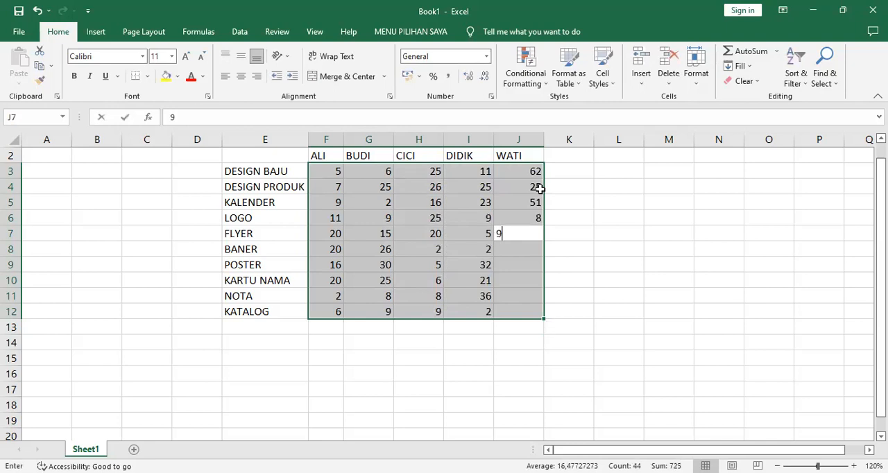
pyautogui.press('Return')
# Complete the fifth person's column by entering 26, 2, 3, 6 and 3 in cells J8 to J12
pyautogui.write('26')
pyautogui.press('Return')
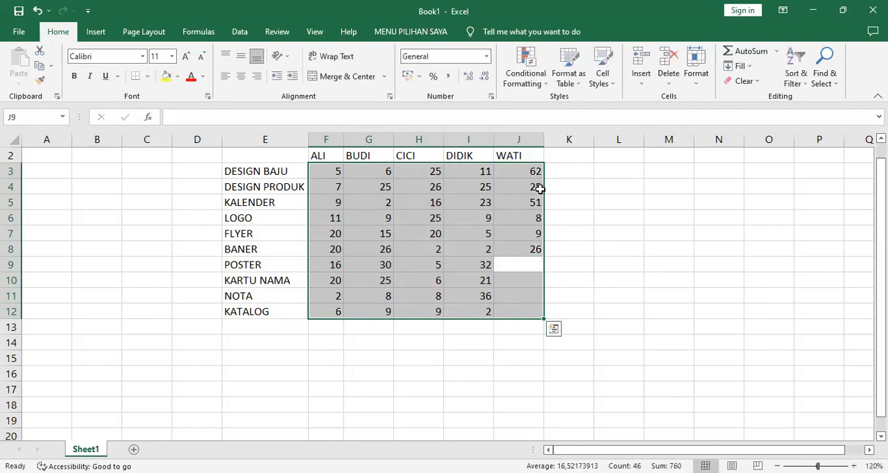
pyautogui.write('2')
pyautogui.press('Return')
pyautogui.write('3')
pyautogui.press('Return')
pyautogui.write('6')
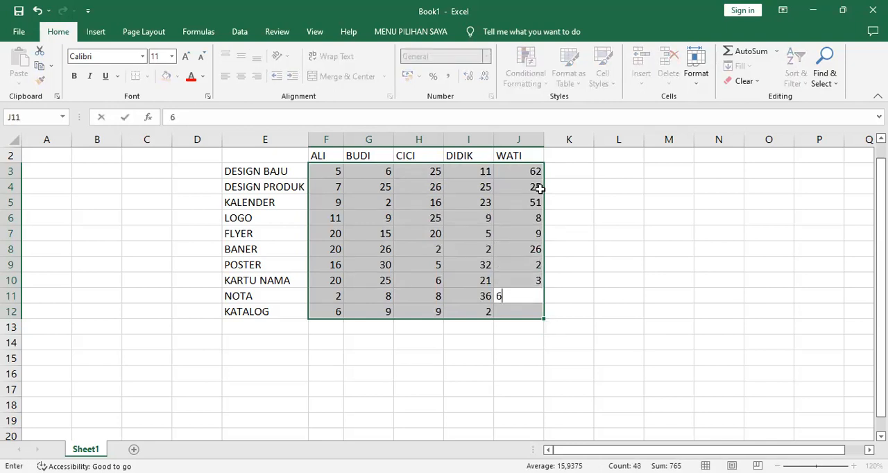
pyautogui.press('Return')
pyautogui.write('3')
pyautogui.press('Return')
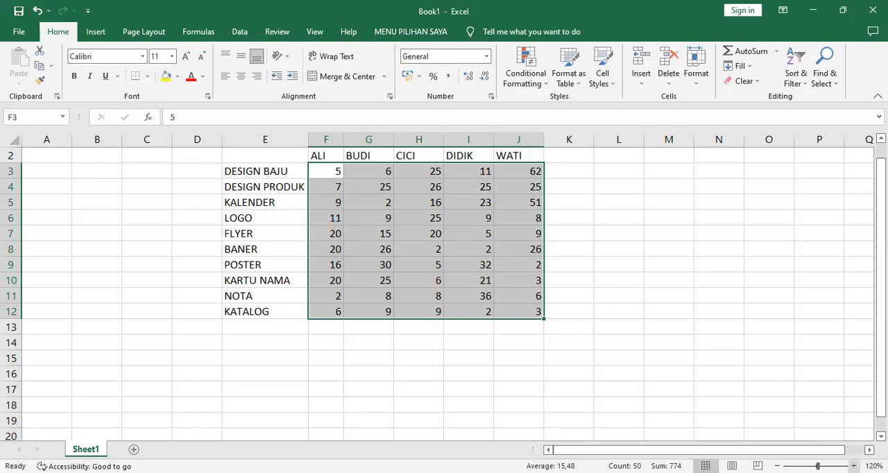
# Center the contents of columns F to J horizontally
pyautogui.click(854, 467)
pyautogui.click(855, 466)
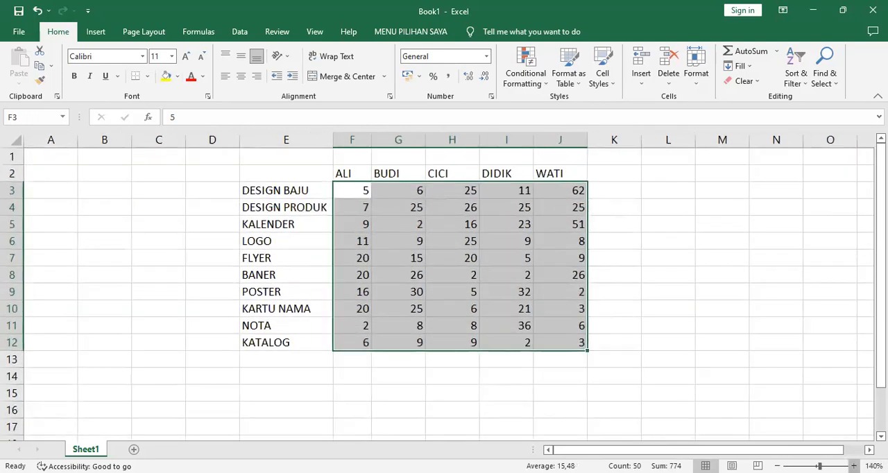
pyautogui.hscroll(2, 451, 291)
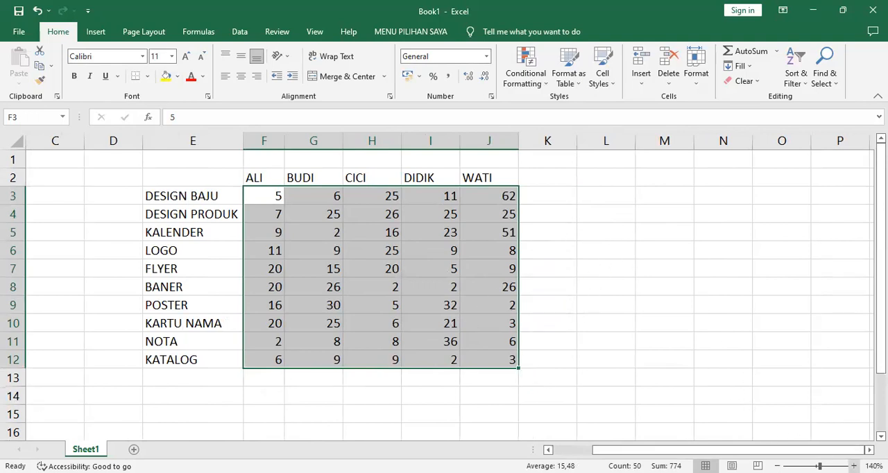
pyautogui.click(854, 466)
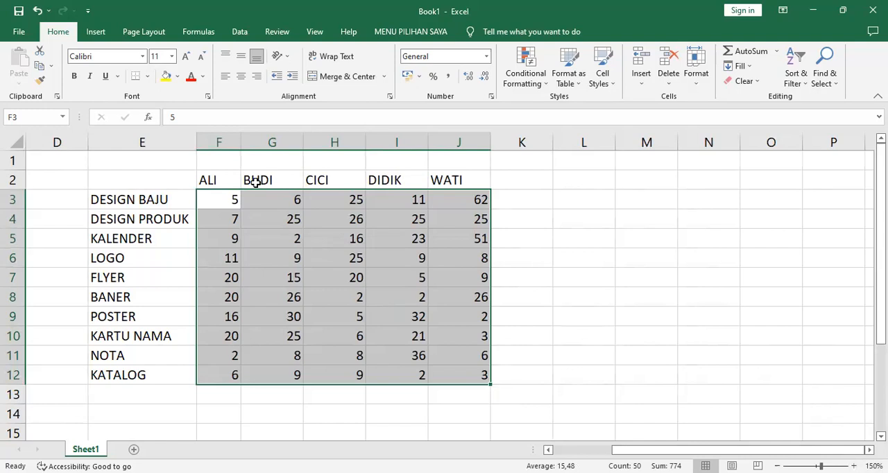
pyautogui.click(219, 143)
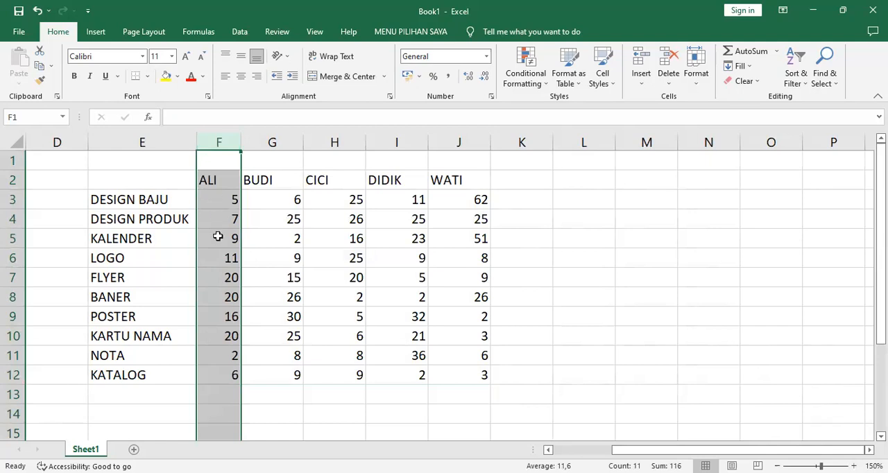
pyautogui.click(206, 179)
pyautogui.click(271, 179)
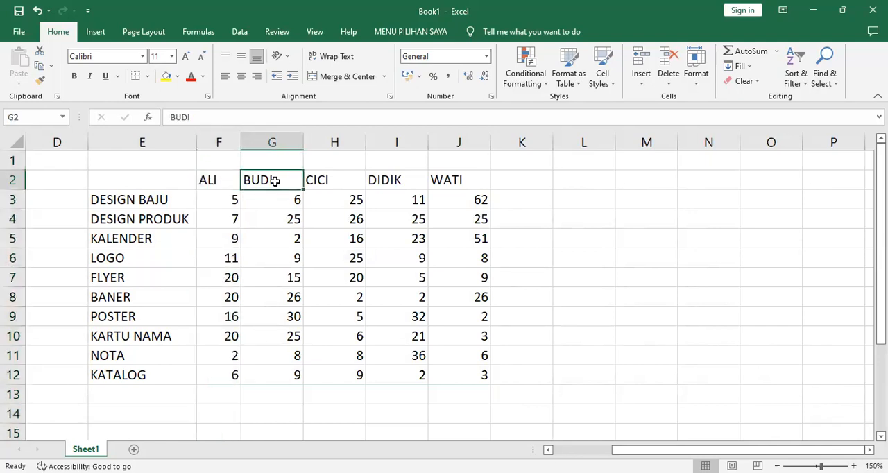
pyautogui.click(332, 180)
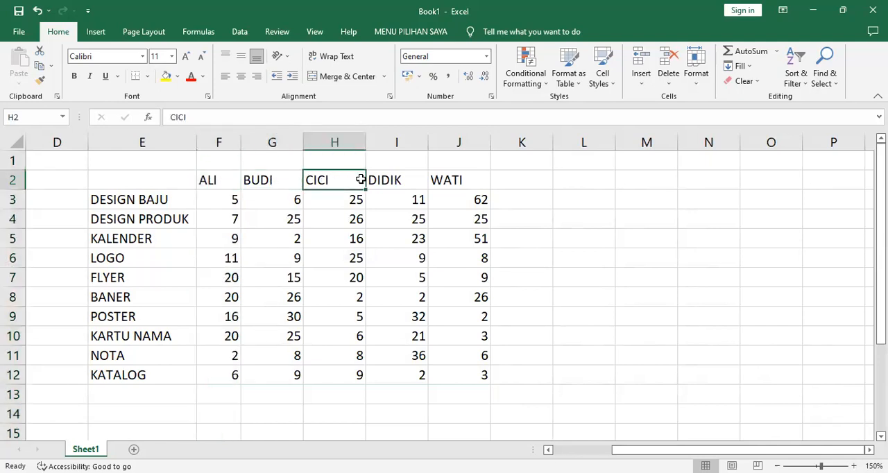
pyautogui.click(286, 140)
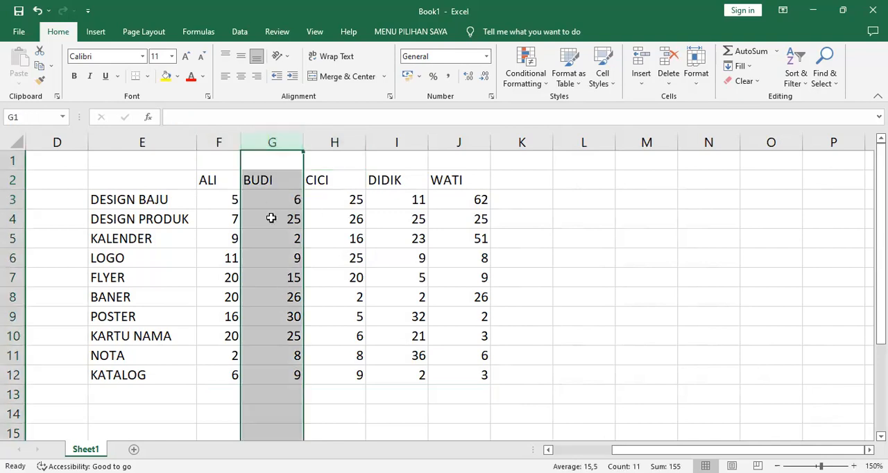
pyautogui.click(218, 143)
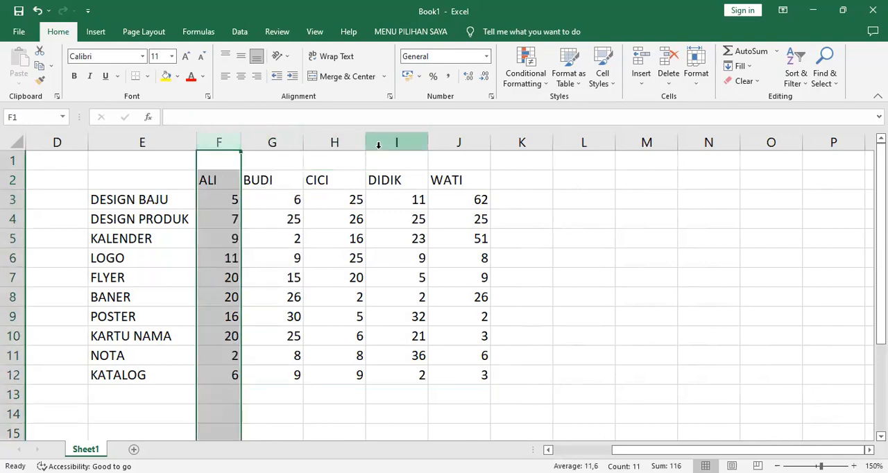
pyautogui.keyDown('shift'); pyautogui.click(462, 140); pyautogui.keyUp('shift')
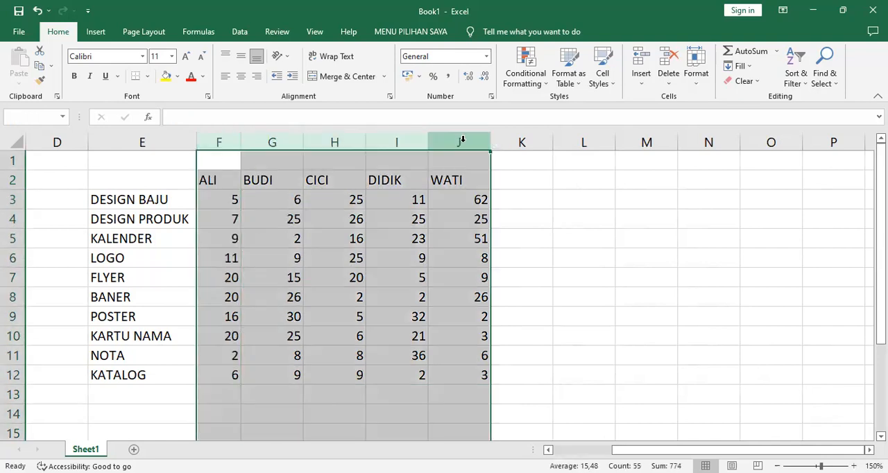
pyautogui.click(239, 75)
pyautogui.click(556, 233)
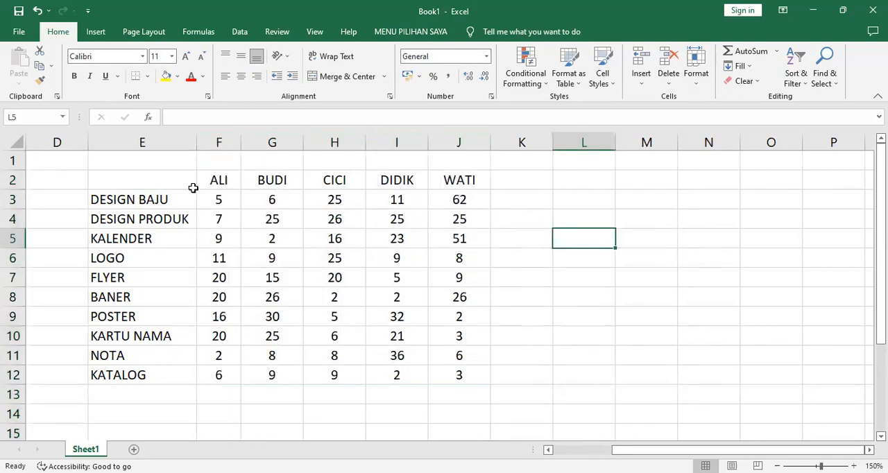
# Apply all borders to the table range E2:J12
pyautogui.click(148, 184)
pyautogui.keyDown('shift'); pyautogui.click(451, 368); pyautogui.keyUp('shift')
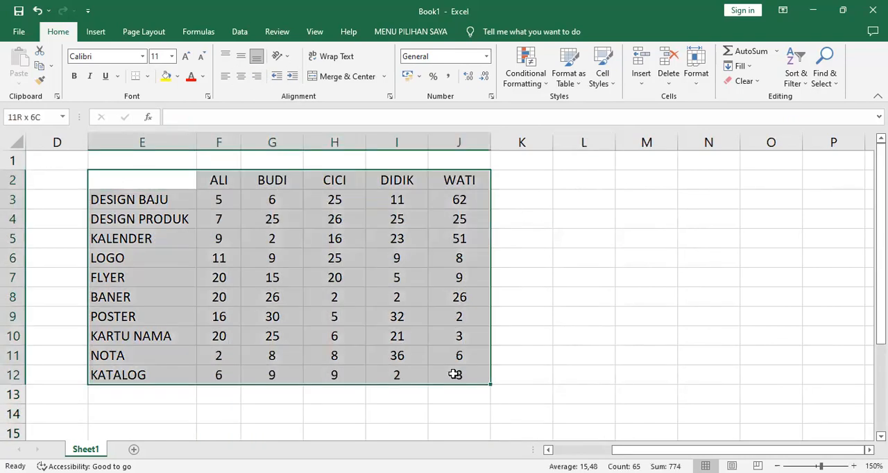
pyautogui.click(148, 77)
pyautogui.click(169, 190)
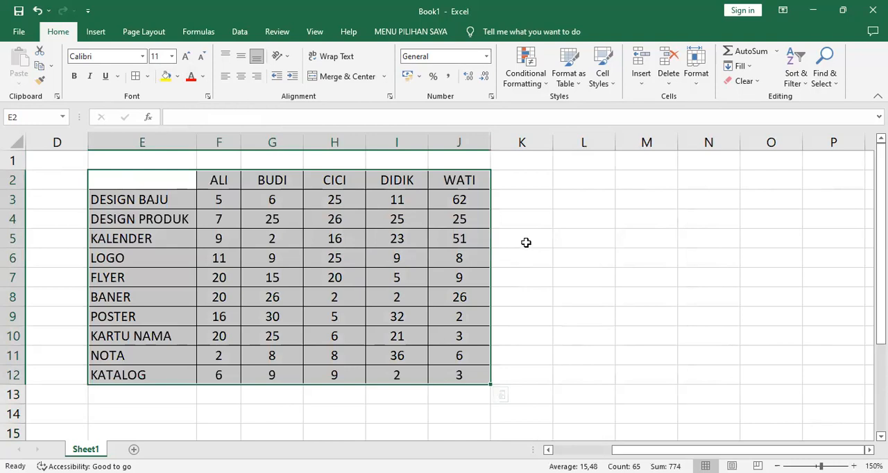
pyautogui.click(530, 239)
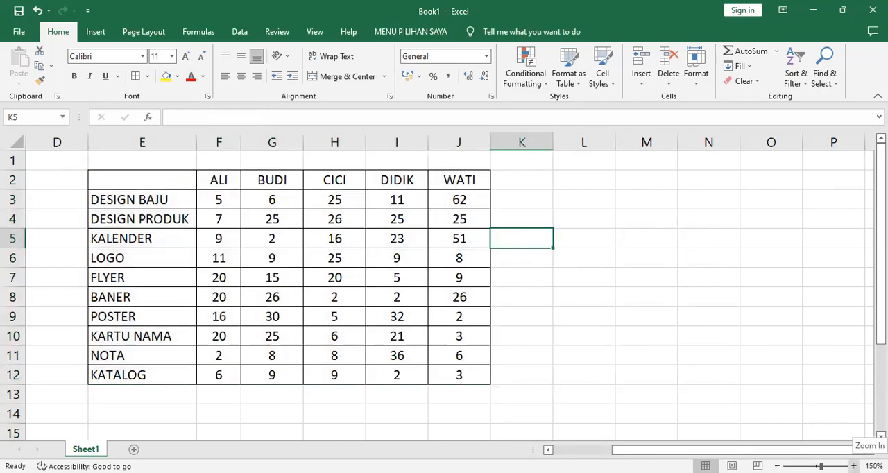
# Sum F3:J3 in cell K3 with AutoSum and fill the formula down to K12
pyautogui.click(854, 467)
pyautogui.click(870, 451)
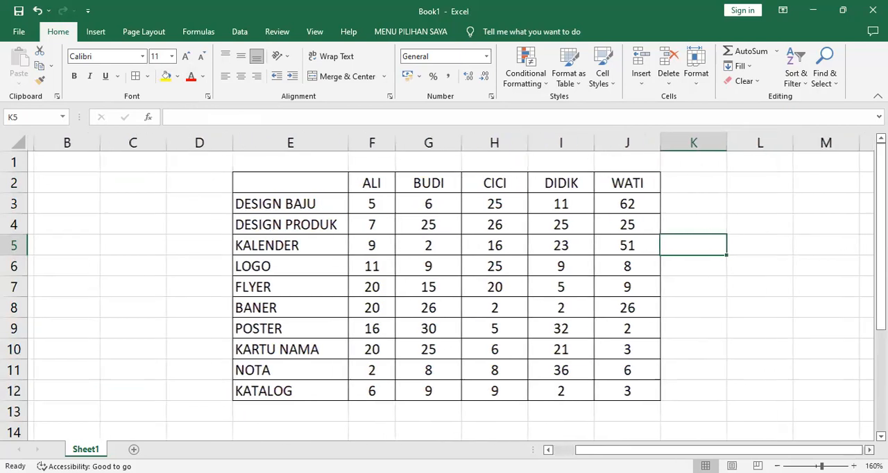
pyautogui.click(870, 450)
pyautogui.click(869, 450)
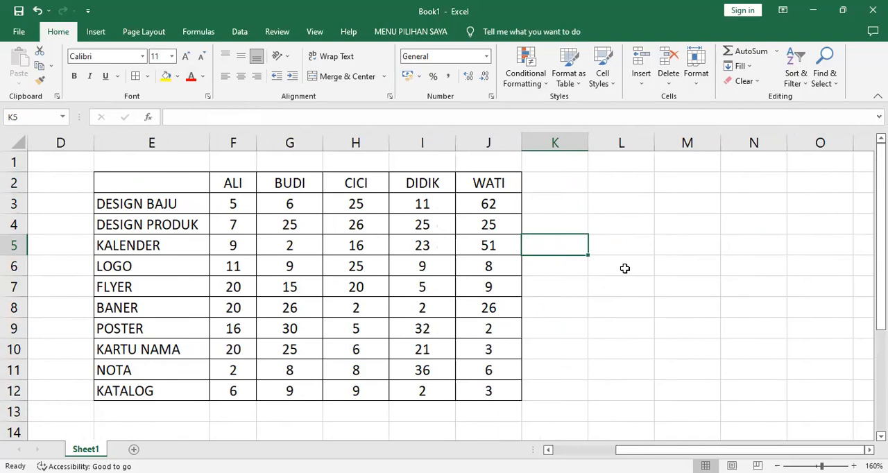
pyautogui.click(546, 206)
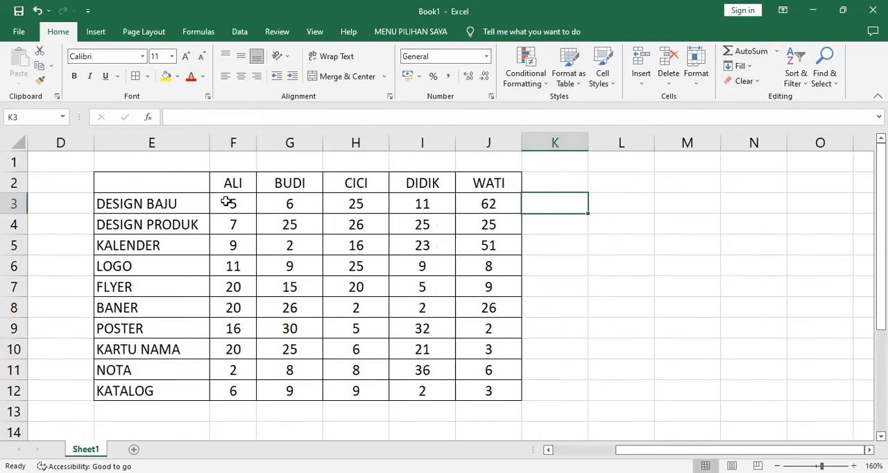
pyautogui.click(751, 51)
pyautogui.press('Return')
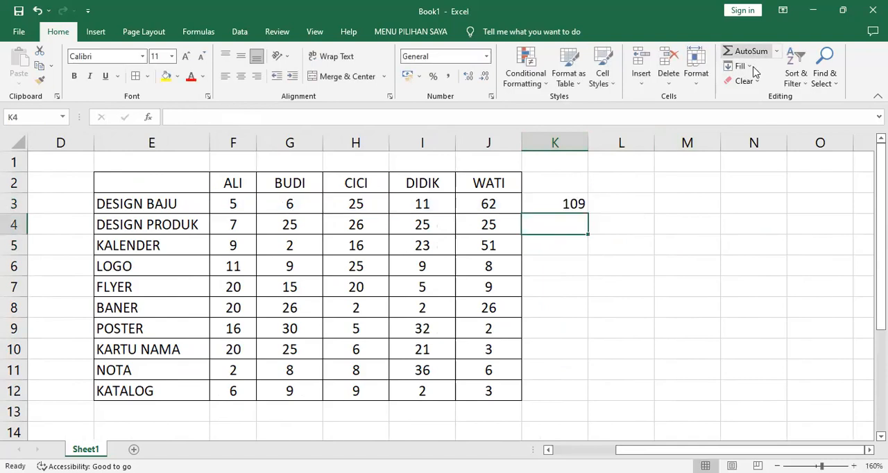
pyautogui.click(566, 206)
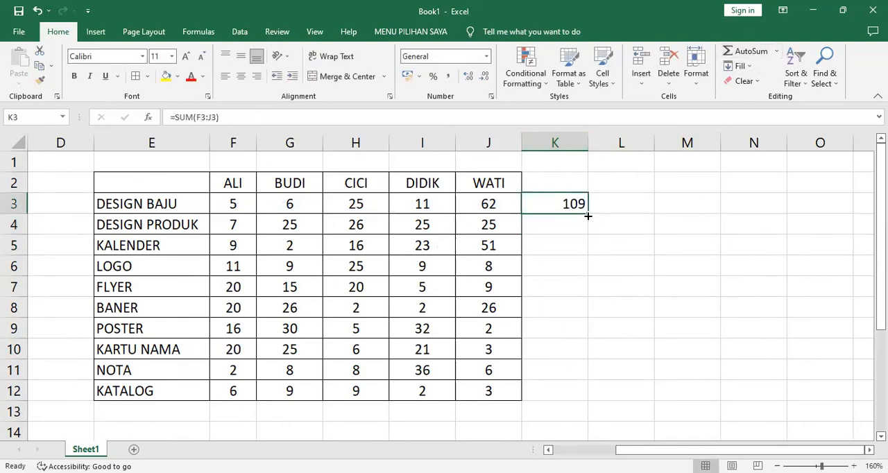
pyautogui.doubleClick(588, 213)
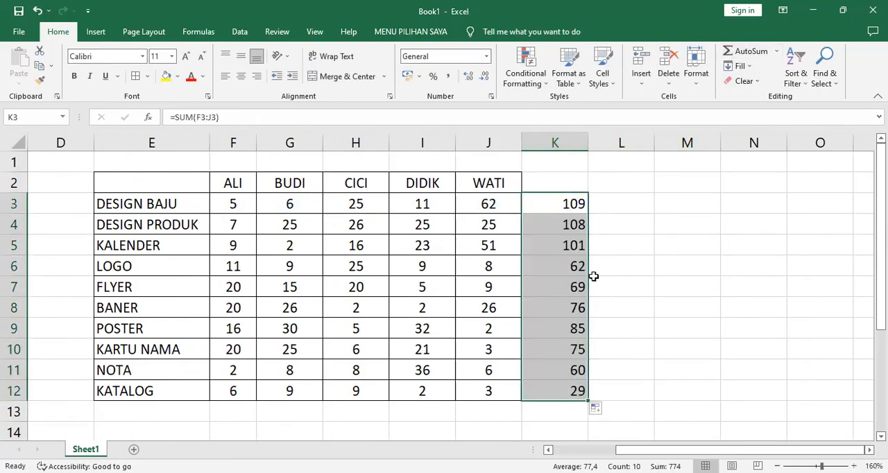
pyautogui.click(573, 209)
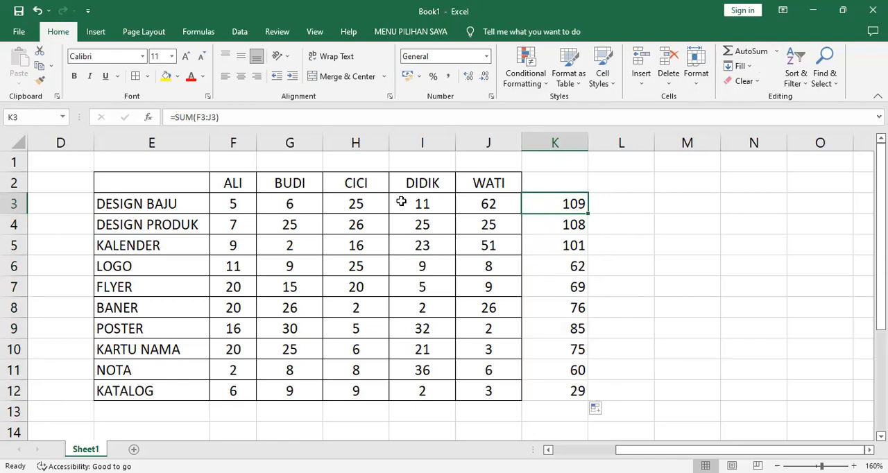
# Enter the headers PRODUK in cell E2 and TOTAL in cell K2
pyautogui.click(179, 187)
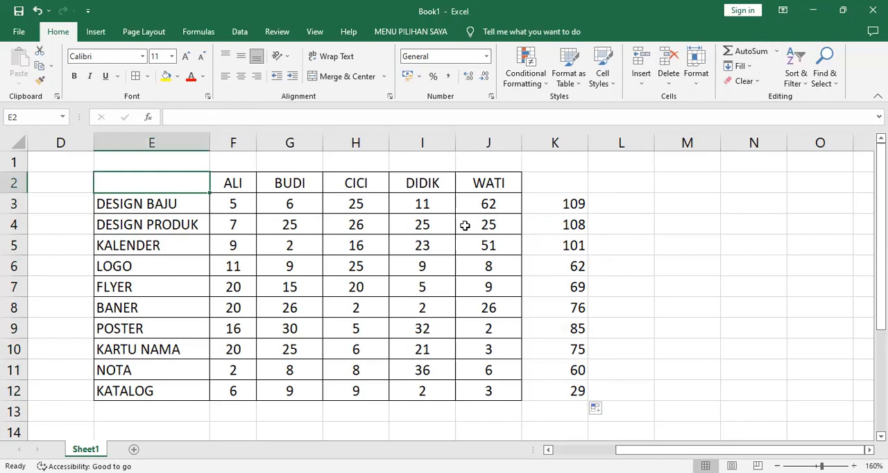
pyautogui.write('PRODUK')
pyautogui.press('Tab')
pyautogui.press('Tab')
pyautogui.press('Tab')
pyautogui.press('Tab')
pyautogui.press('Tab')
pyautogui.press('Tab')
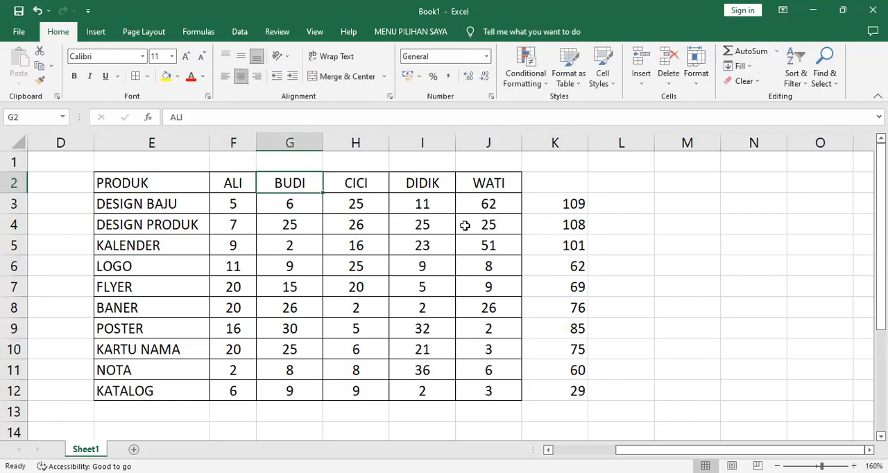
pyautogui.write('TOTAL')
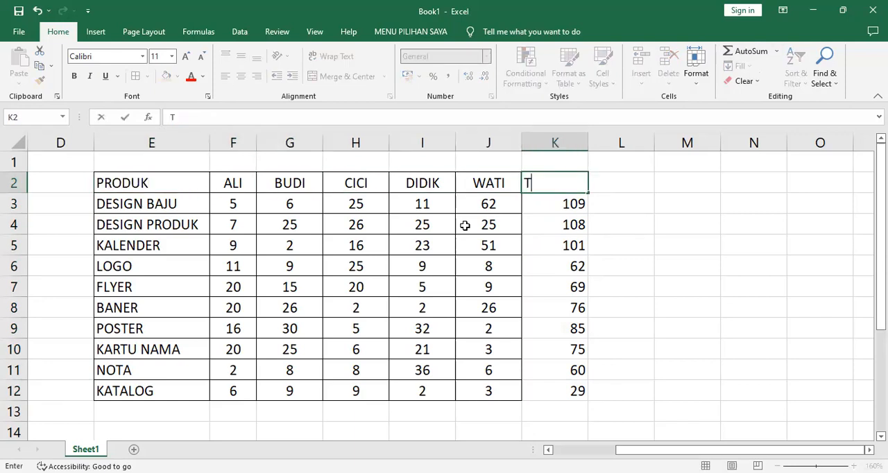
pyautogui.press('Return')
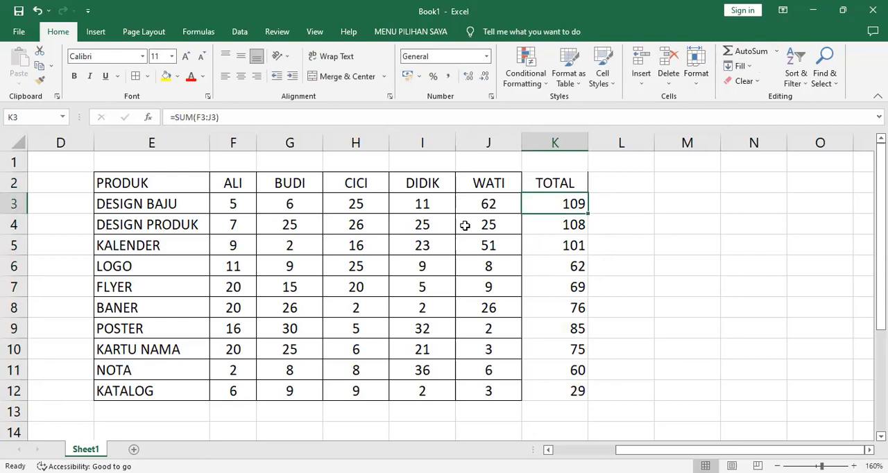
# Fill the total column K2:K12 and the PRODUK header cell E2 with the same light blue theme color
pyautogui.click(554, 181)
pyautogui.keyDown('shift'); pyautogui.click(578, 391); pyautogui.keyUp('shift')
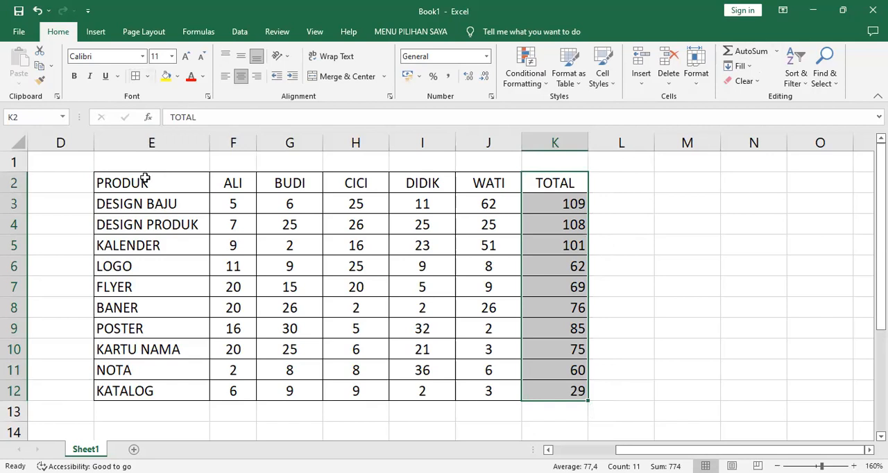
pyautogui.click(179, 77)
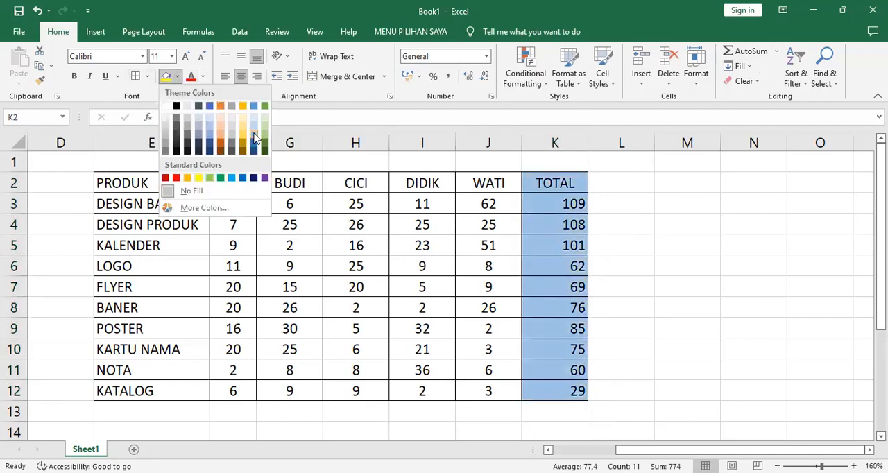
pyautogui.click(254, 137)
pyautogui.click(181, 188)
pyautogui.click(167, 76)
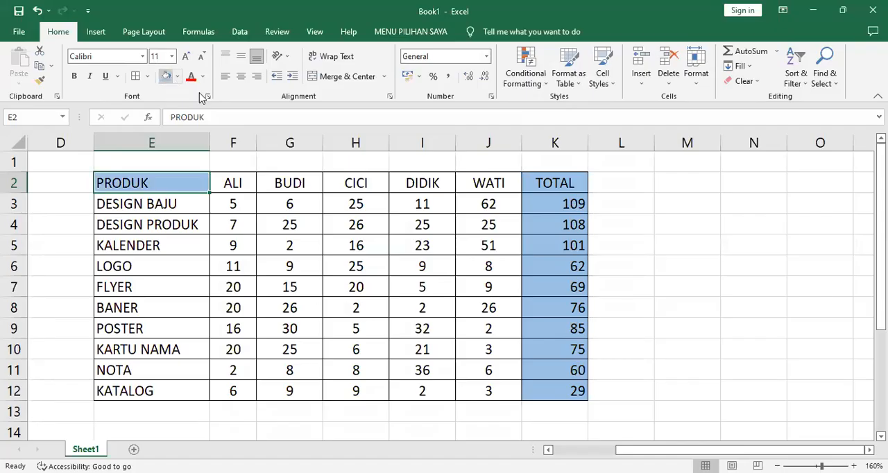
pyautogui.click(656, 250)
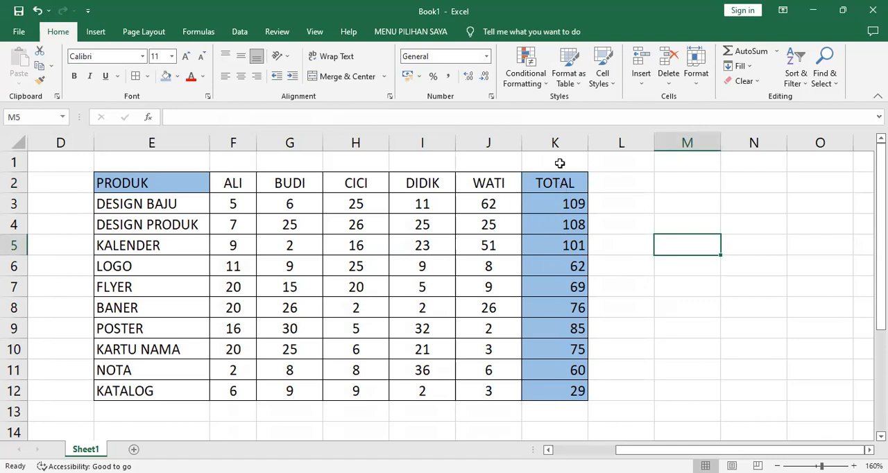
# Change the fill of the total column K2:K12 to the standard light green color
pyautogui.click(559, 184)
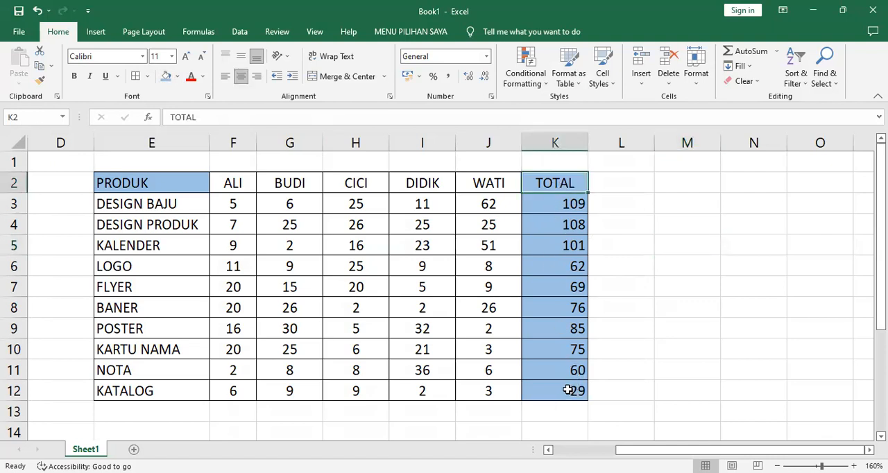
pyautogui.moveTo(559, 184); pyautogui.dragTo(568, 390)
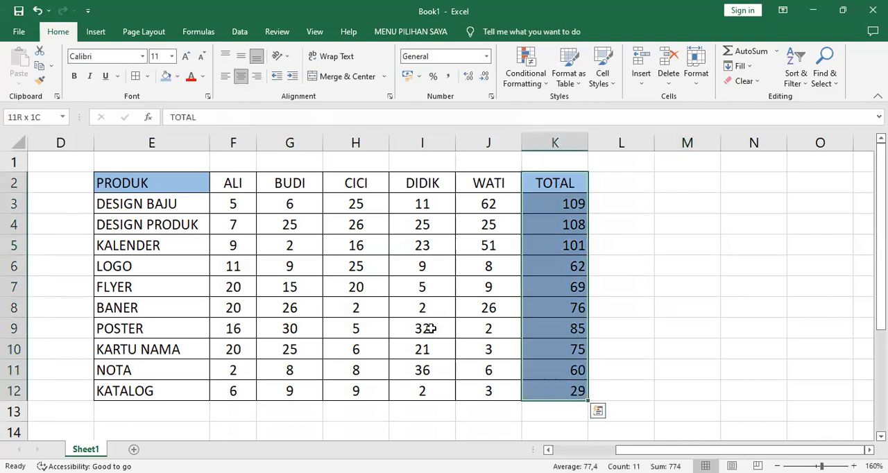
pyautogui.click(179, 77)
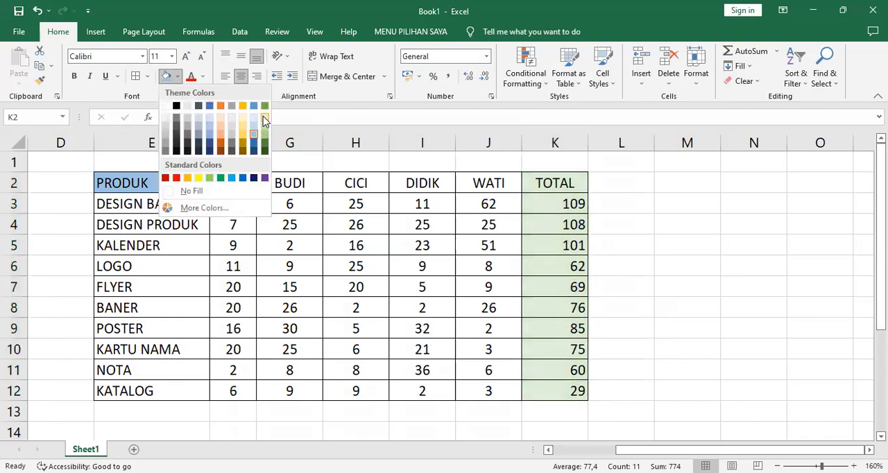
pyautogui.click(208, 177)
pyautogui.click(139, 183)
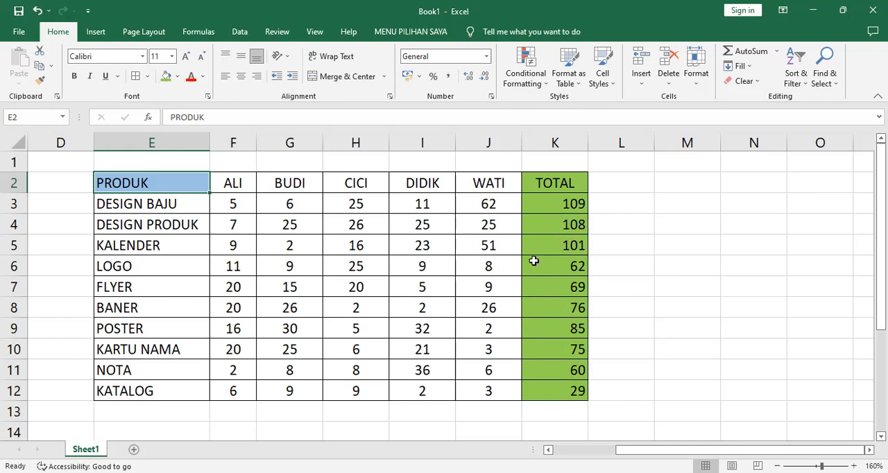
# Try 92 and 75 as DIDIK's quantity for BANER in cell I8
pyautogui.click(419, 310)
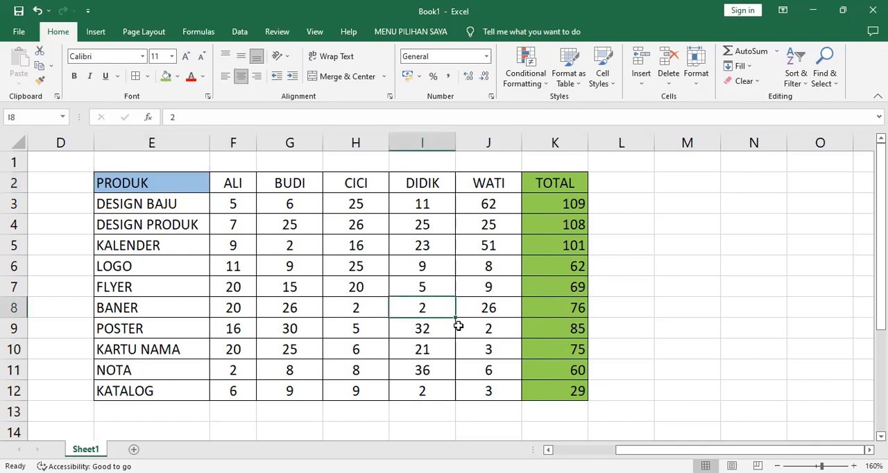
pyautogui.write('92')
pyautogui.press('Return')
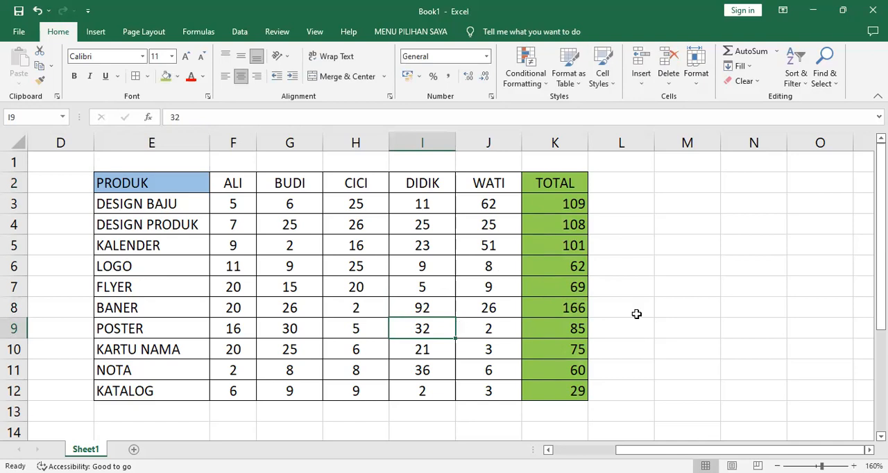
pyautogui.click(417, 312)
pyautogui.write('75')
pyautogui.press('Return')
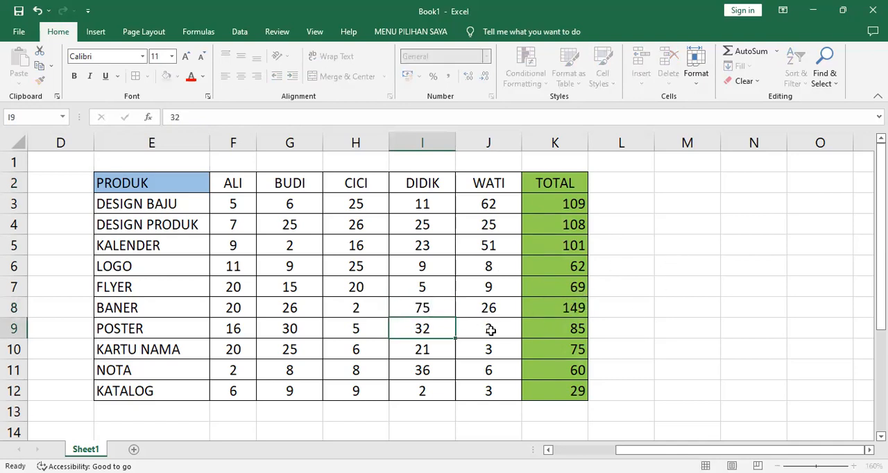
# Set DIDIK's quantity for BANER in cell I8 to 51
pyautogui.click(433, 307)
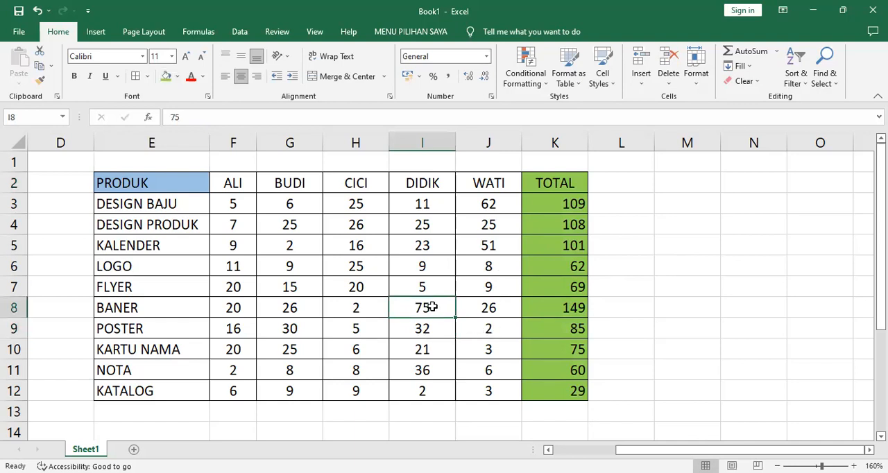
pyautogui.write('51')
pyautogui.press('Return')
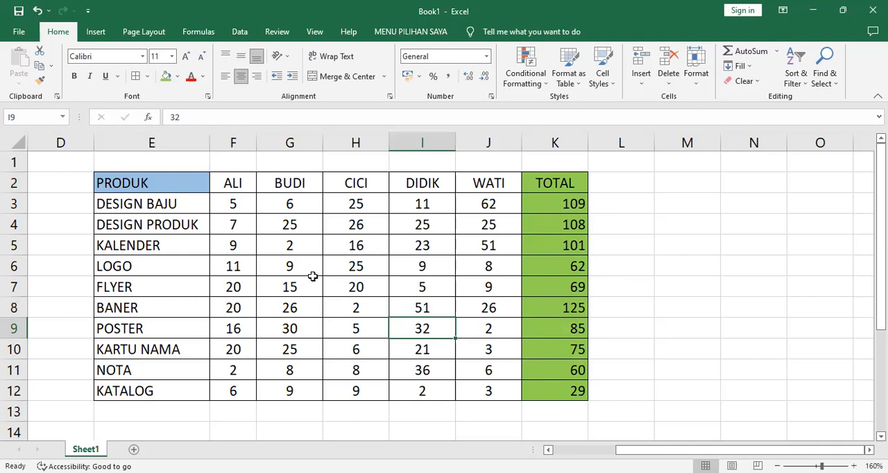
# Sort the product rows by the TOTAL column from largest to smallest
pyautogui.click(562, 260)
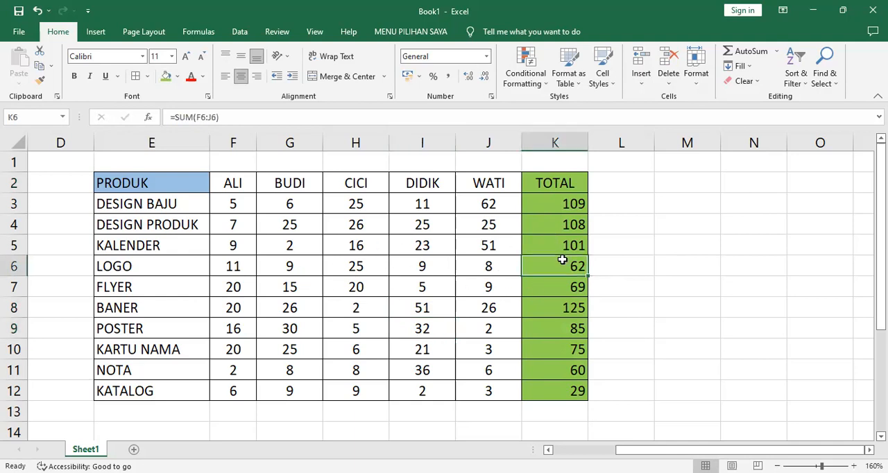
pyautogui.click(794, 65)
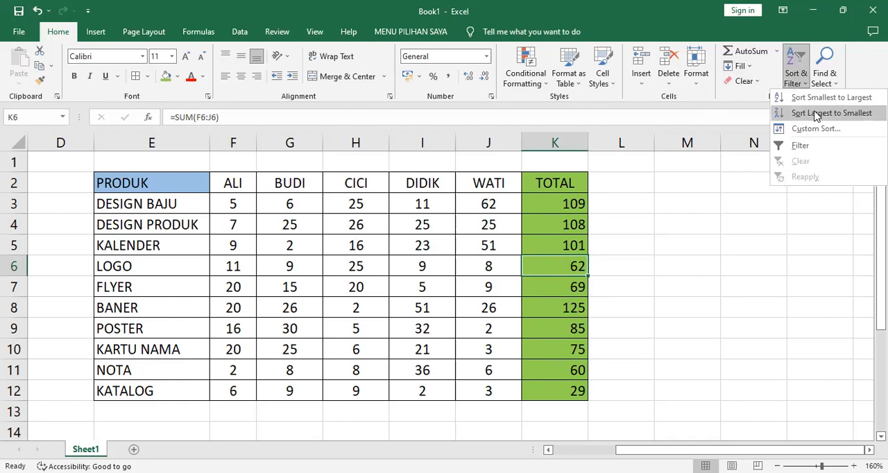
pyautogui.click(817, 115)
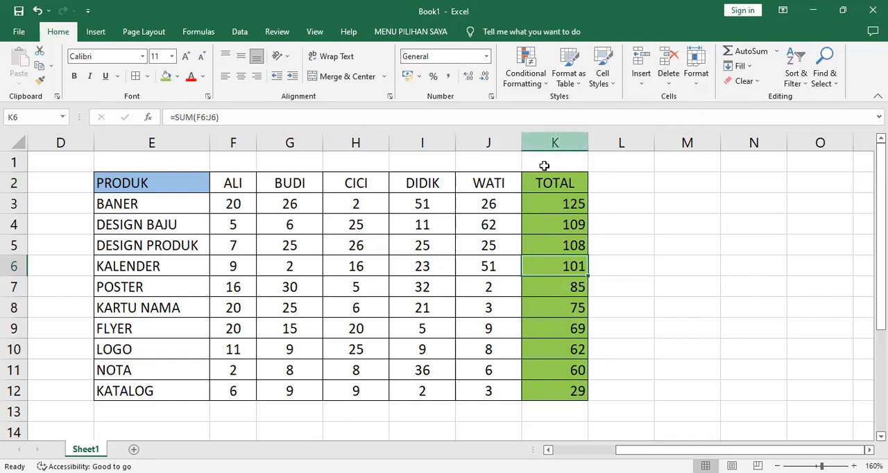
# Sum F3:F12 in cell F13 with AutoSum and fill the formula across to J13
pyautogui.click(235, 411)
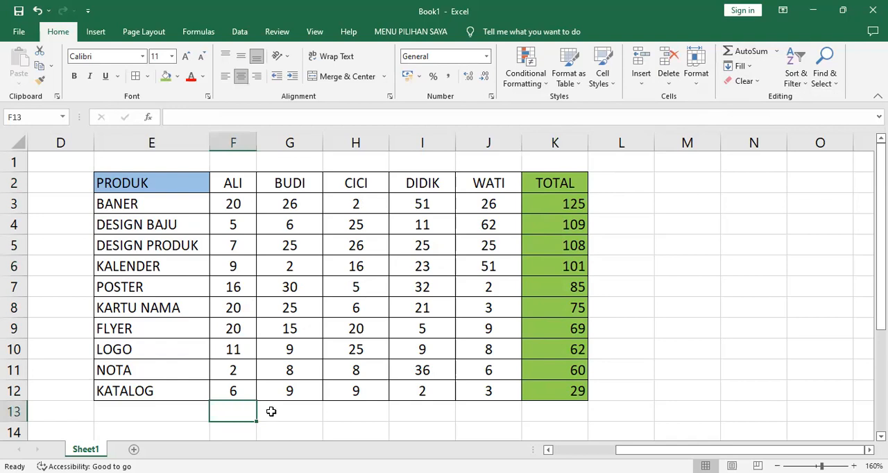
pyautogui.keyDown('shift'); pyautogui.click(488, 410); pyautogui.keyUp('shift')
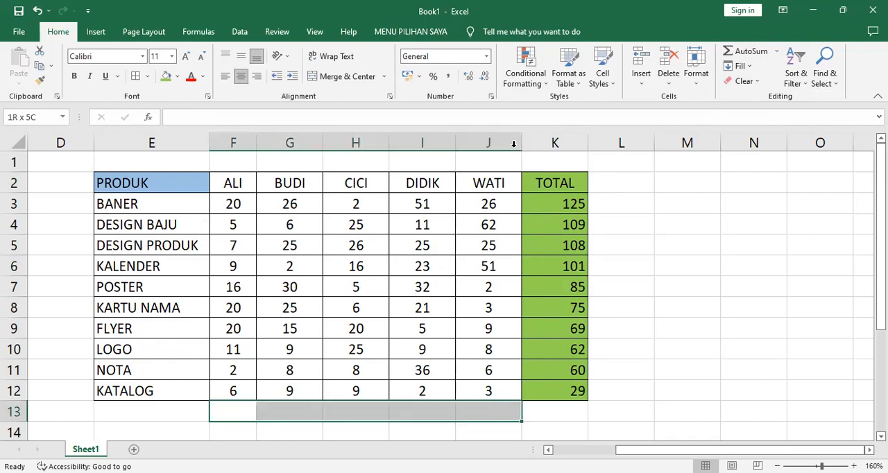
pyautogui.click(226, 408)
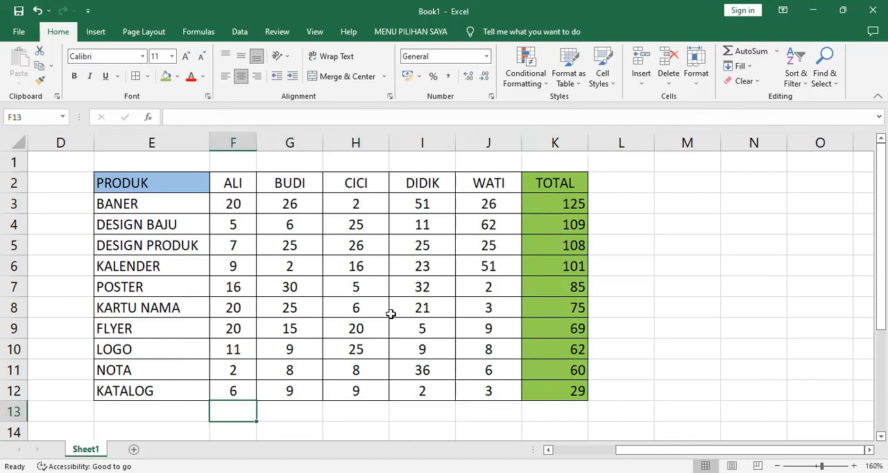
pyautogui.click(751, 52)
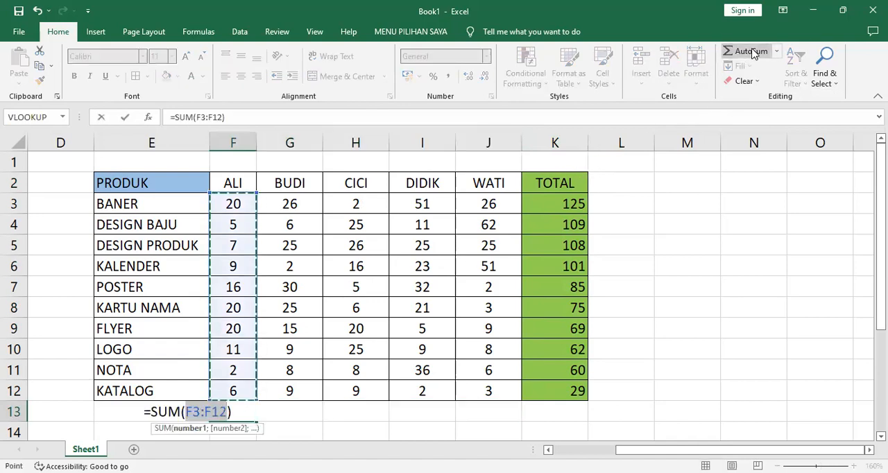
pyautogui.press('Return')
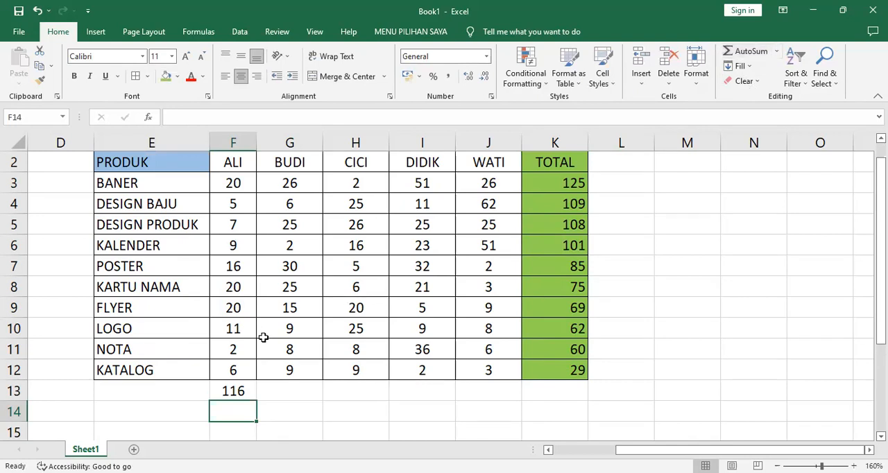
pyautogui.click(239, 392)
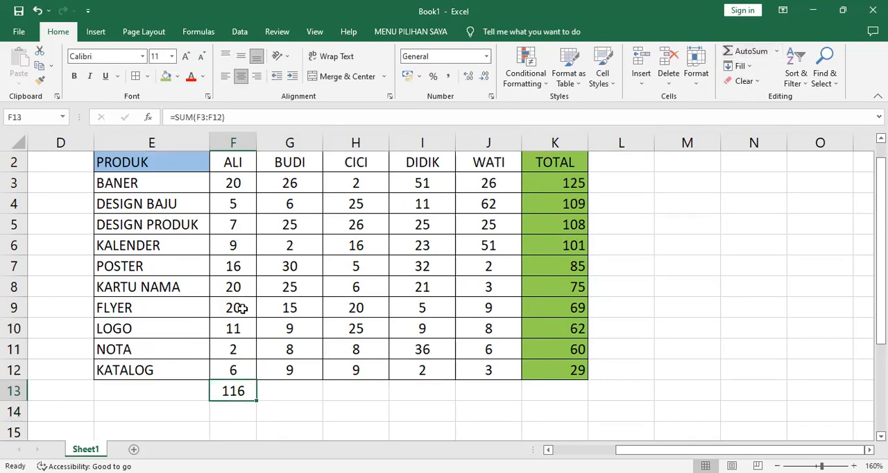
pyautogui.moveTo(257, 400); pyautogui.dragTo(520, 390)
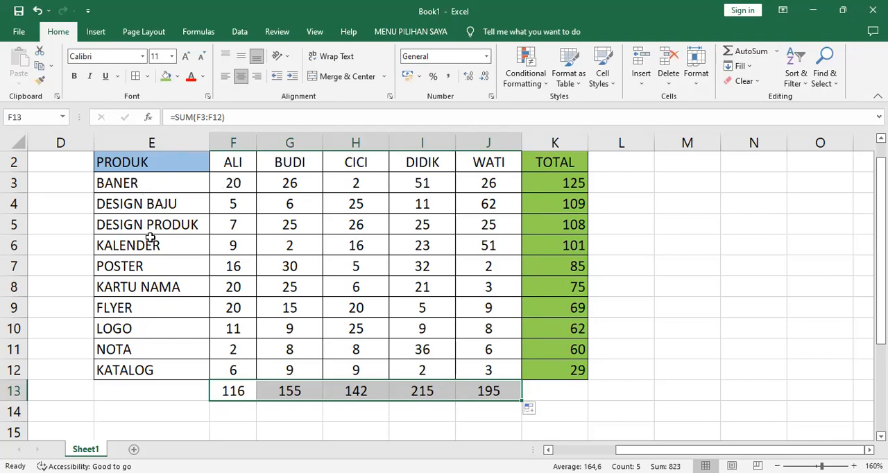
# Review the product names in column E from row 3 to row 12
pyautogui.click(161, 183)
pyautogui.click(151, 368)
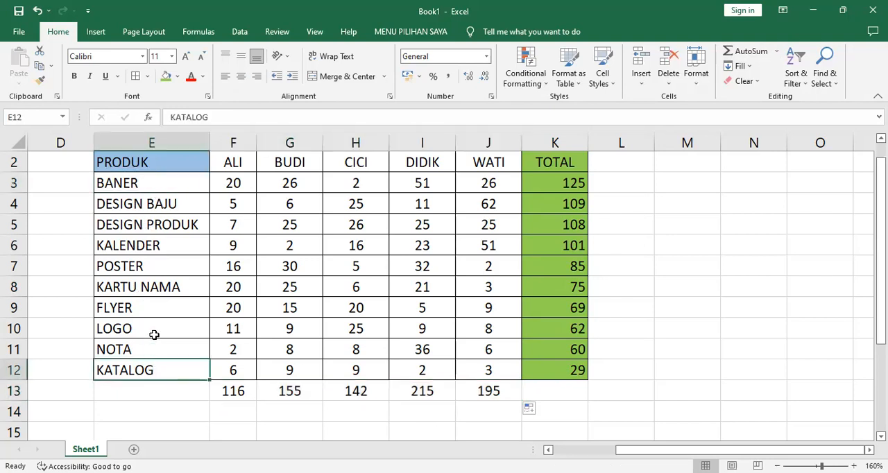
pyautogui.click(156, 250)
pyautogui.click(145, 183)
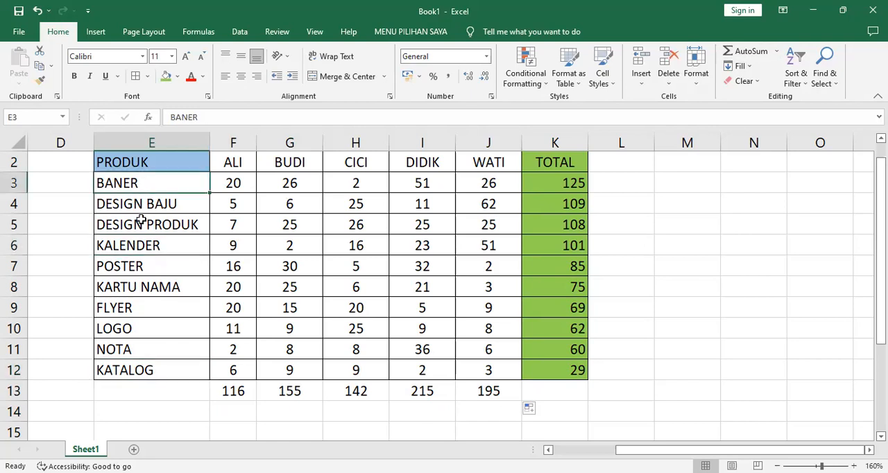
pyautogui.click(141, 221)
pyautogui.click(146, 245)
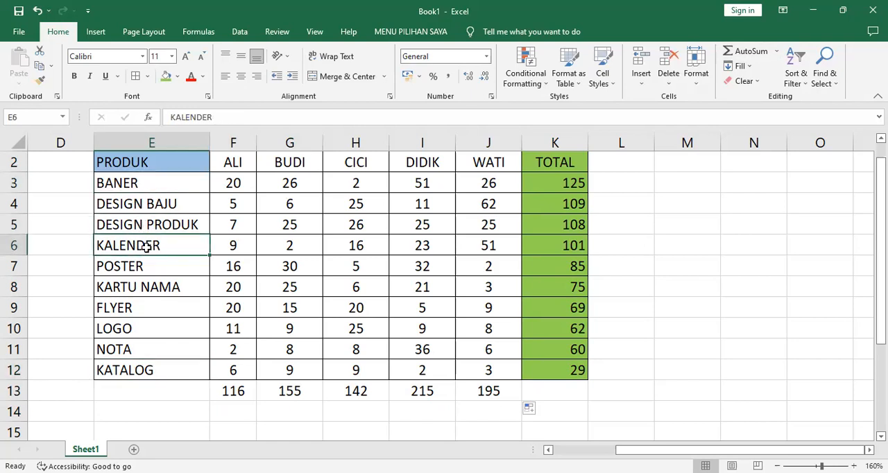
pyautogui.click(140, 184)
pyautogui.click(161, 203)
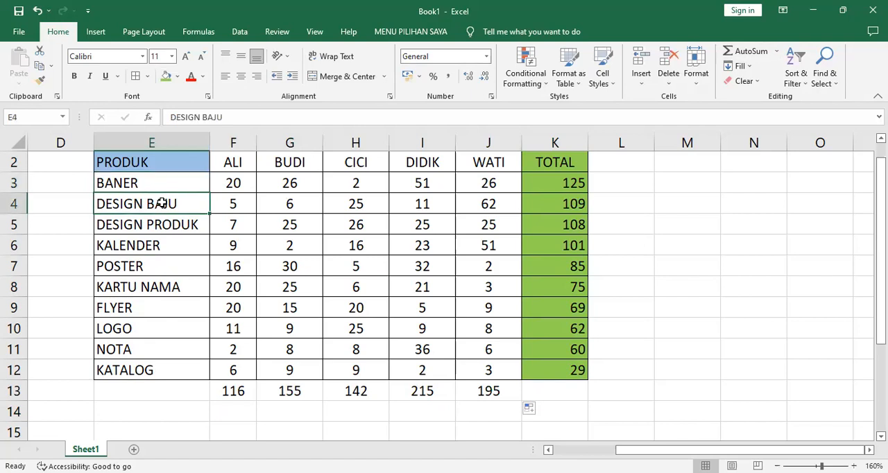
pyautogui.click(161, 224)
pyautogui.click(149, 265)
pyautogui.click(149, 289)
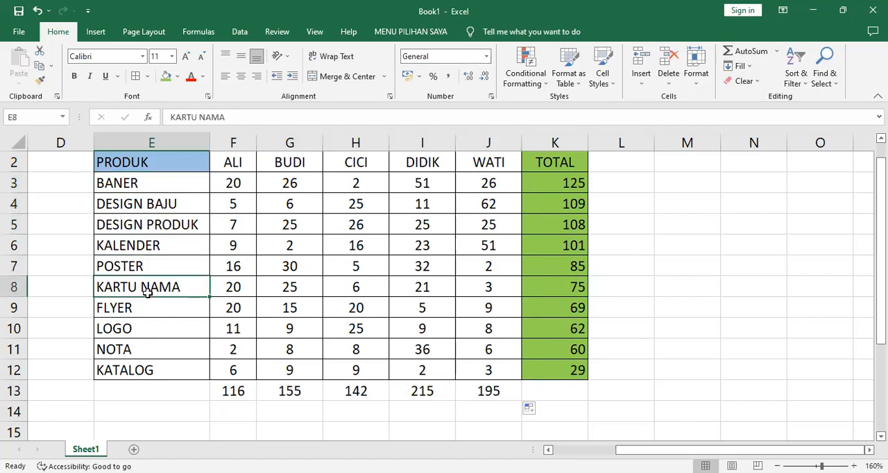
pyautogui.click(143, 351)
pyautogui.click(146, 368)
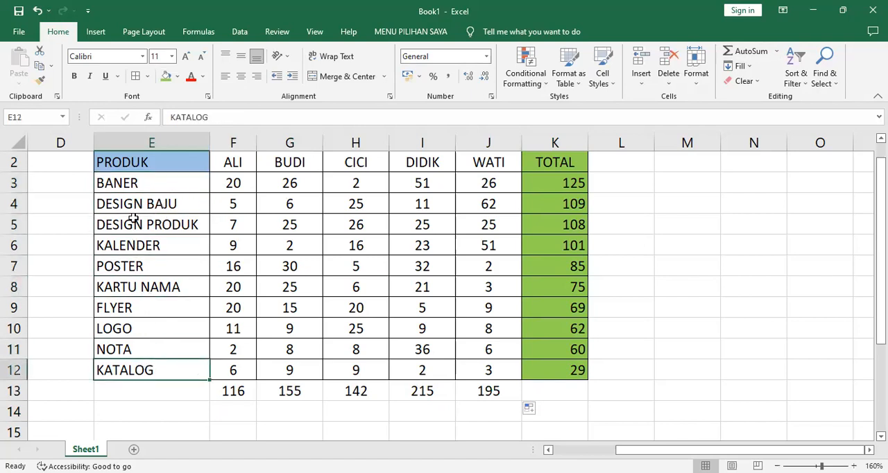
# Correct the spelling of the product name in cell E3 to BANNER
pyautogui.click(134, 183)
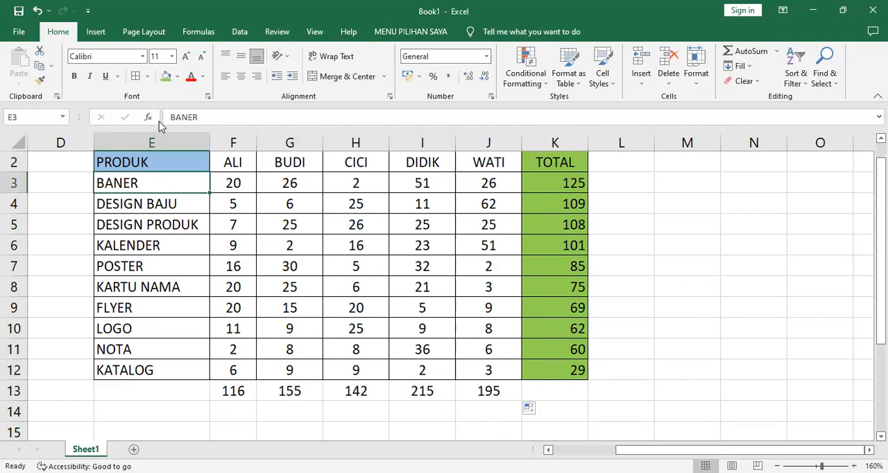
pyautogui.click(188, 115)
pyautogui.write('N')
pyautogui.press('Return')
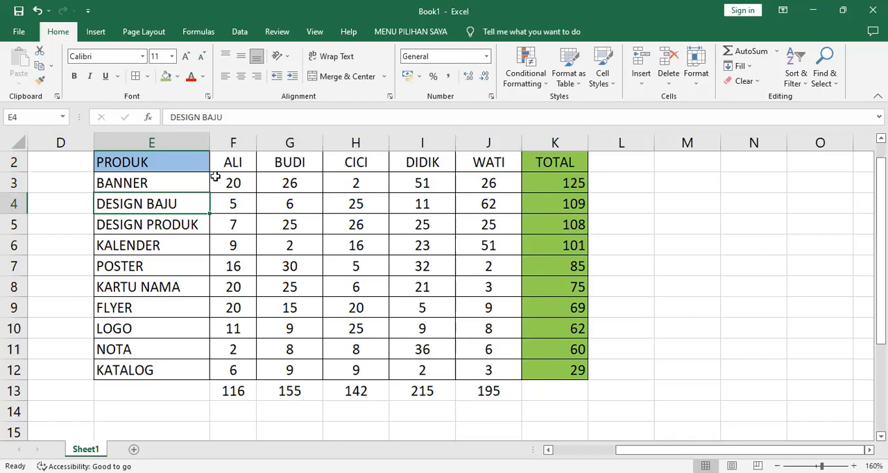
pyautogui.click(175, 180)
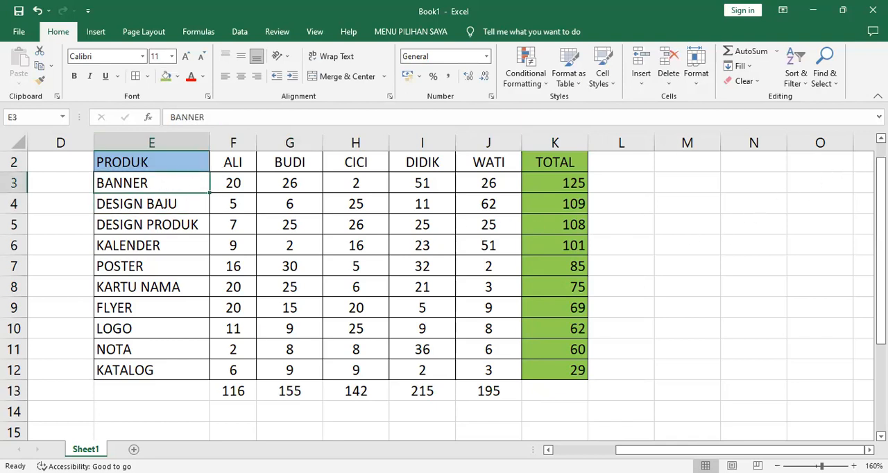
# Fill the per-person totals F13:J13 with the same light green as the TOTAL column
pyautogui.scroll(1, 463, 412)
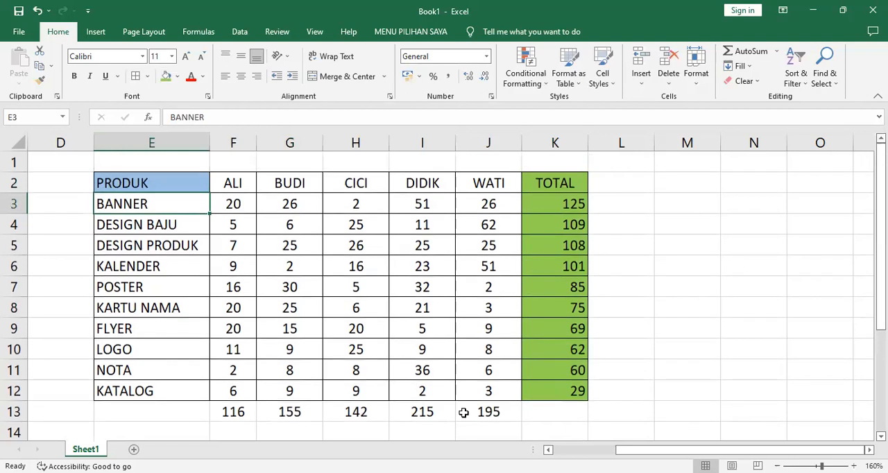
pyautogui.click(237, 413)
pyautogui.keyDown('shift'); pyautogui.click(510, 414); pyautogui.keyUp('shift')
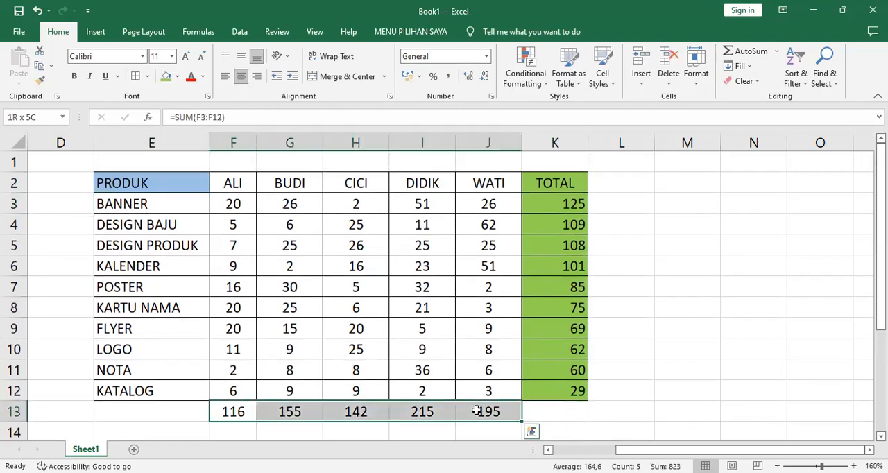
pyautogui.click(165, 76)
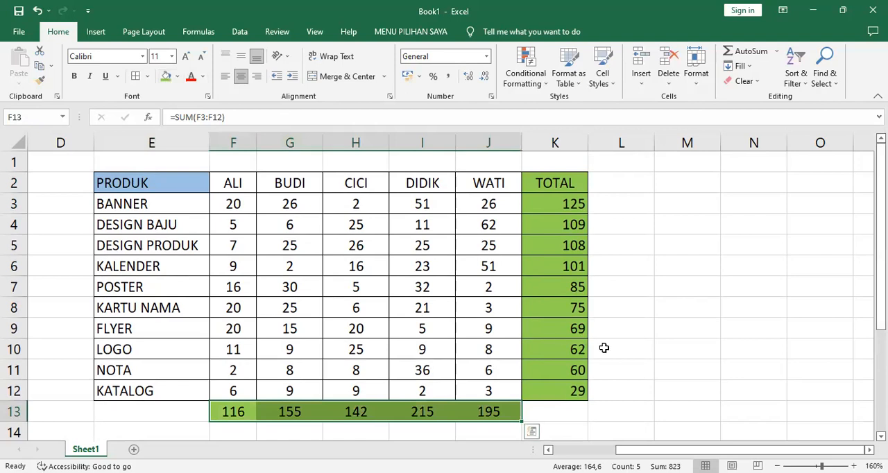
pyautogui.click(669, 348)
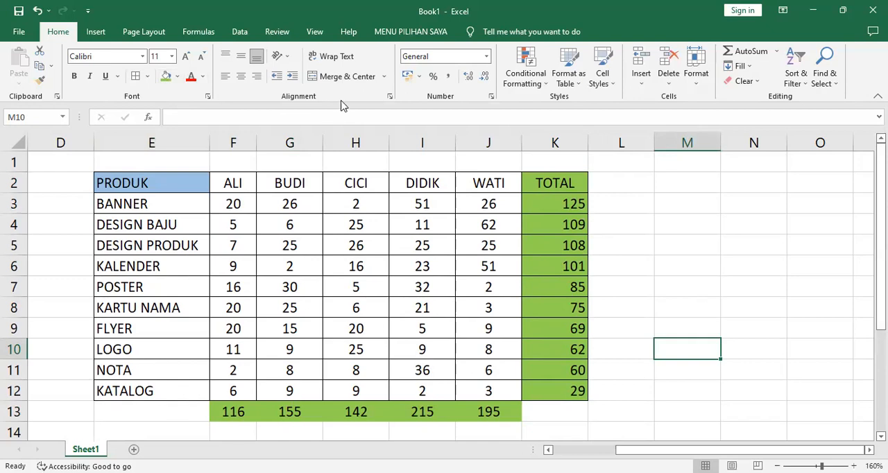
pyautogui.click(170, 183)
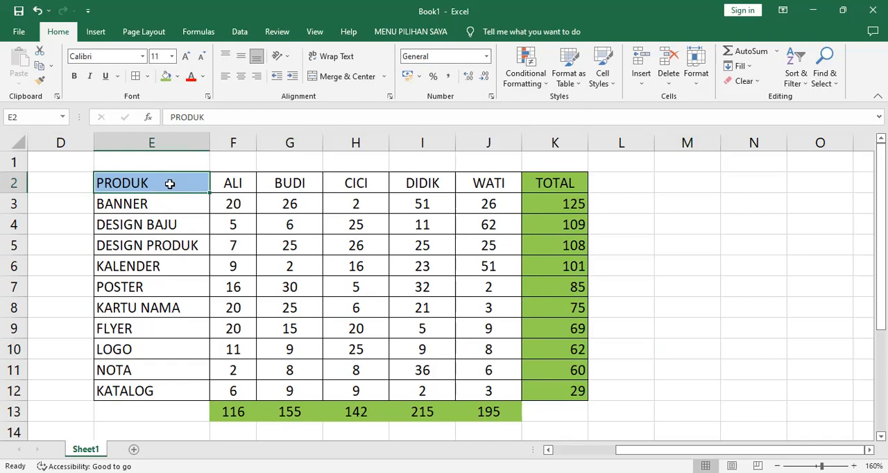
pyautogui.keyDown('shift'); pyautogui.click(487, 390); pyautogui.keyUp('shift')
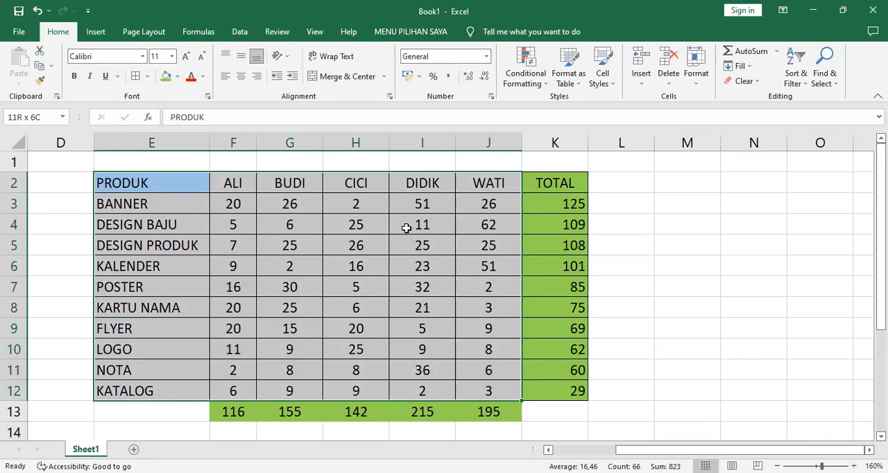
pyautogui.click(130, 182)
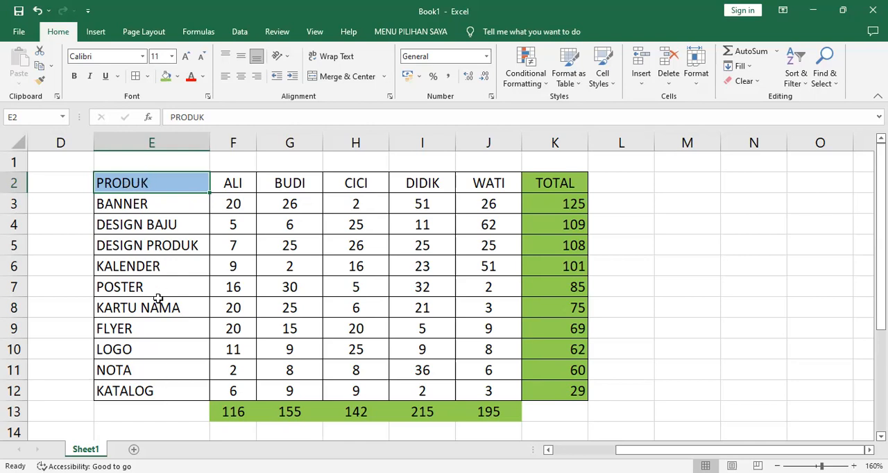
# Insert a 3-D pie chart from the product names in E2:E12 and the quantities in H2:H12
pyautogui.keyDown('shift'); pyautogui.click(166, 389); pyautogui.keyUp('shift')
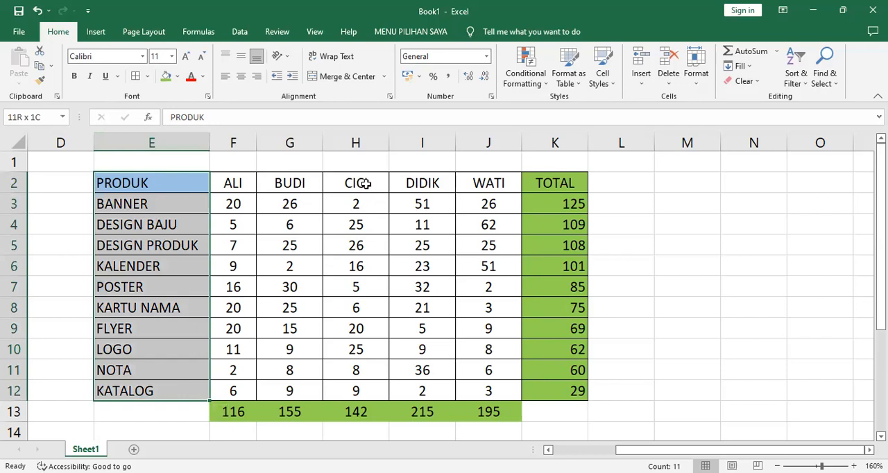
pyautogui.moveTo(363, 182); pyautogui.dragTo(365, 386)
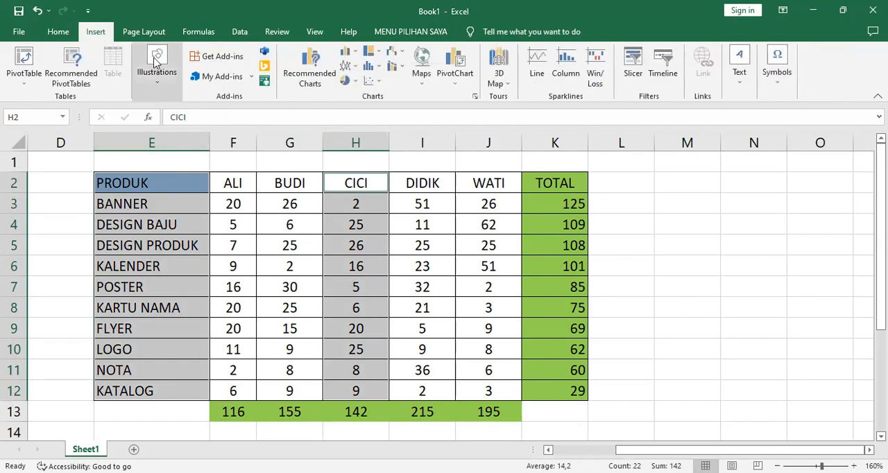
pyautogui.click(356, 82)
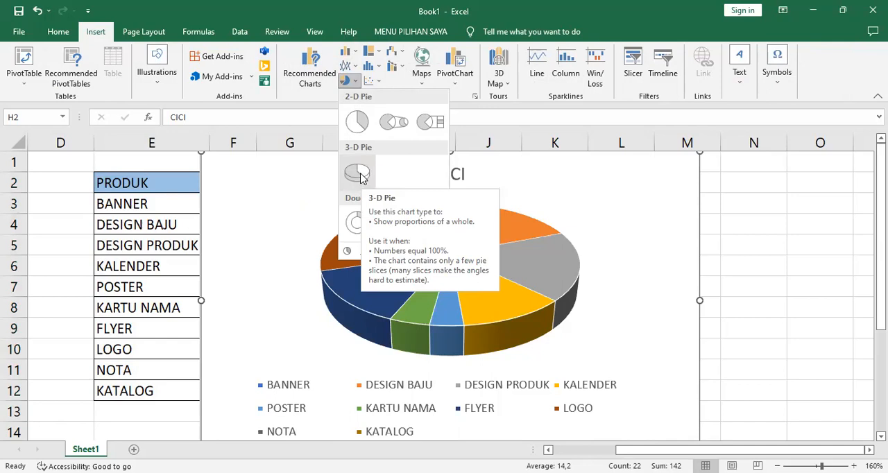
pyautogui.click(359, 173)
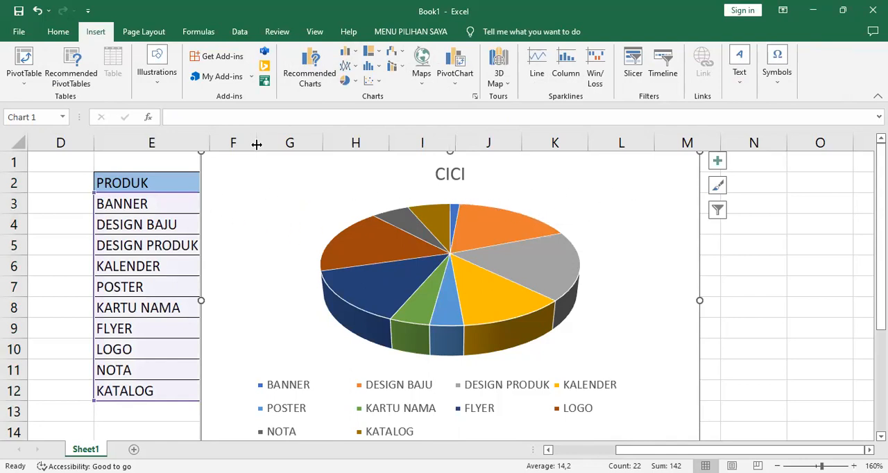
# Move the pie chart to a new sheet and enlarge it to span about columns A to K down to row 21
pyautogui.click(61, 31)
pyautogui.click(39, 52)
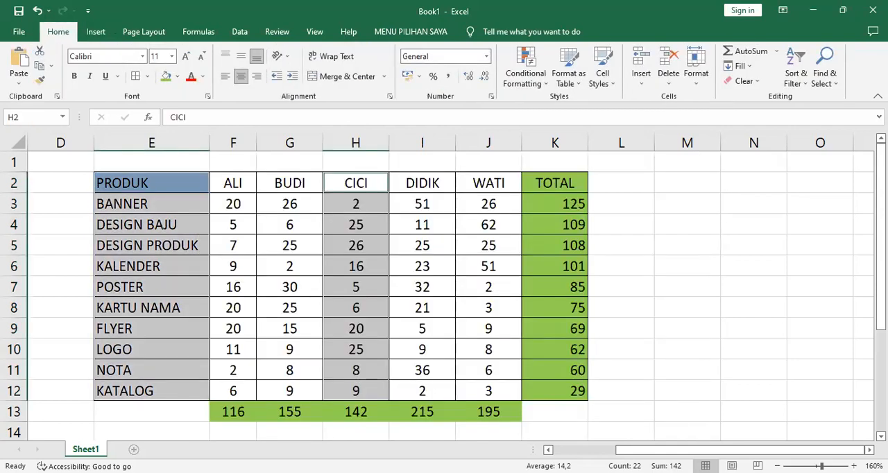
pyautogui.click(134, 450)
pyautogui.click(15, 59)
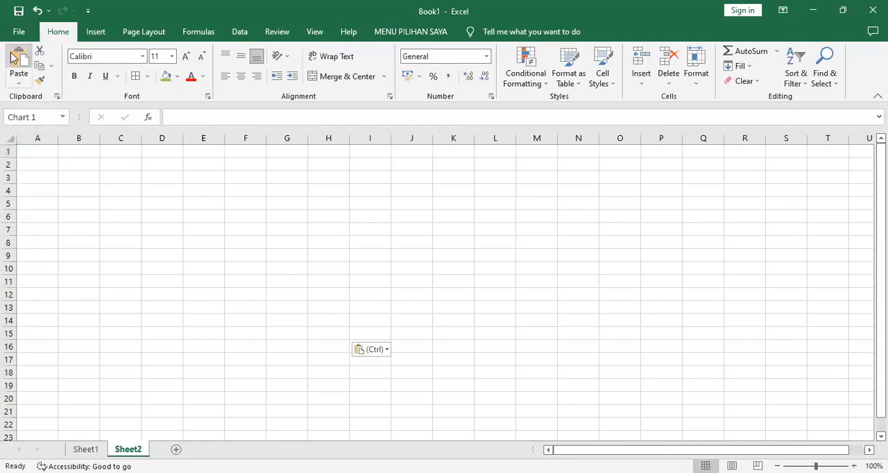
pyautogui.moveTo(328, 334); pyautogui.dragTo(487, 418)
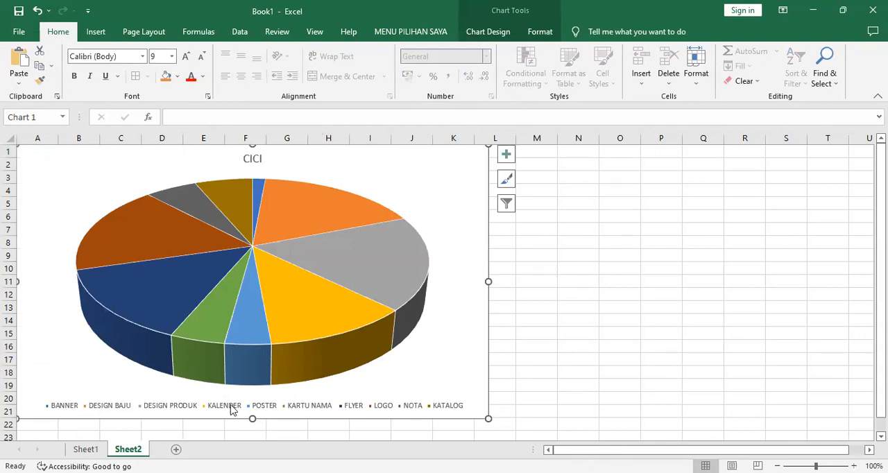
# Apply quick layout Layout 6 to the pie chart for a legend on the right and percentage data labels
pyautogui.click(382, 409)
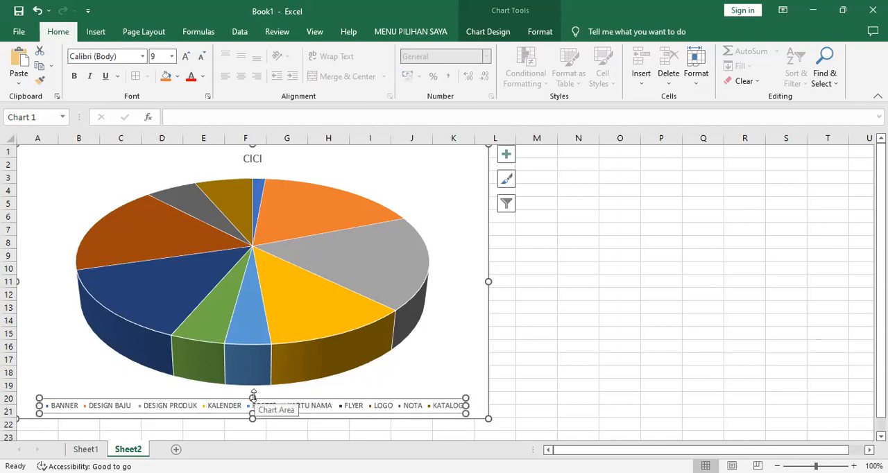
pyautogui.click(540, 32)
pyautogui.click(495, 32)
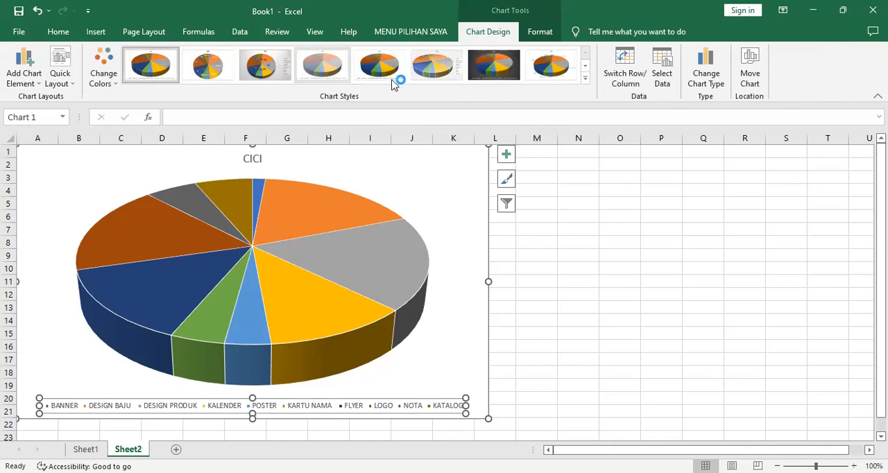
pyautogui.click(586, 80)
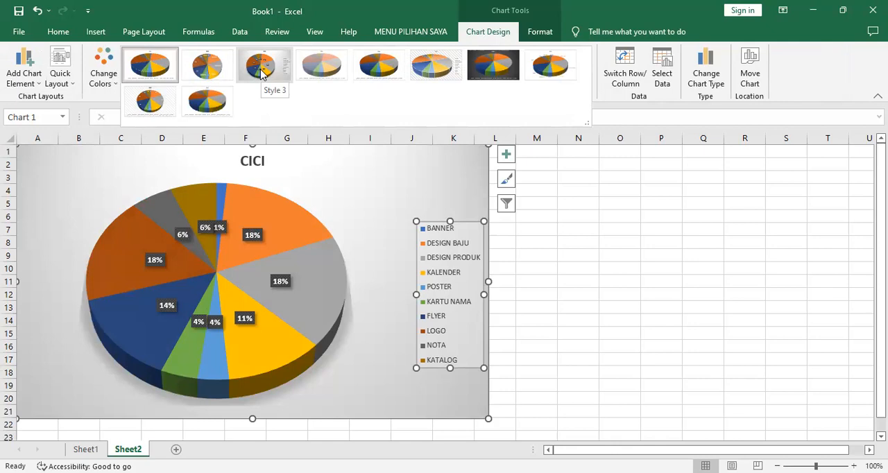
pyautogui.click(67, 87)
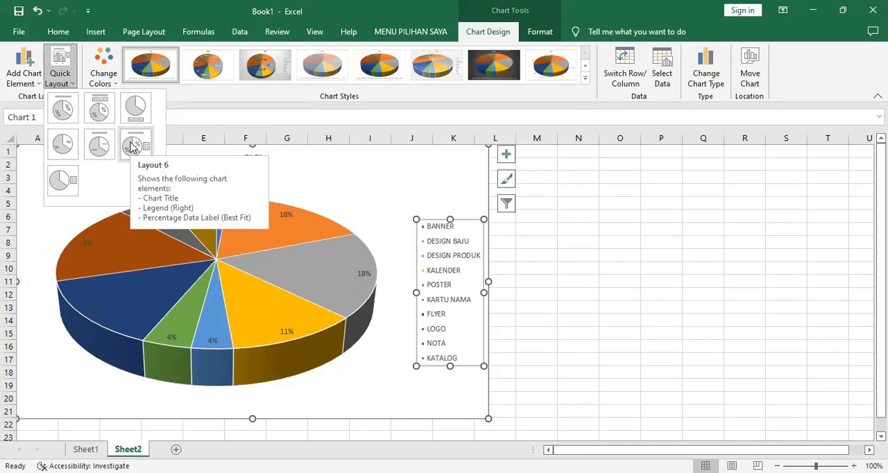
pyautogui.click(132, 147)
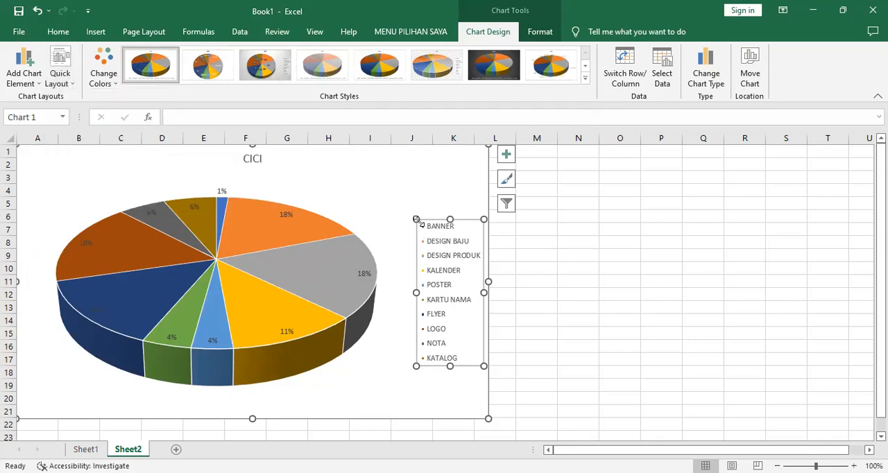
# Enlarge the chart's legend box up to about row 3 and out to column I
pyautogui.moveTo(416, 219); pyautogui.dragTo(370, 174)
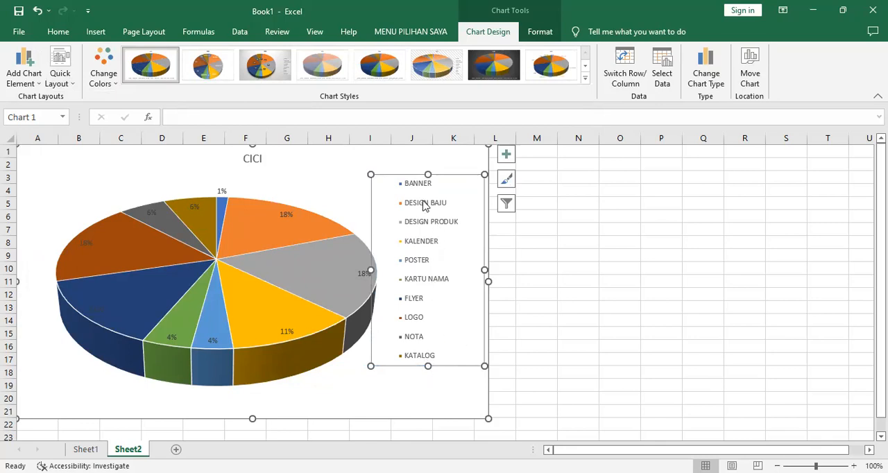
pyautogui.click(412, 187)
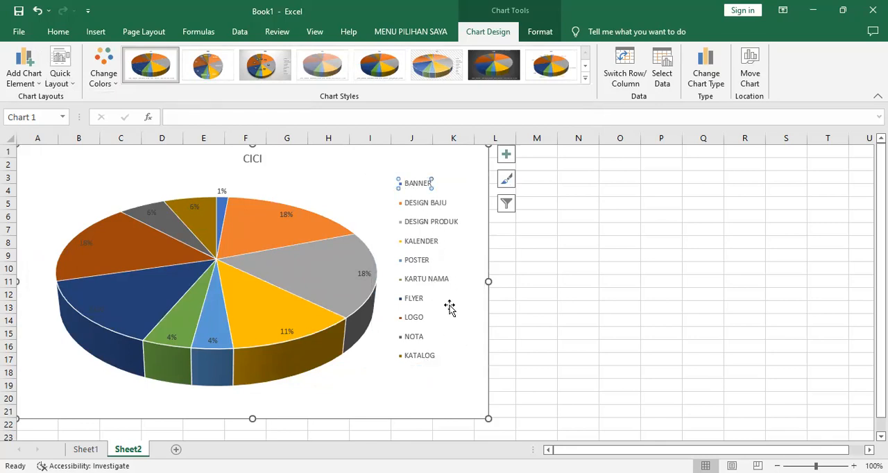
pyautogui.click(445, 361)
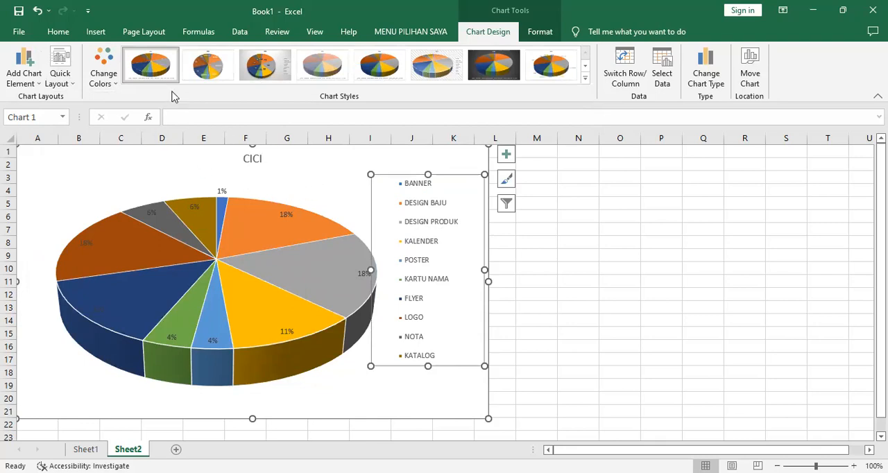
# Increase the legend's font size to 12 and widen the chart to about the end of column L
pyautogui.click(58, 33)
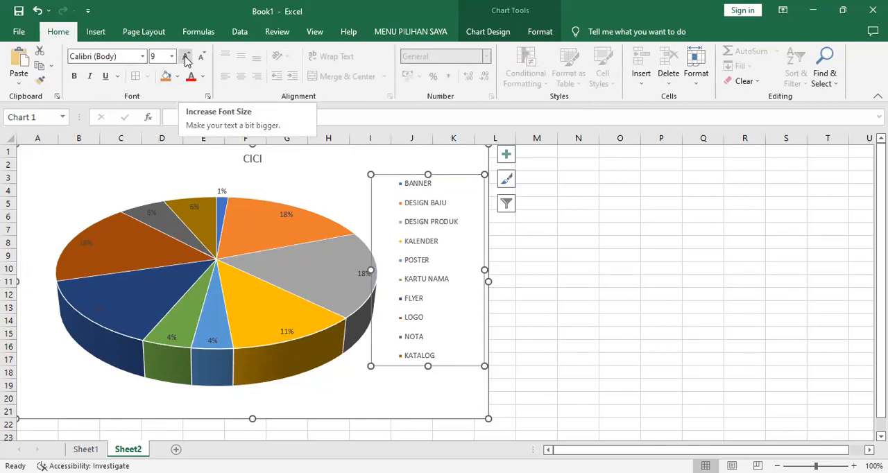
pyautogui.click(186, 57)
pyautogui.click(186, 57)
pyautogui.click(186, 57)
pyautogui.click(186, 59)
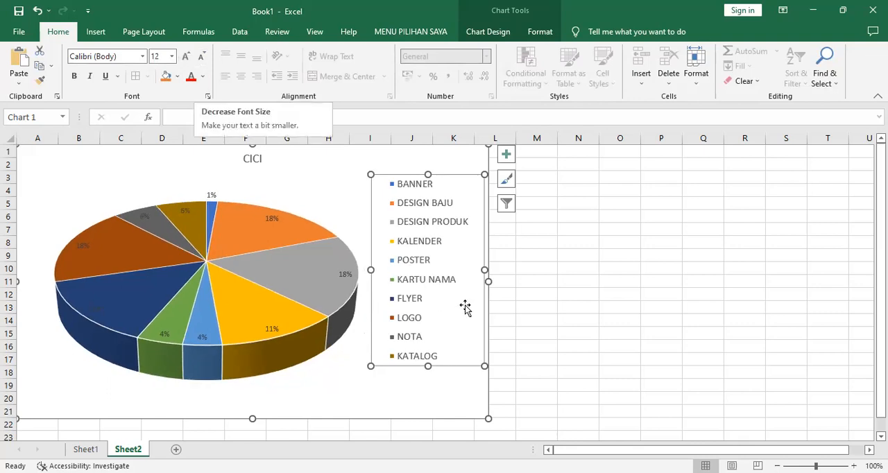
pyautogui.moveTo(488, 283); pyautogui.dragTo(514, 292)
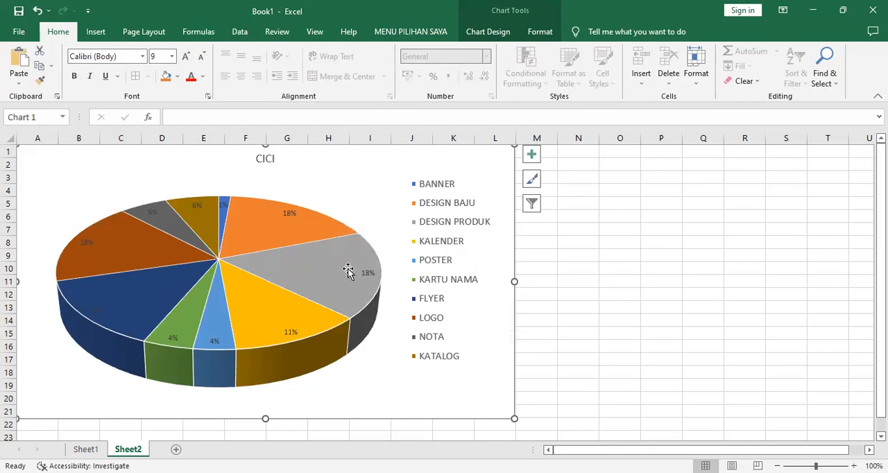
# Extend the chart title with "HASIL PRODUK DARI" before the person's name and "BULAN SEPTEMBER 2023" after it
pyautogui.click(266, 160)
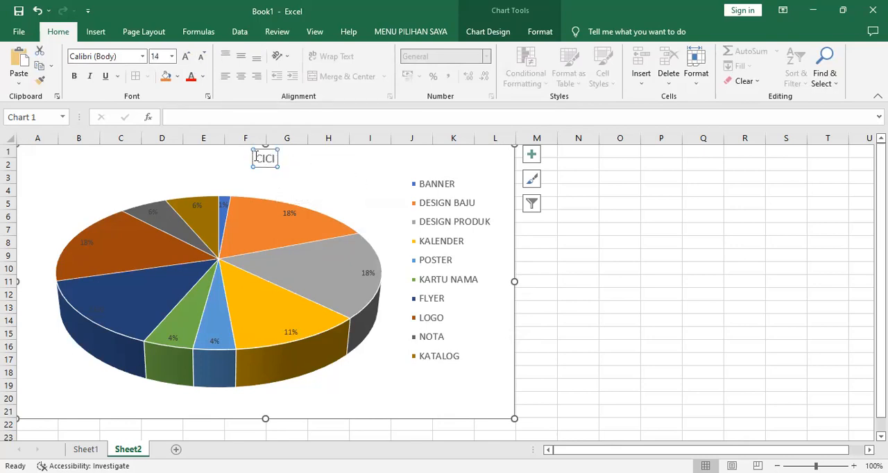
pyautogui.click(258, 159)
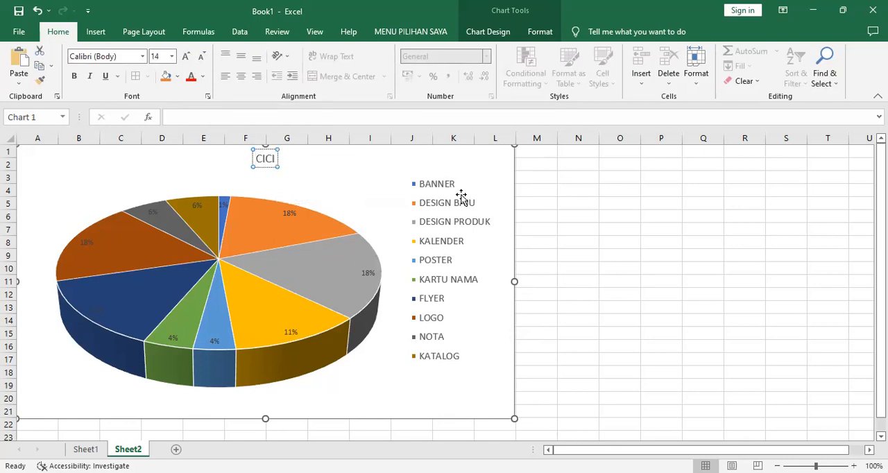
pyautogui.write('HASIL PRODUK DARI')
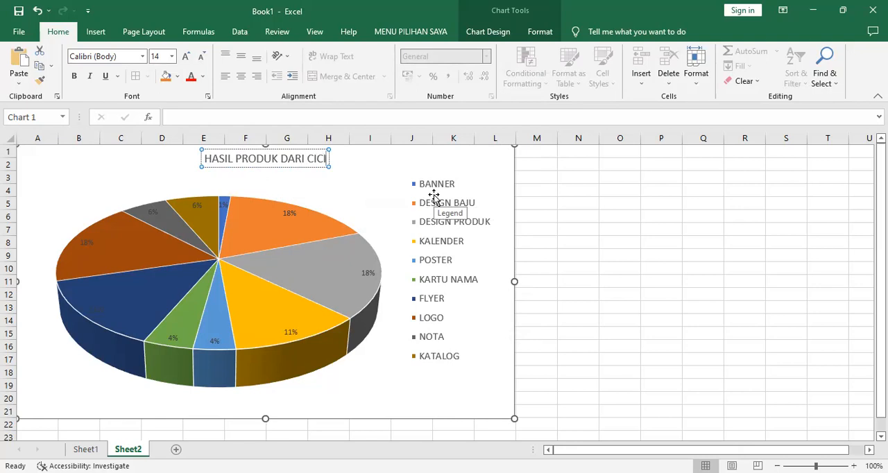
pyautogui.write('BU')
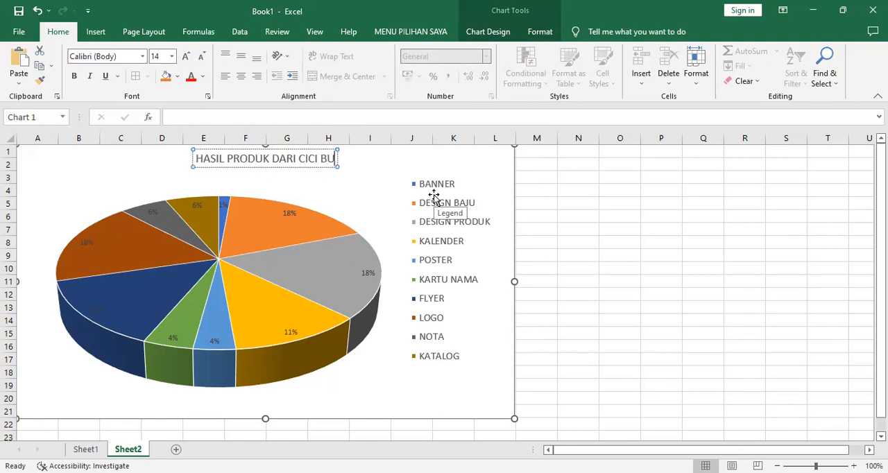
pyautogui.write('LAN SEPTEMB')
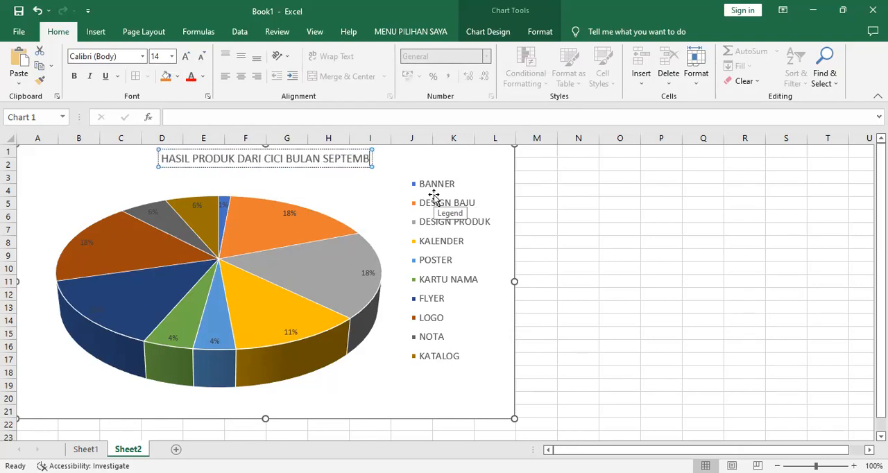
pyautogui.write('ER 2023')
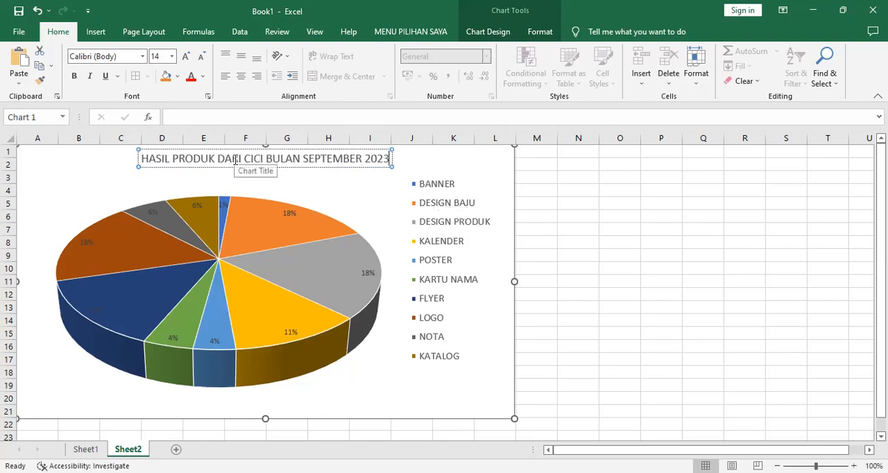
pyautogui.click(185, 55)
pyautogui.click(185, 56)
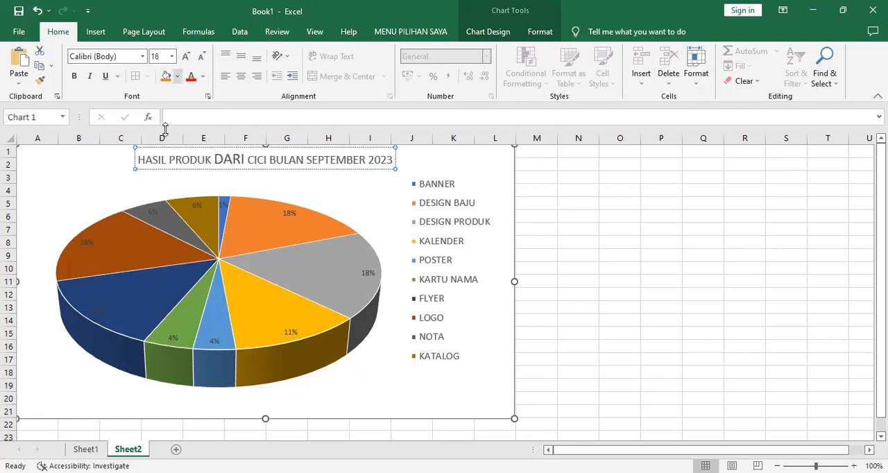
pyautogui.click(185, 55)
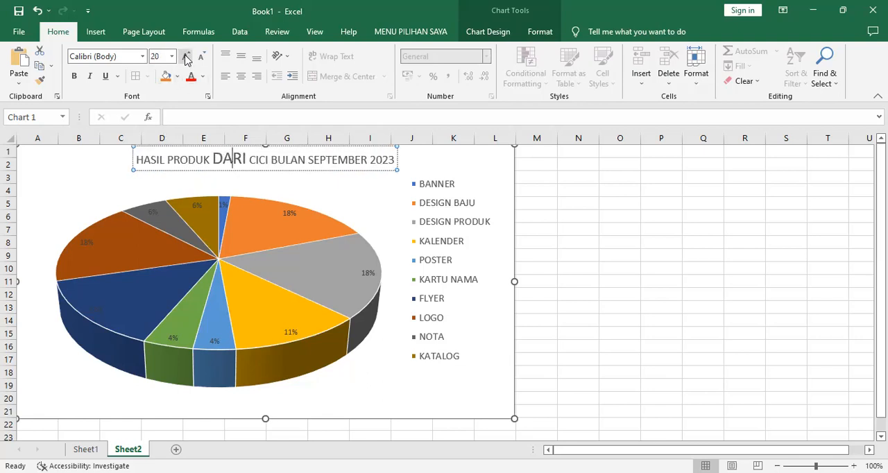
pyautogui.click(42, 12)
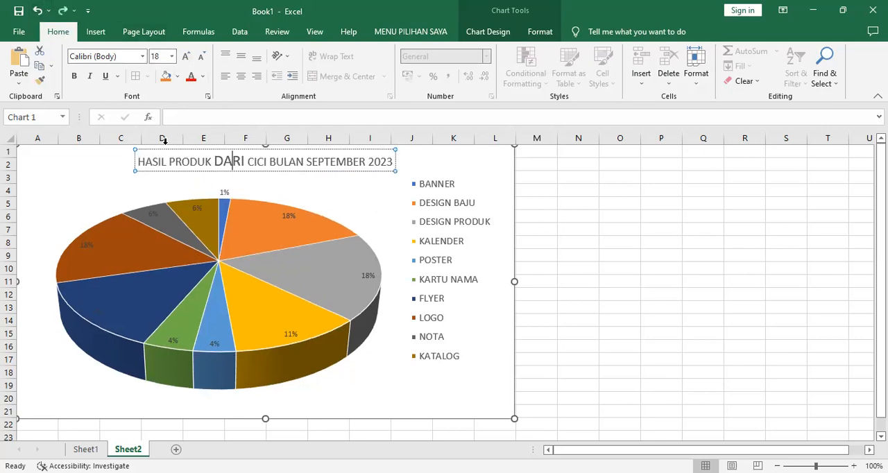
# Set the entire chart title to font size 16 and make it bold
pyautogui.tripleClick(209, 162)
pyautogui.click(186, 55)
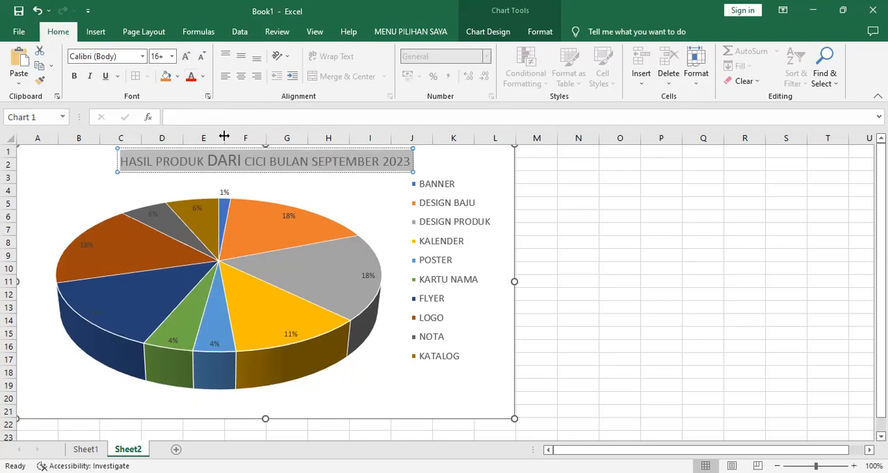
pyautogui.click(172, 55)
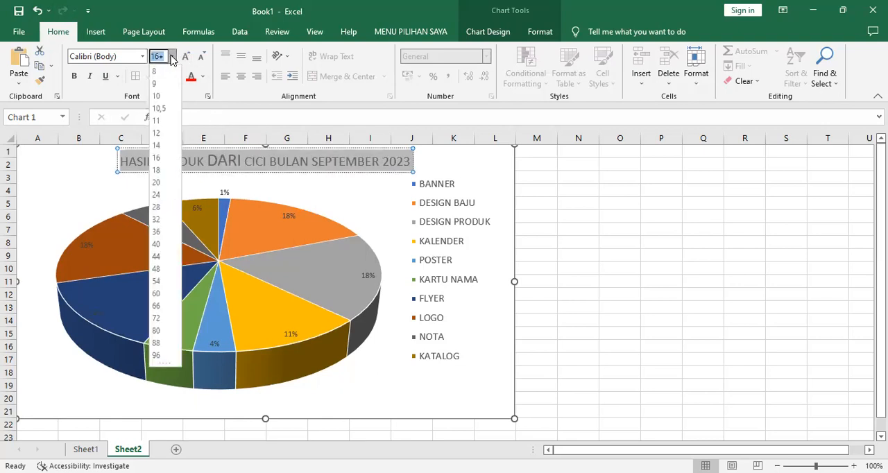
pyautogui.click(155, 158)
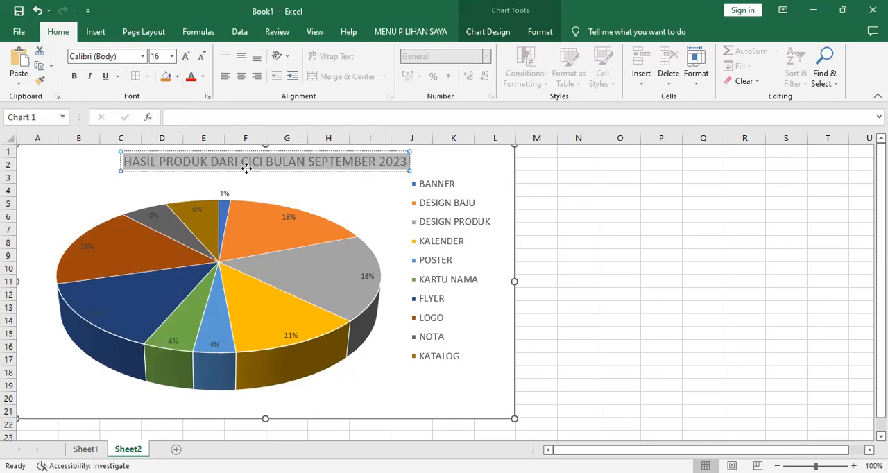
pyautogui.click(74, 76)
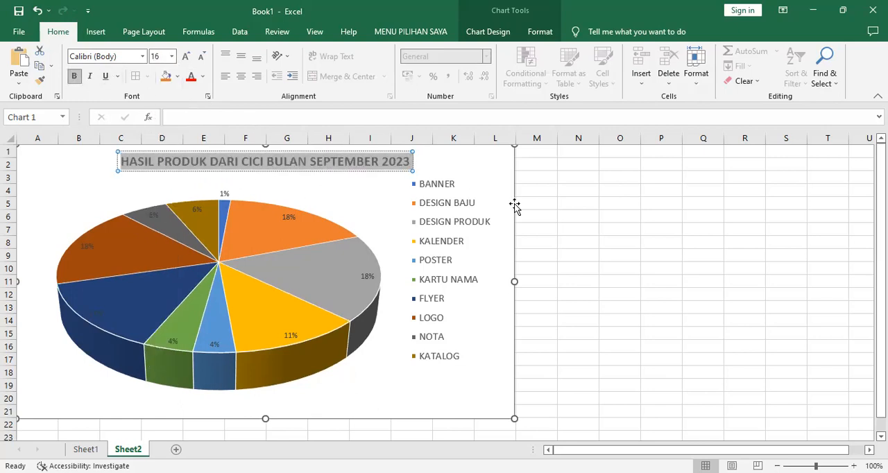
pyautogui.click(605, 214)
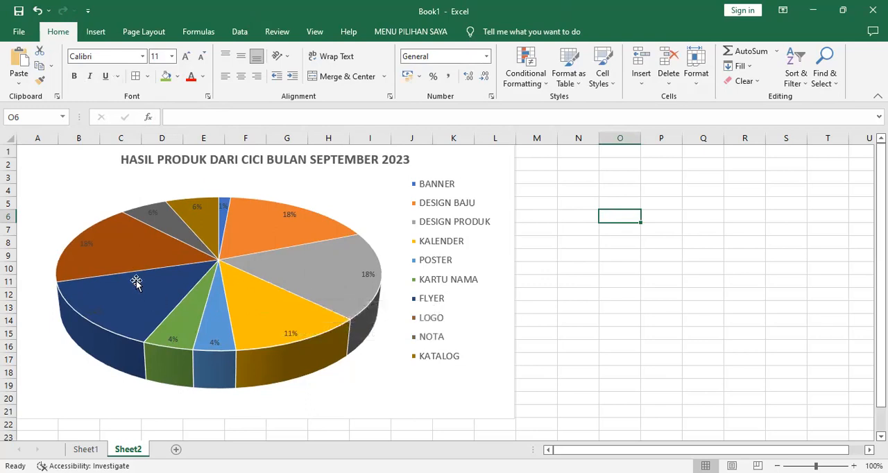
# Pull the FLYER, LOGO and DESIGN PRODUK slices outward from the centre of the pie
pyautogui.click(329, 281)
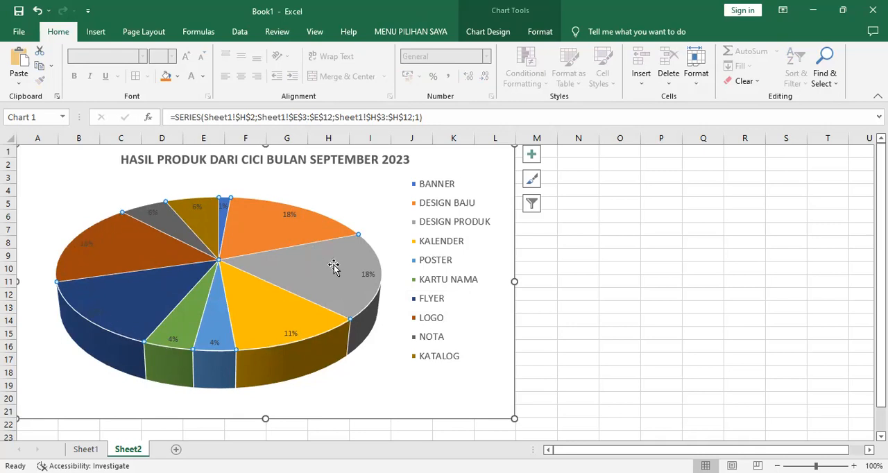
pyautogui.click(109, 302)
pyautogui.moveTo(109, 301); pyautogui.dragTo(112, 323)
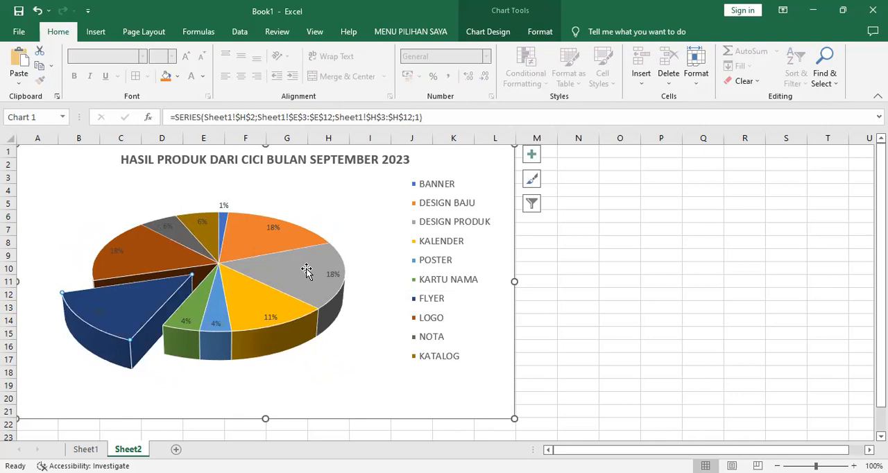
pyautogui.click(139, 259)
pyautogui.moveTo(139, 258); pyautogui.dragTo(113, 251)
pyautogui.click(302, 273)
pyautogui.moveTo(301, 273); pyautogui.dragTo(341, 275)
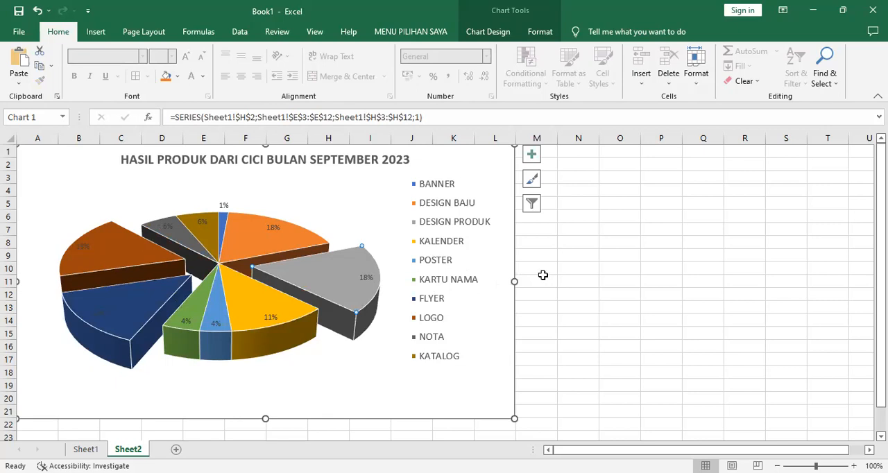
pyautogui.click(85, 449)
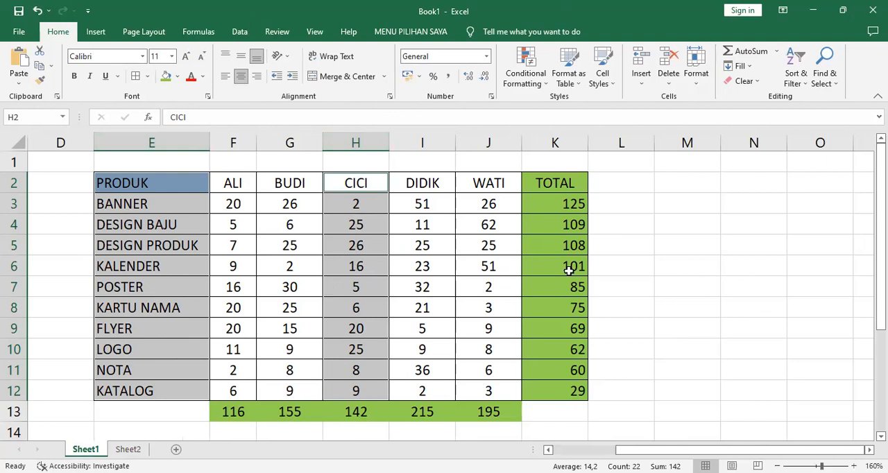
pyautogui.click(647, 278)
pyautogui.hotkey('ctrl', 'pagedown')
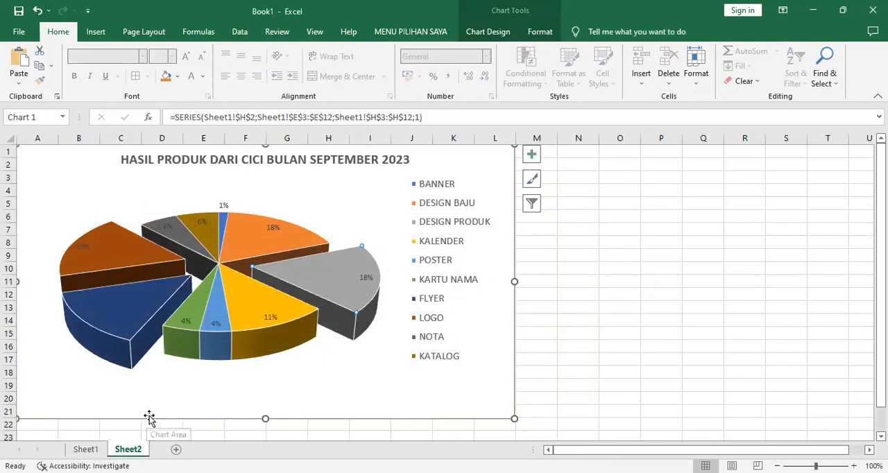
# Fill the LOGO slice of the pie with the theme colour Gold, Accent 4, Lighter 40%
pyautogui.moveTo(141, 303)
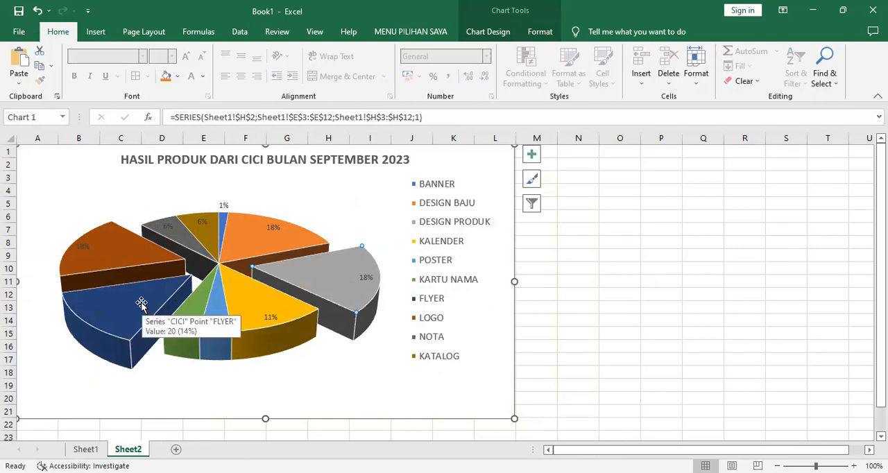
pyautogui.moveTo(69, 271)
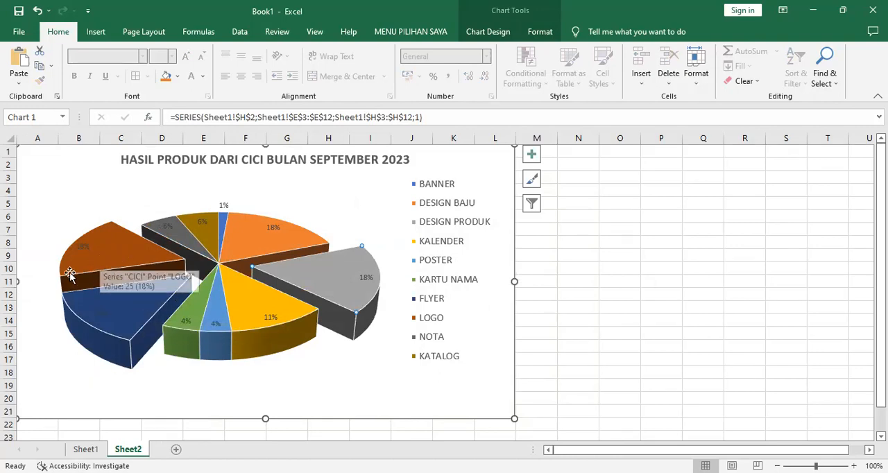
pyautogui.click(127, 254)
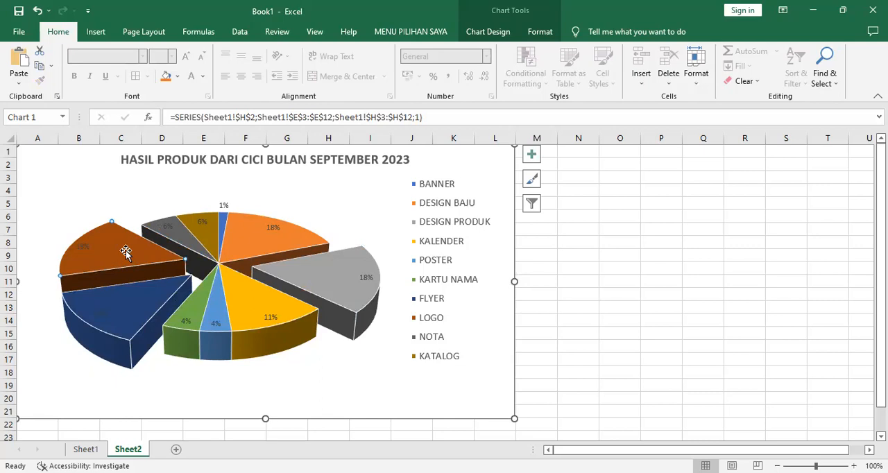
pyautogui.rightClick(127, 252)
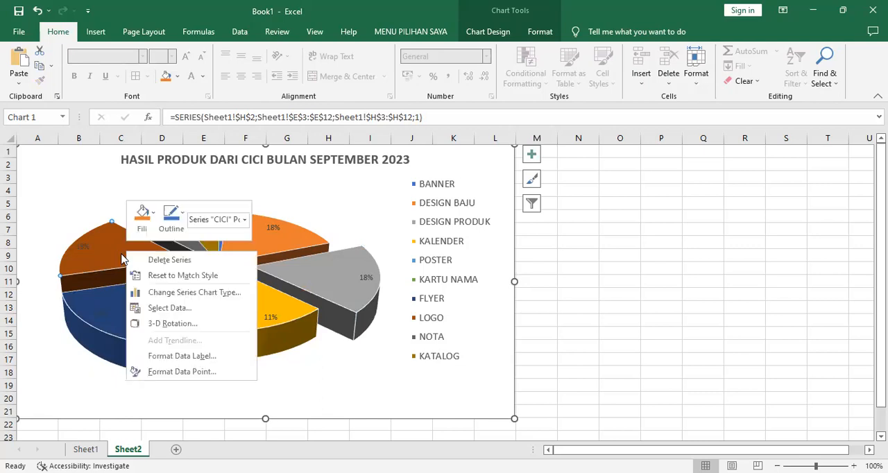
pyautogui.click(154, 220)
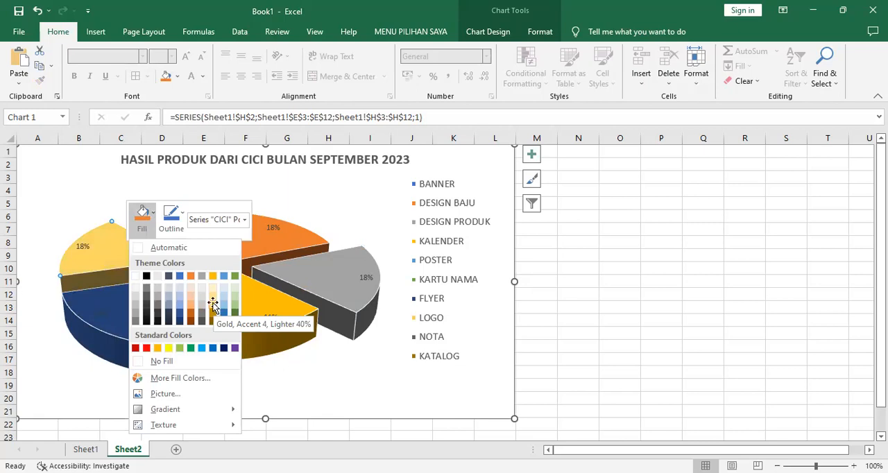
pyautogui.click(213, 304)
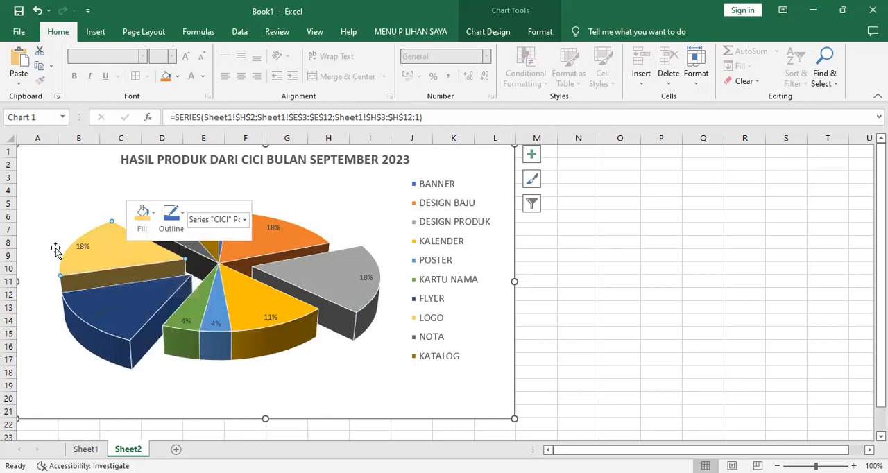
pyautogui.click(192, 391)
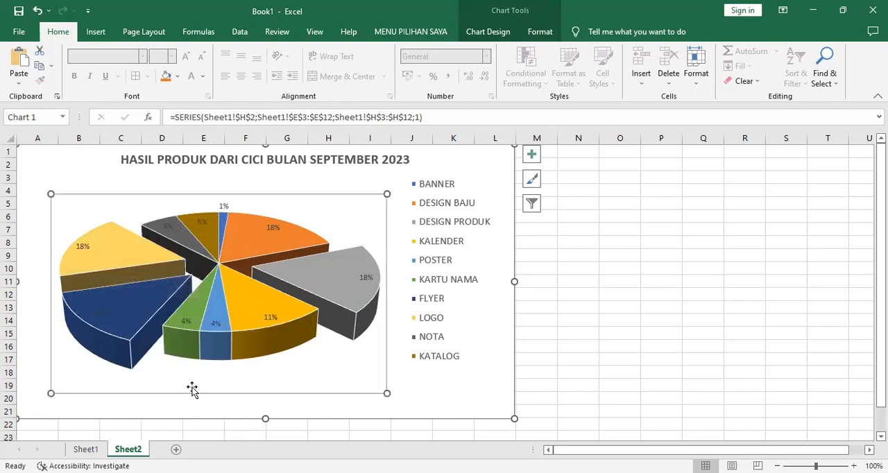
# Fill only the FLYER slice of the pie with the standard colour Green
pyautogui.click(105, 307)
pyautogui.click(142, 305)
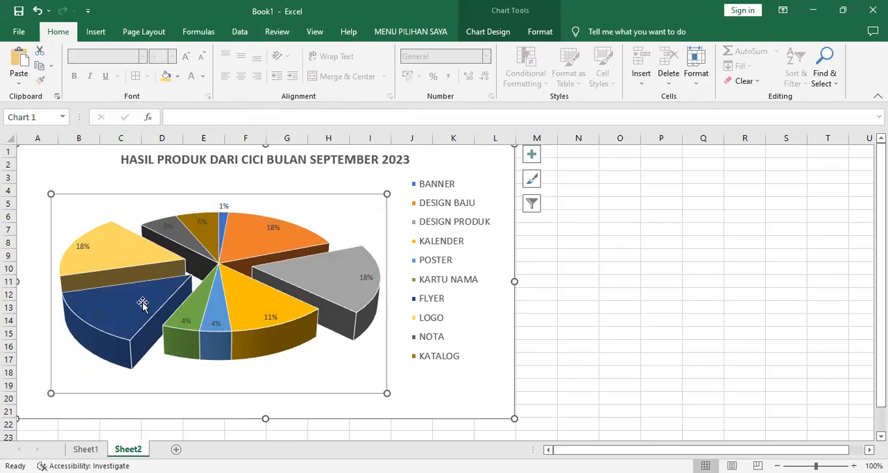
pyautogui.rightClick(141, 307)
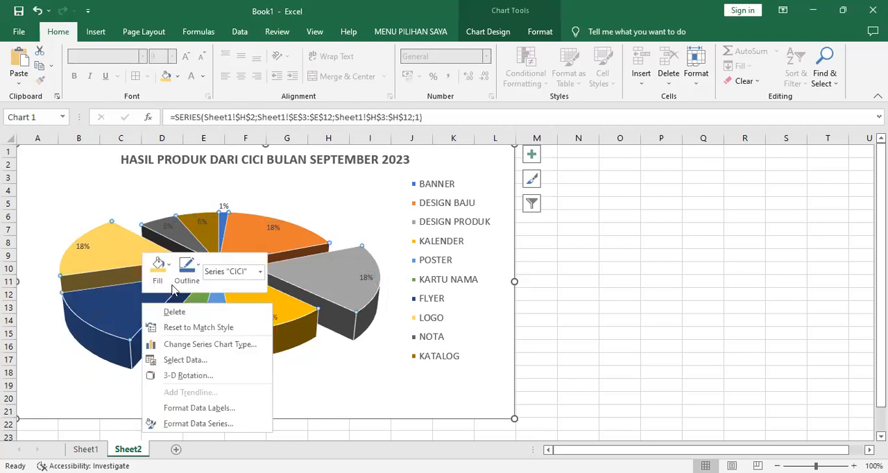
pyautogui.click(172, 270)
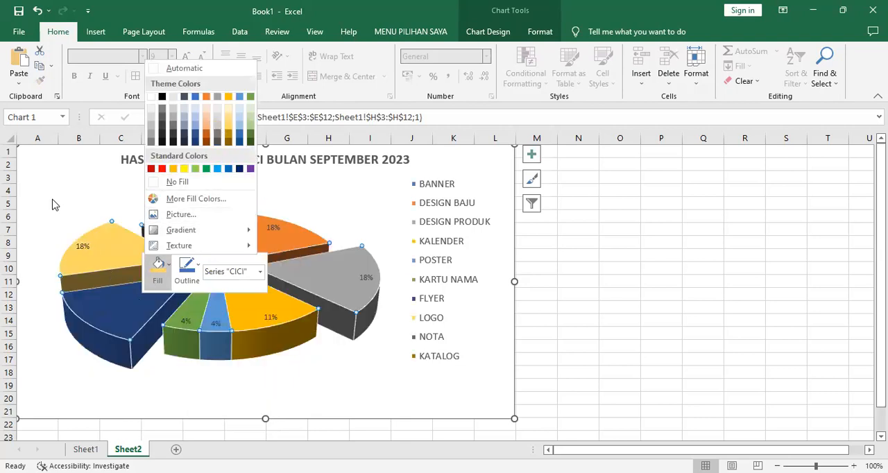
pyautogui.click(98, 299)
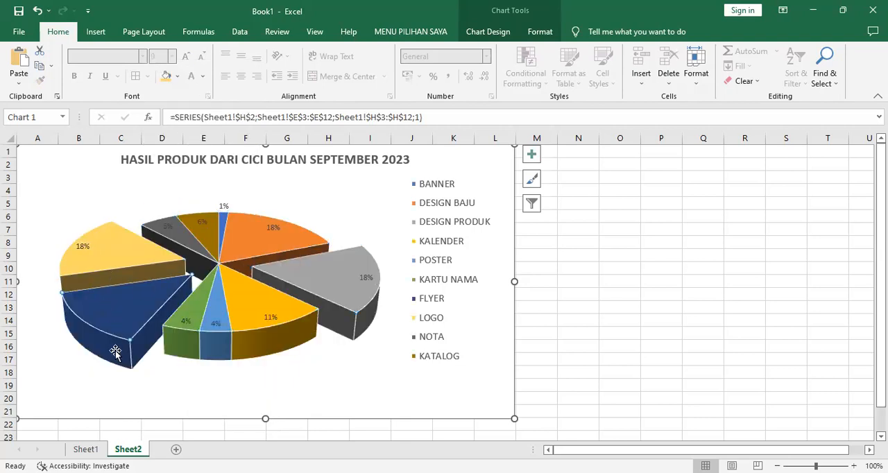
pyautogui.rightClick(137, 313)
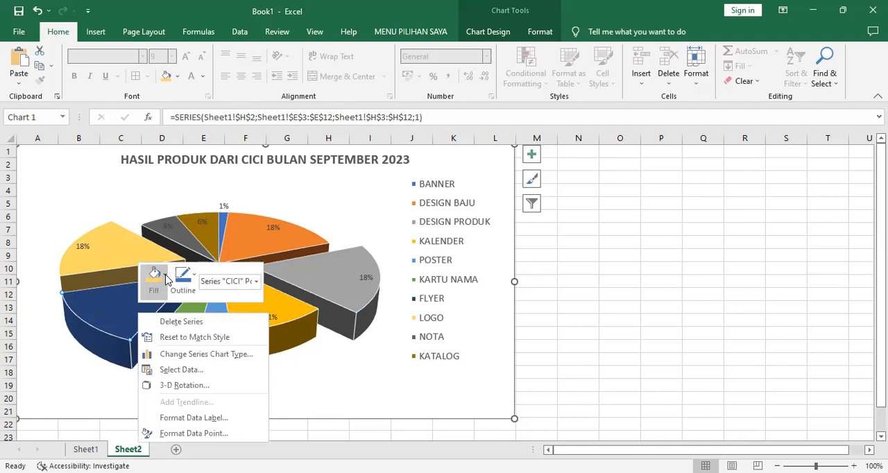
pyautogui.click(165, 276)
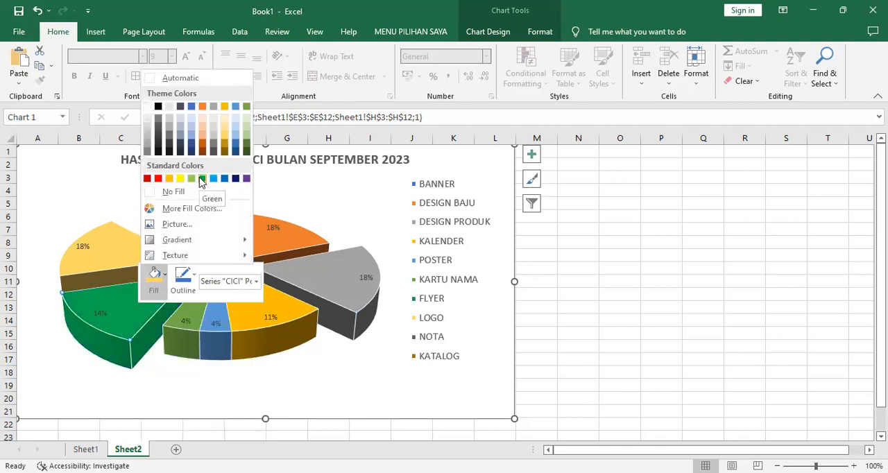
pyautogui.click(203, 180)
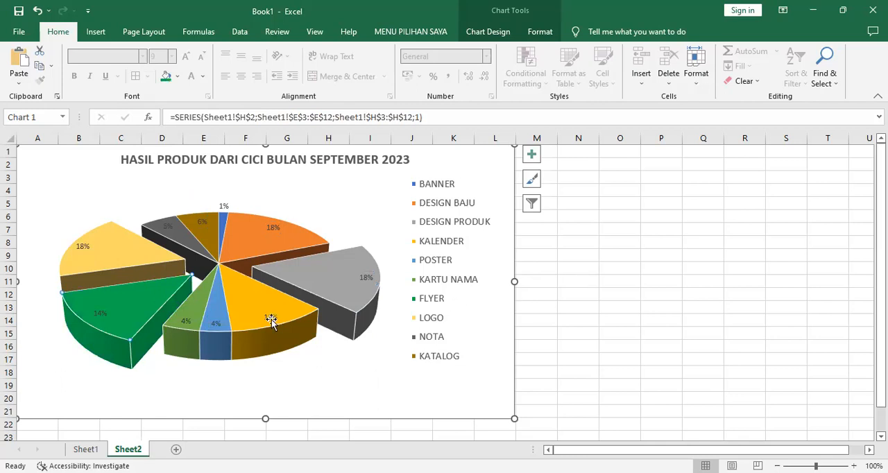
# Start a picture fill from a file for the FLYER slice and open the FILE LATIHAN PHOTOSHOP folder on drive D
pyautogui.moveTo(146, 314)
pyautogui.rightClick(164, 303)
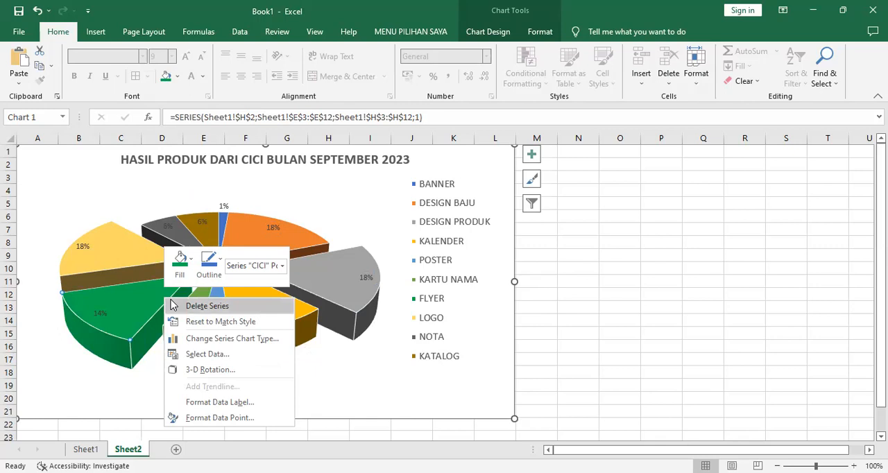
pyautogui.click(193, 259)
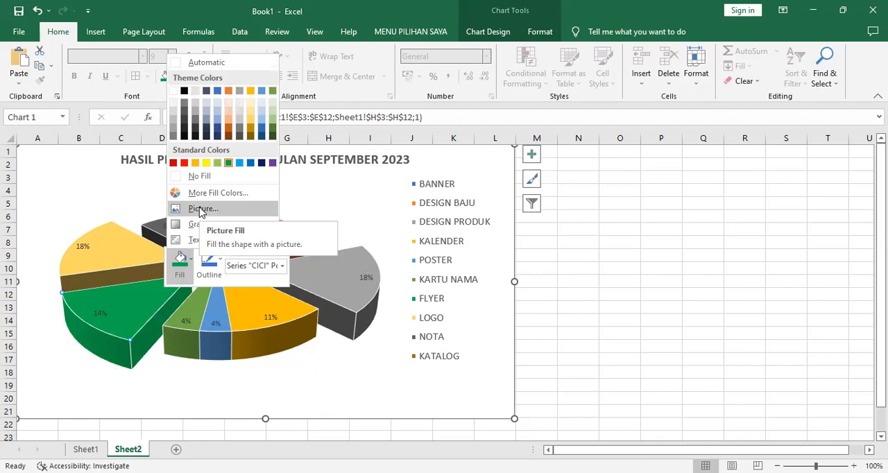
pyautogui.click(202, 210)
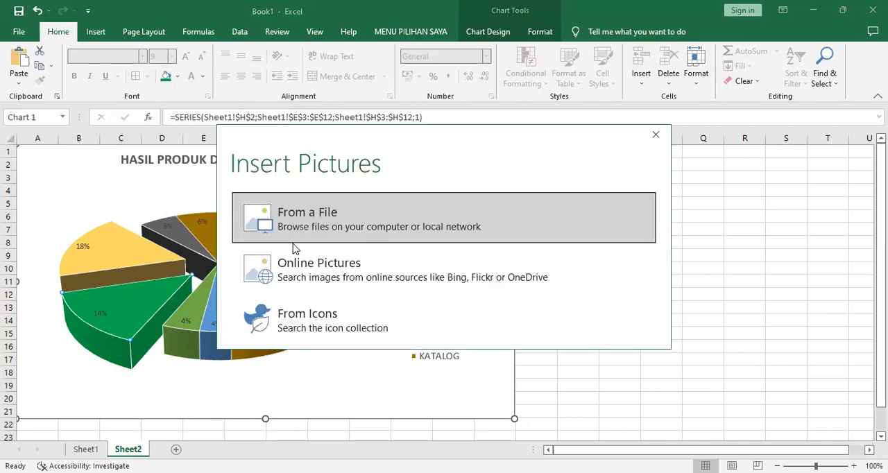
pyautogui.click(311, 214)
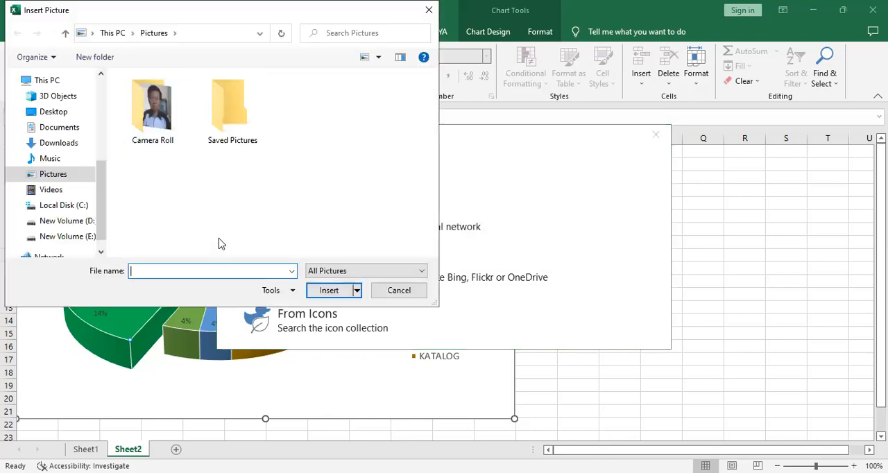
pyautogui.click(87, 221)
pyautogui.click(150, 204)
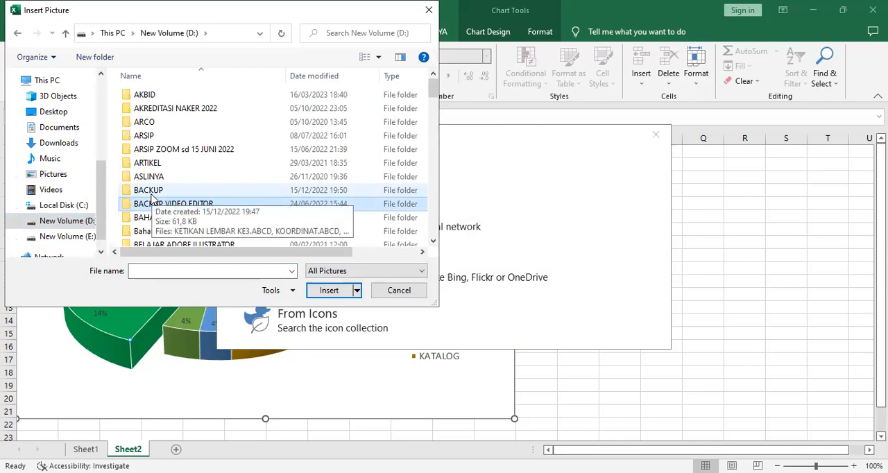
pyautogui.press('f')
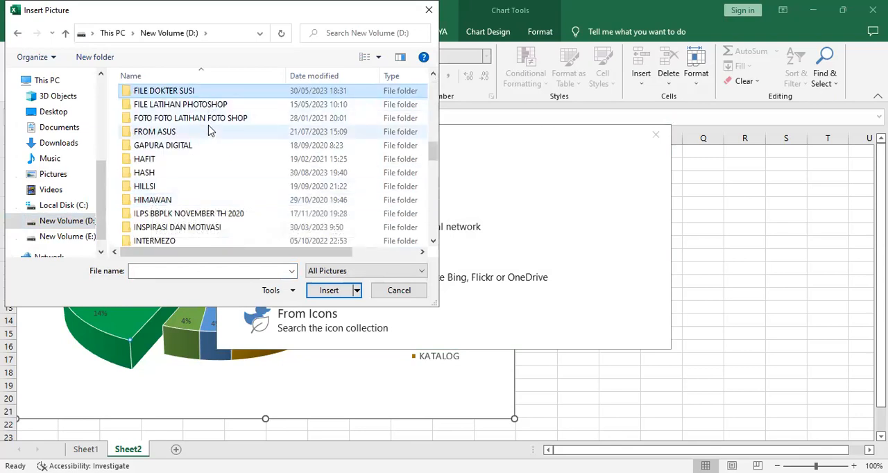
pyautogui.doubleClick(223, 105)
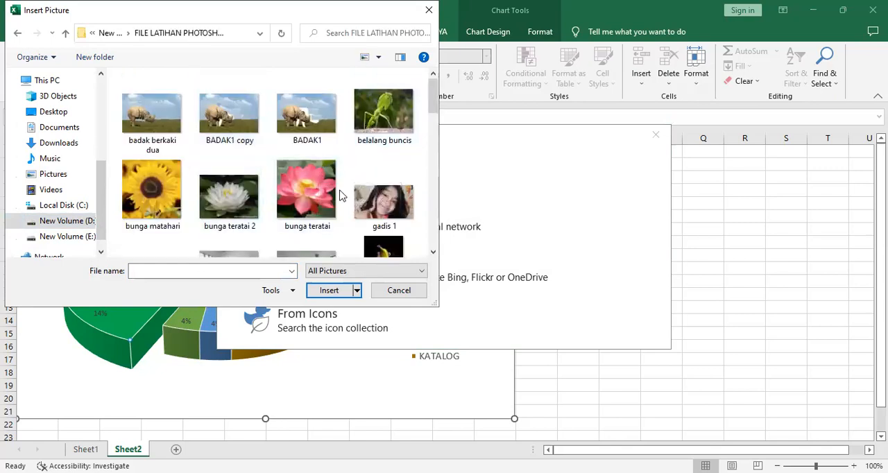
# Insert the "bunga teratai" picture as the fill of the FLYER slice
pyautogui.scroll(-2, 316, 186)
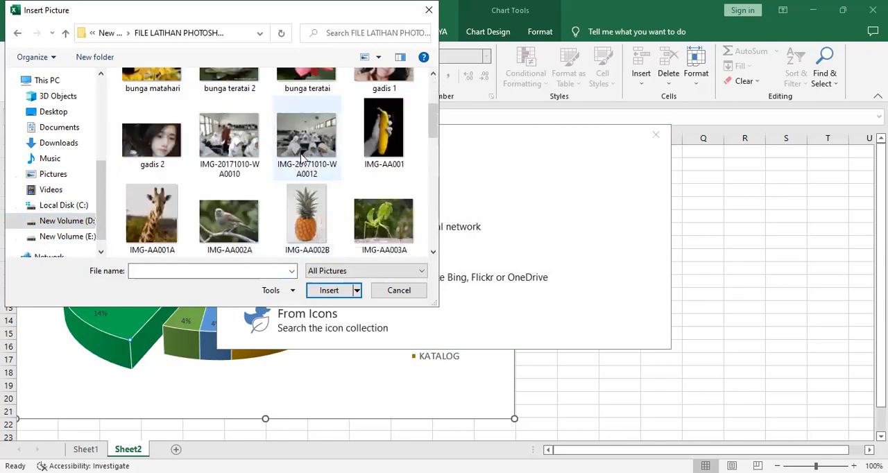
pyautogui.scroll(2, 298, 177)
pyautogui.click(293, 177)
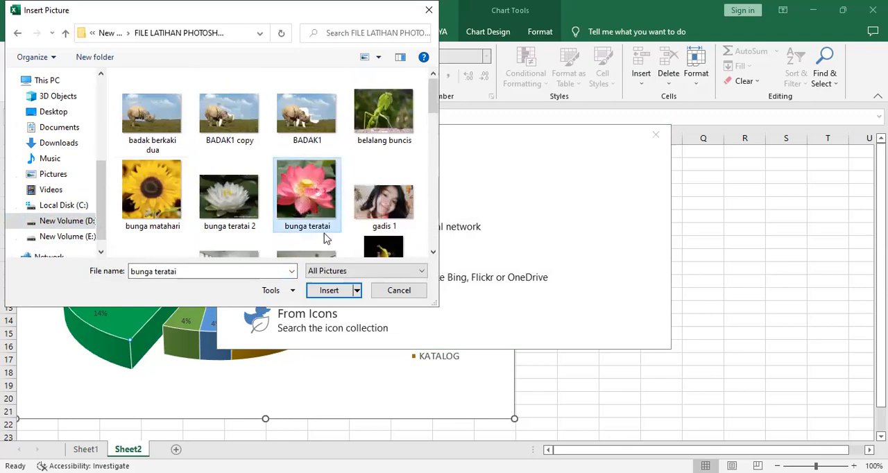
pyautogui.click(329, 294)
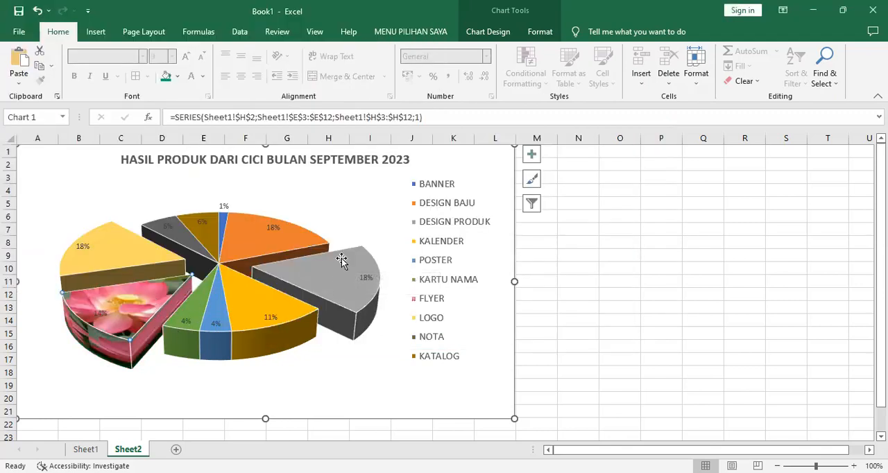
pyautogui.click(339, 278)
pyautogui.moveTo(338, 282)
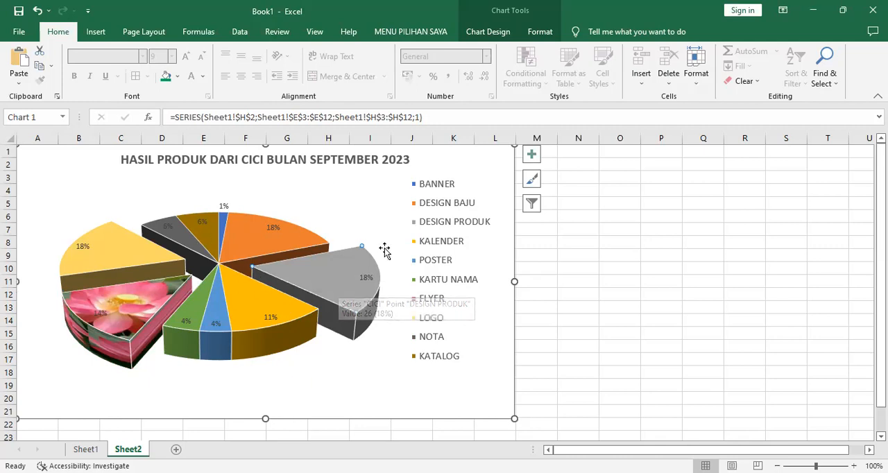
pyautogui.click(86, 450)
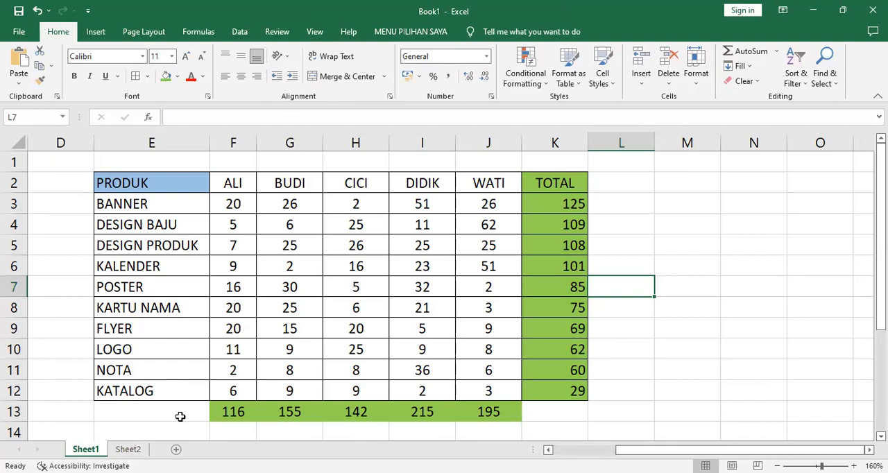
pyautogui.hotkey('ctrl', 'pagedown')
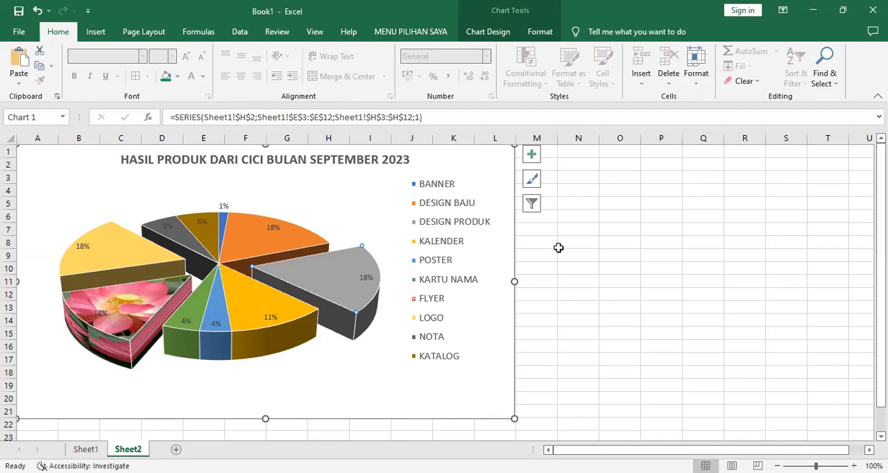
pyautogui.click(621, 231)
# Insert a 3-D pie chart on Sheet1 from the header cells E2:J2 and the FLYER row E9:J9
pyautogui.click(86, 450)
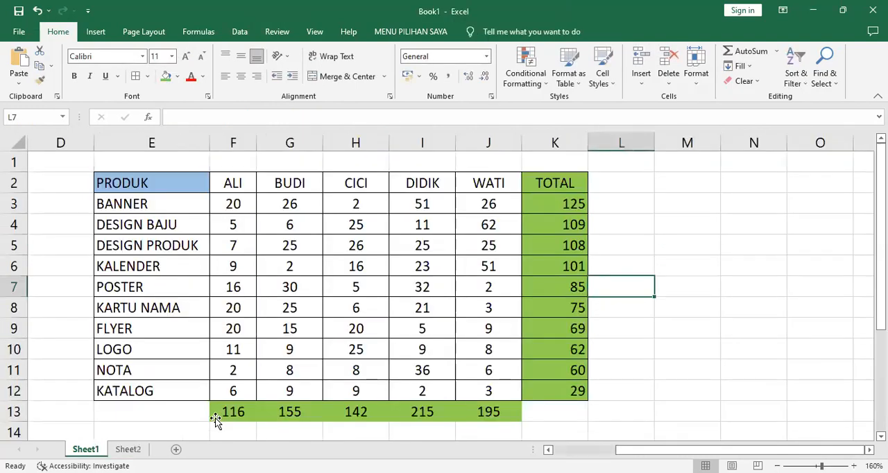
pyautogui.click(150, 186)
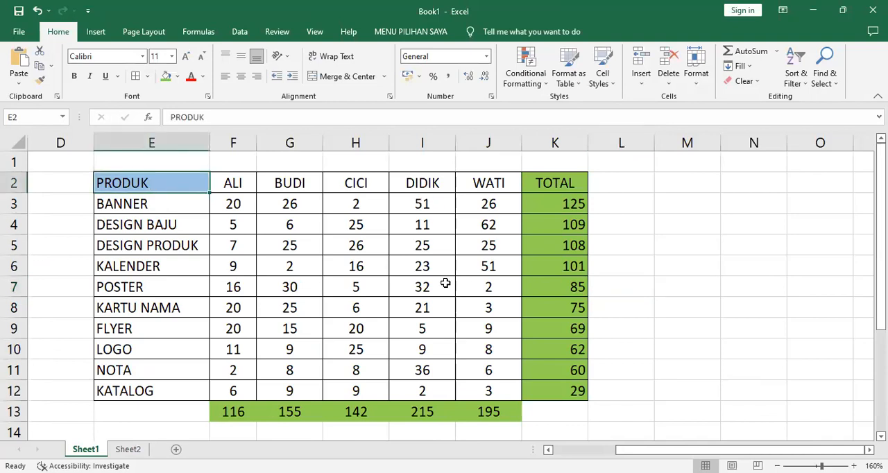
pyautogui.keyDown('shift'); pyautogui.click(498, 183); pyautogui.keyUp('shift')
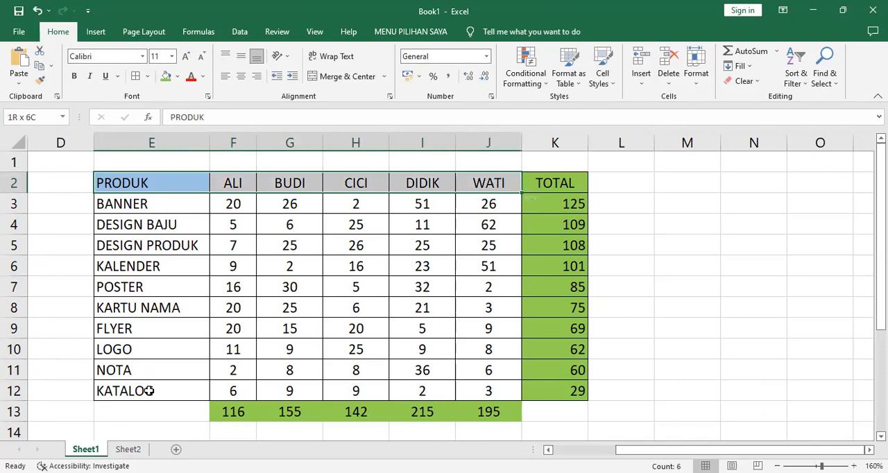
pyautogui.moveTo(132, 333); pyautogui.dragTo(489, 328)
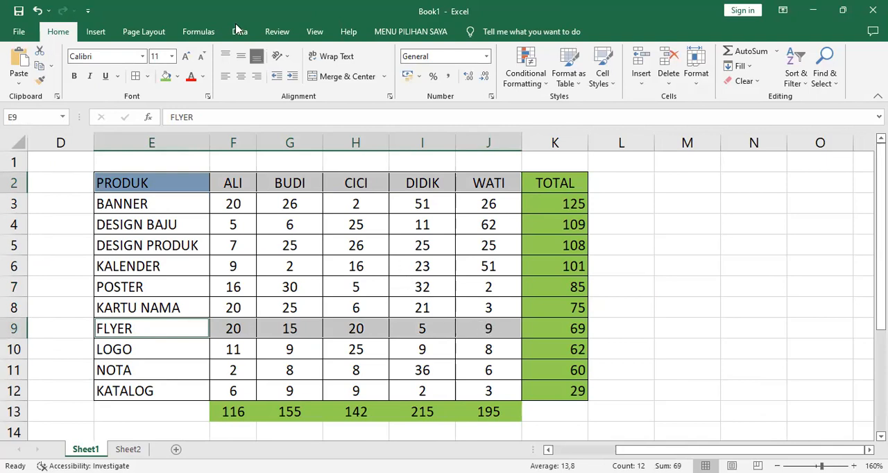
pyautogui.click(97, 32)
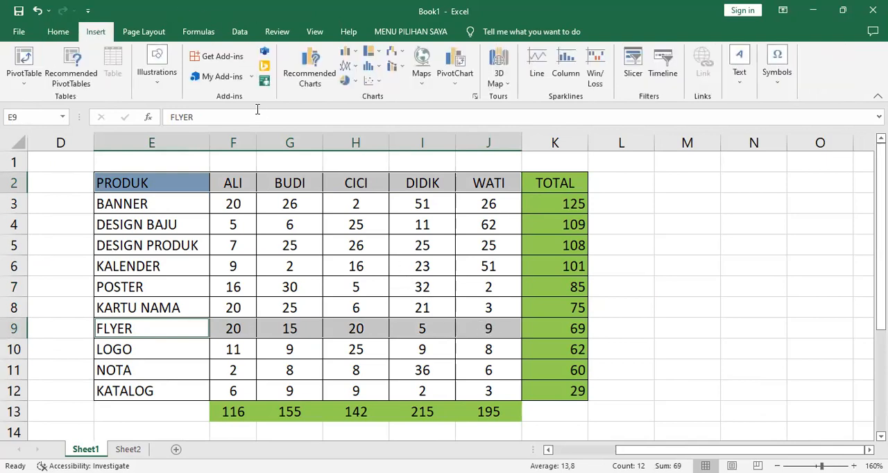
pyautogui.click(351, 82)
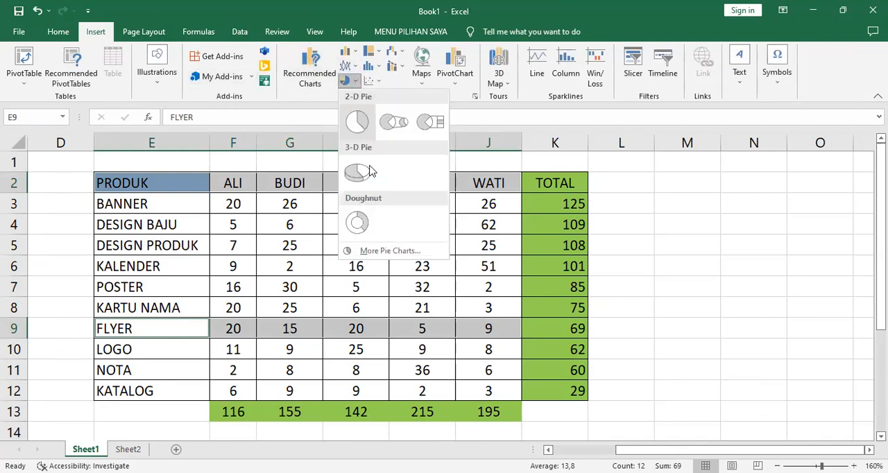
pyautogui.click(367, 172)
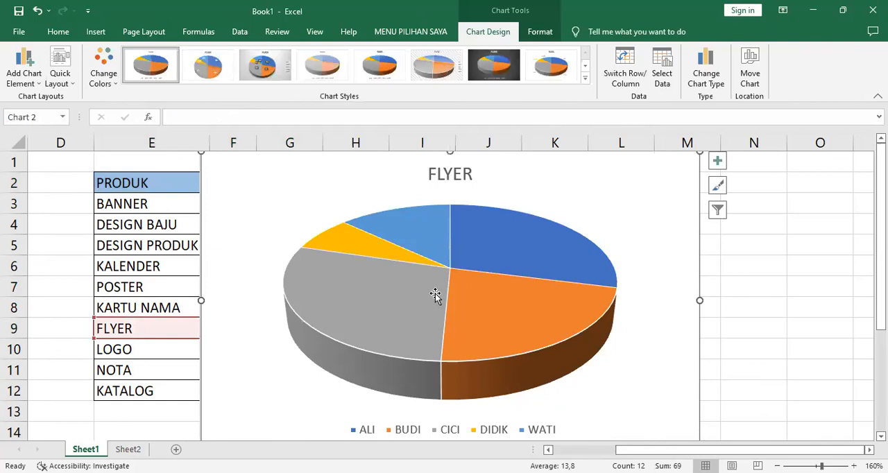
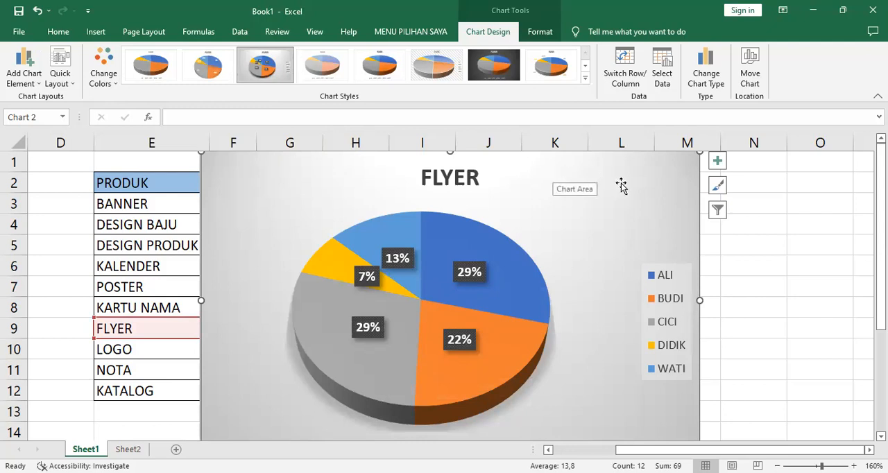
pyautogui.click(243, 235)
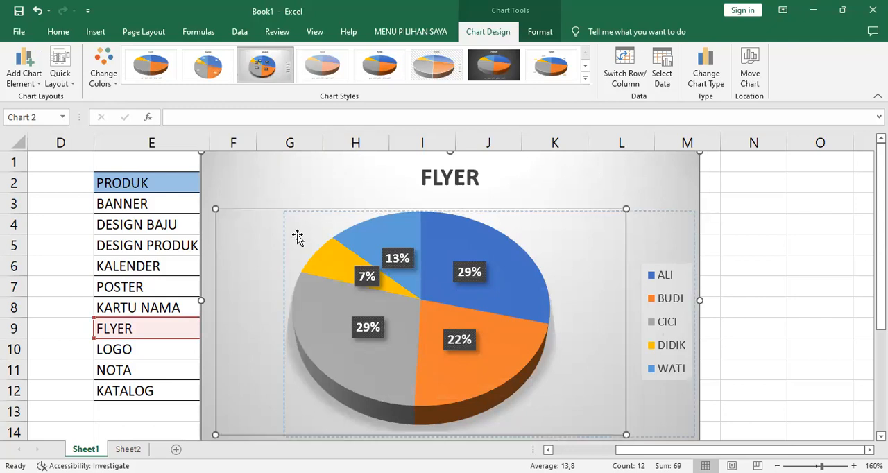
pyautogui.moveTo(297, 238); pyautogui.dragTo(297, 237)
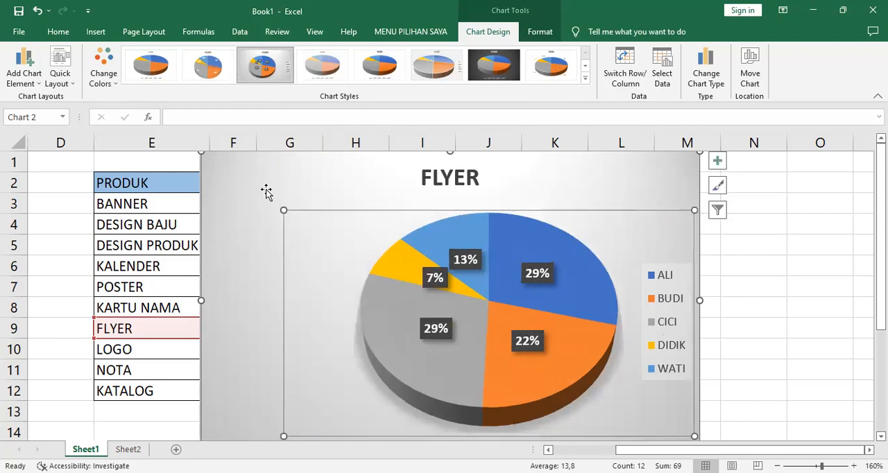
pyautogui.click(38, 11)
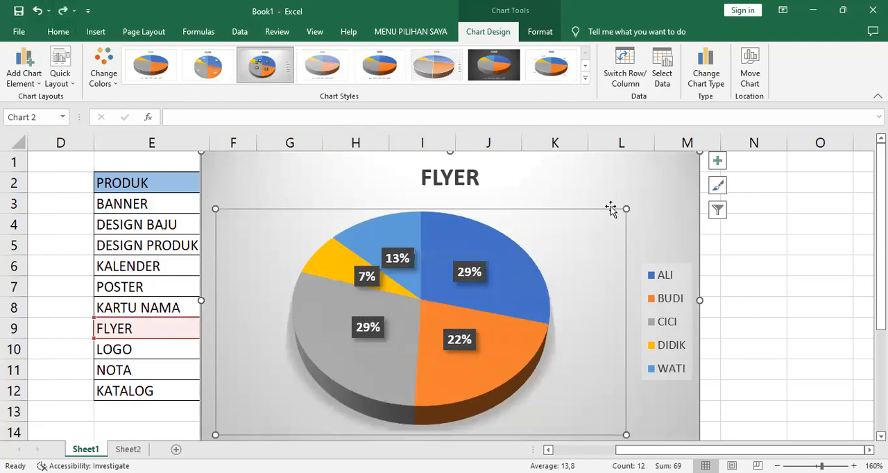
# Move the FLYER chart down below the FLYER row and set the quantity in cell F9 to 25
pyautogui.moveTo(676, 178); pyautogui.dragTo(713, 195)
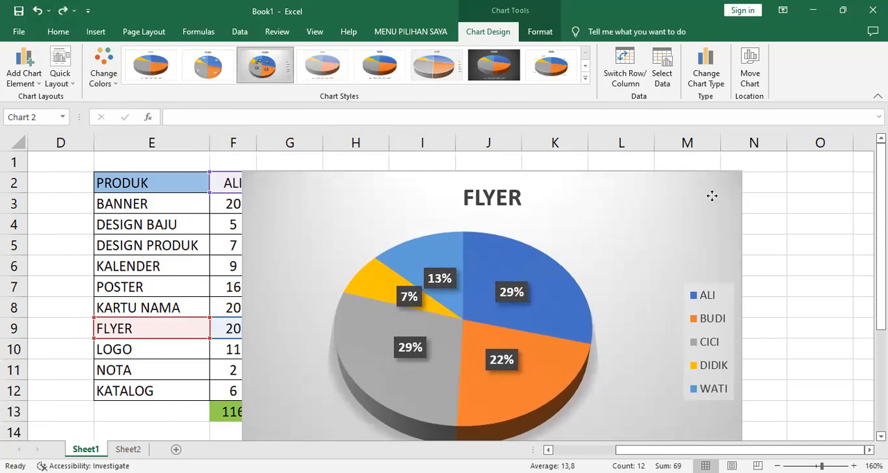
pyautogui.moveTo(712, 196); pyautogui.dragTo(706, 374)
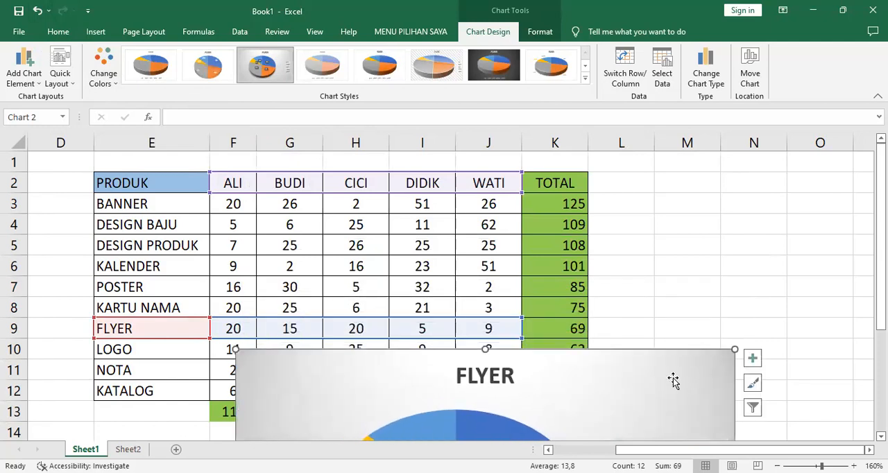
pyautogui.click(237, 331)
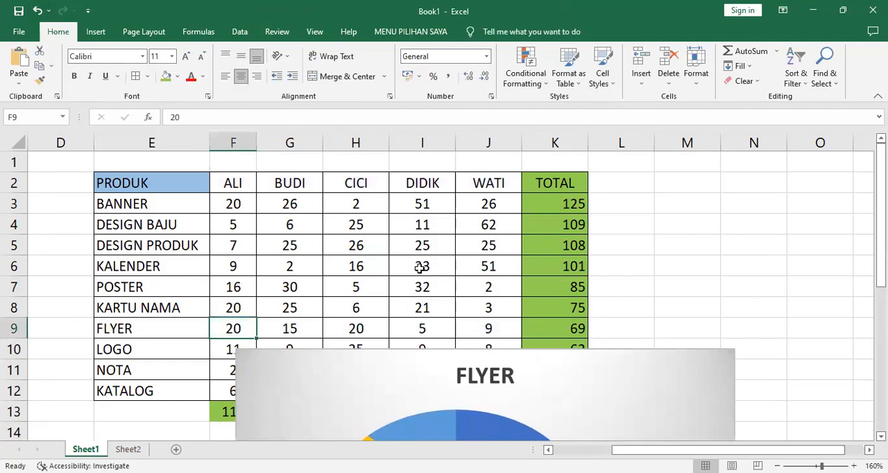
pyautogui.write('25')
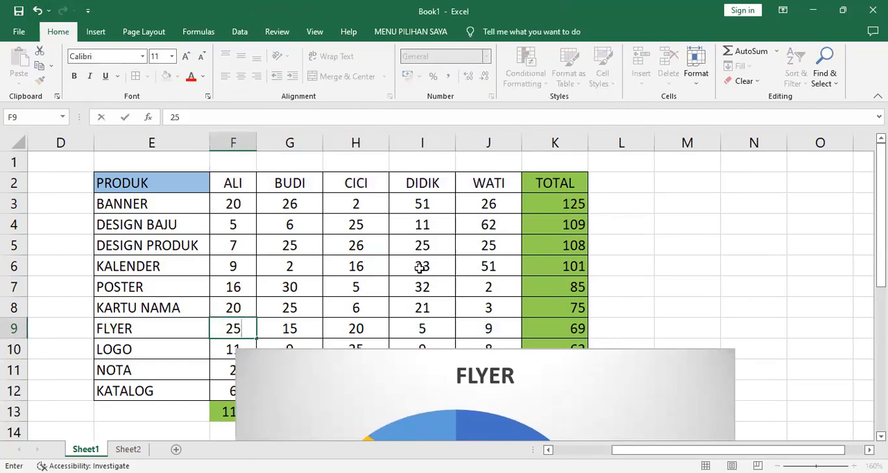
pyautogui.press('Return')
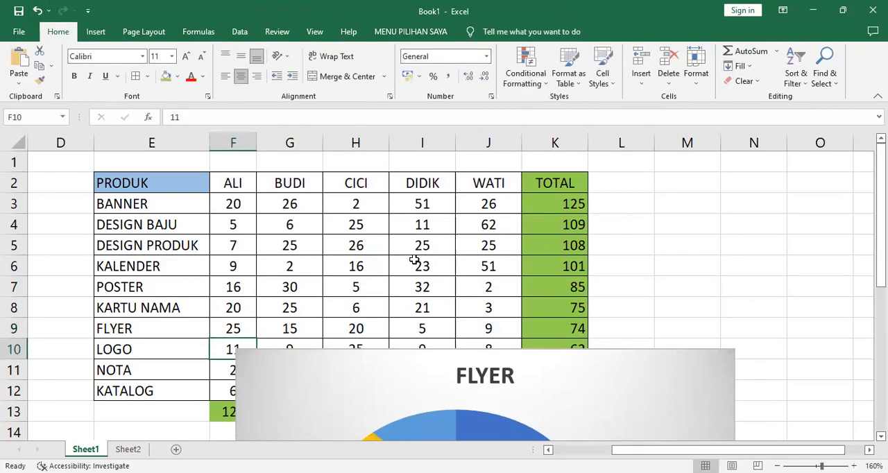
# Cut the FLYER chart from Sheet1, paste it into a new worksheet and enlarge it to about column K and row 22
pyautogui.click(626, 370)
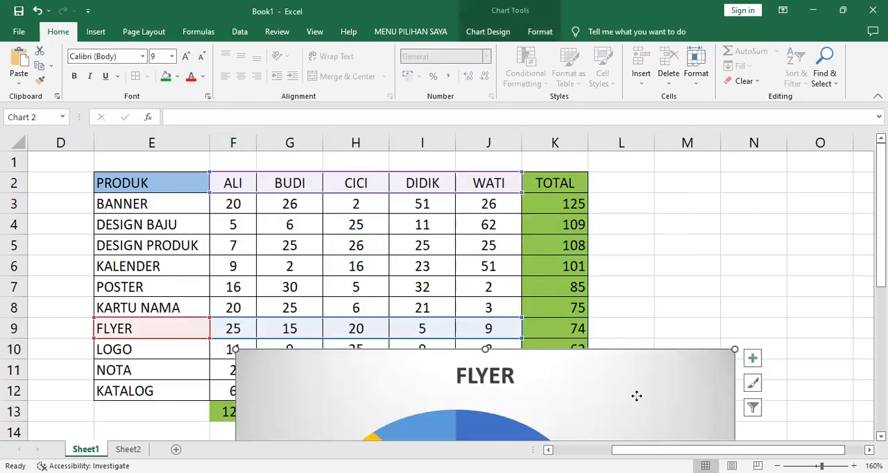
pyautogui.moveTo(637, 395); pyautogui.dragTo(564, 166)
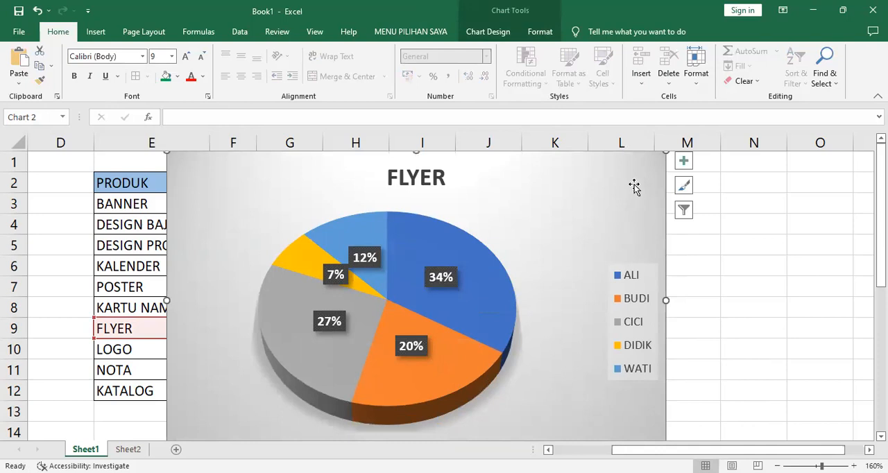
pyautogui.click(41, 53)
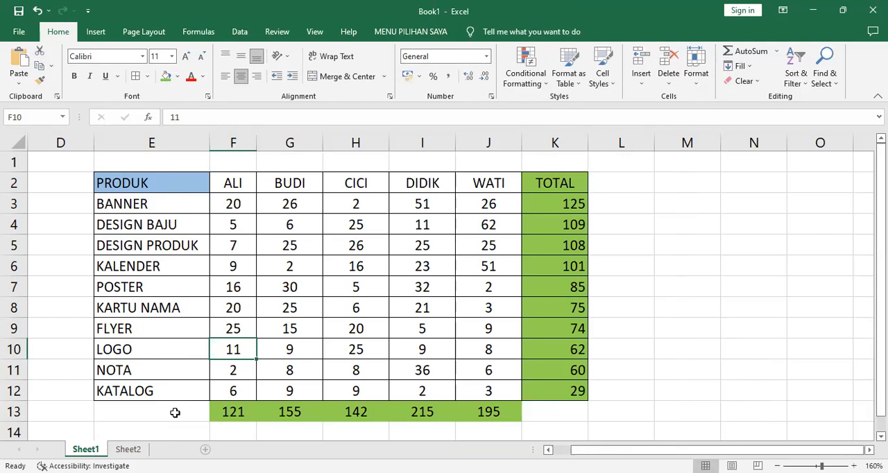
pyautogui.click(176, 450)
pyautogui.click(19, 61)
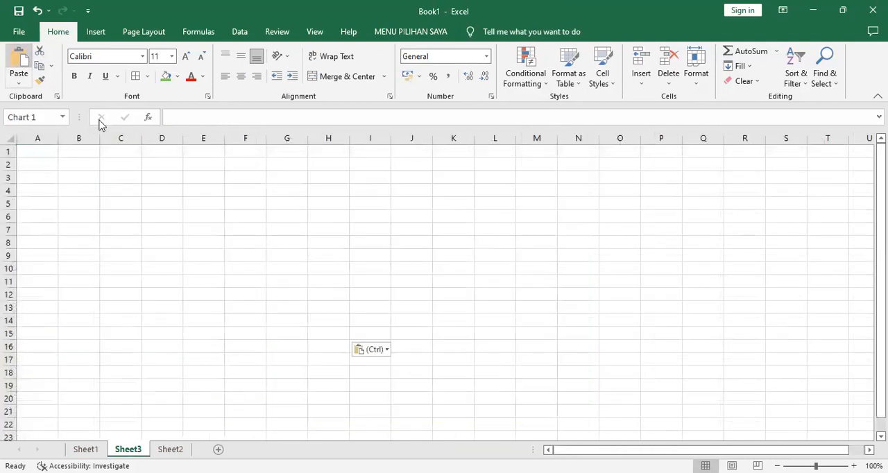
pyautogui.moveTo(328, 331); pyautogui.dragTo(449, 415)
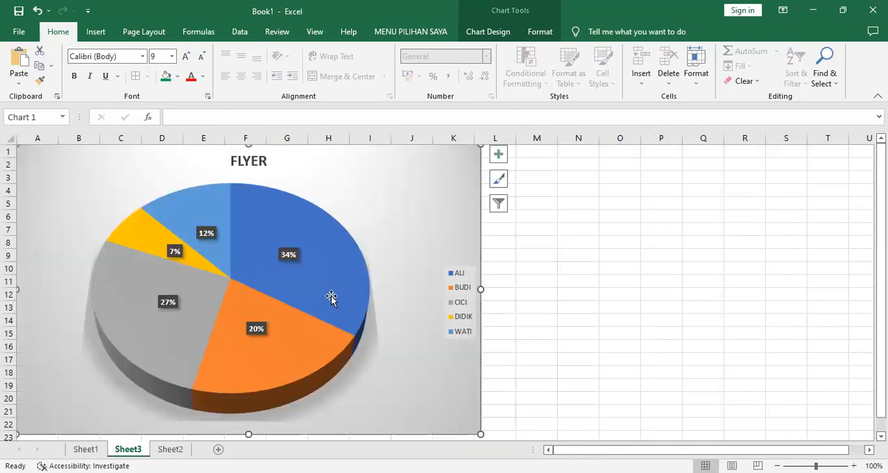
# Explode the pie slices outward and pull the grey 27% slice further away from the centre
pyautogui.click(305, 240)
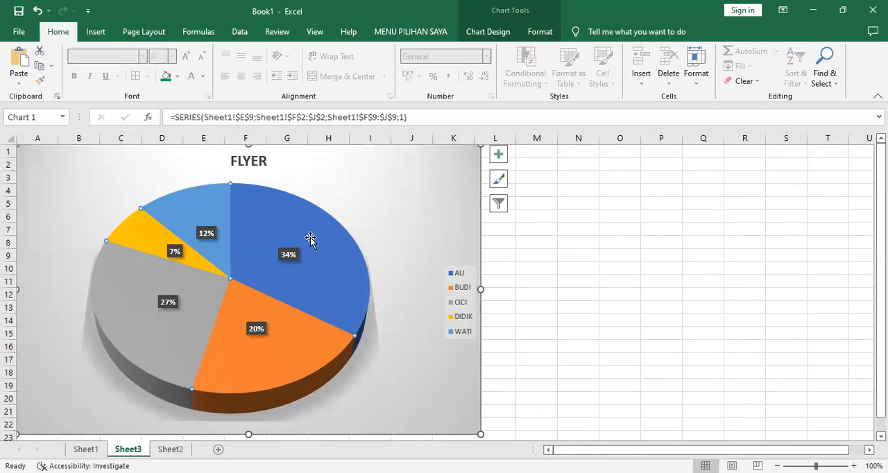
pyautogui.click(338, 231)
pyautogui.moveTo(337, 231); pyautogui.dragTo(342, 233)
pyautogui.click(143, 313)
pyautogui.moveTo(143, 313); pyautogui.dragTo(111, 334)
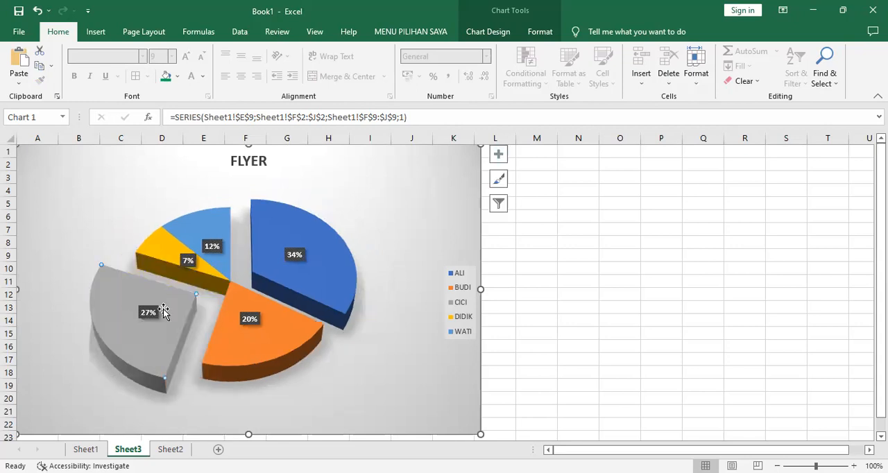
# Fill only the blue 34% slice with the picture file IMG-AA008A from the FILE LATIHAN PHOTOSHOP folder
pyautogui.click(309, 234)
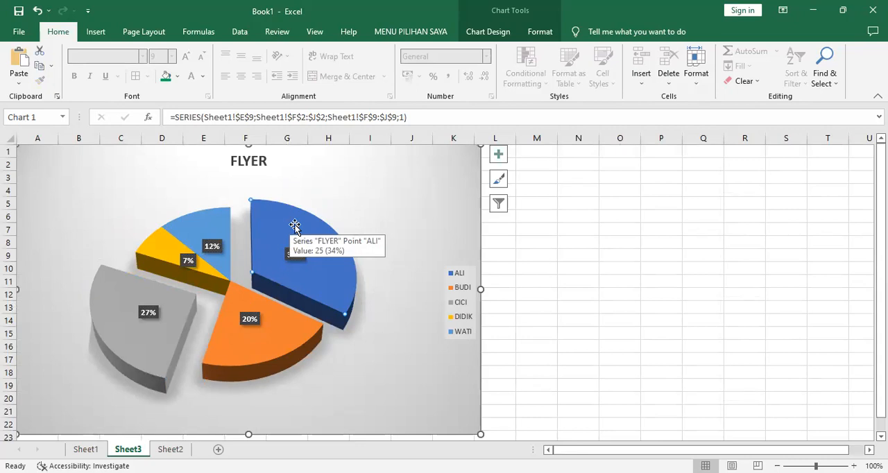
pyautogui.rightClick(297, 228)
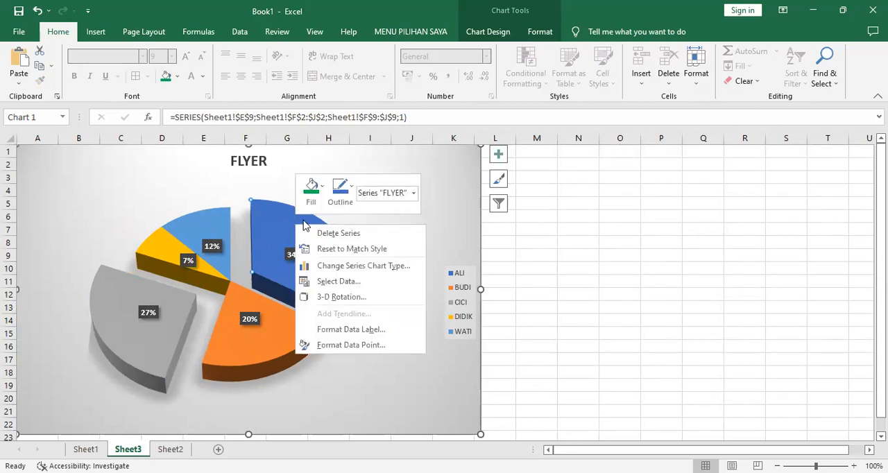
pyautogui.click(323, 190)
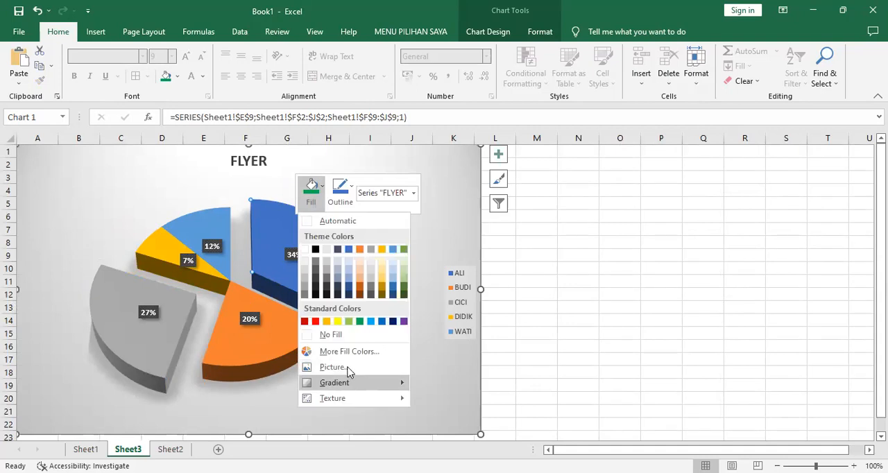
pyautogui.click(333, 367)
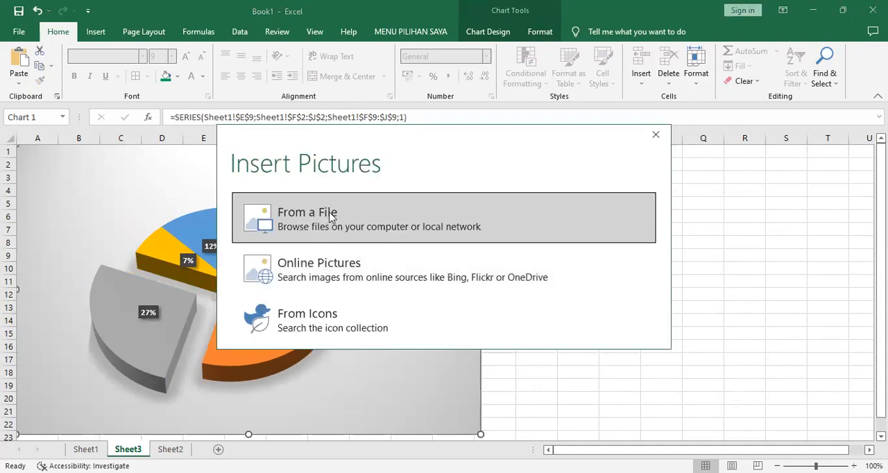
pyautogui.click(330, 218)
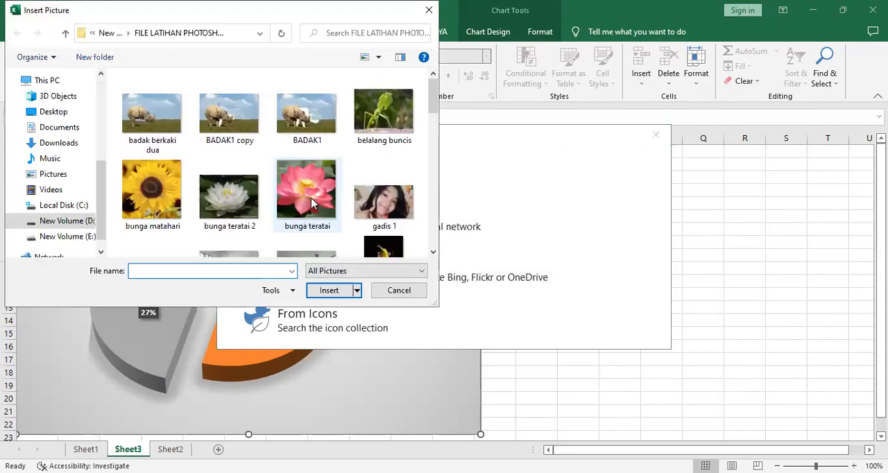
pyautogui.click(433, 254)
pyautogui.click(433, 255)
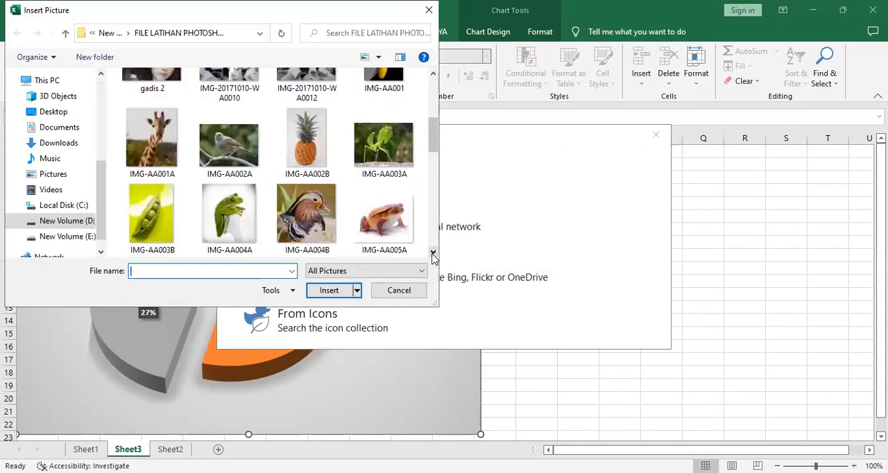
pyautogui.click(433, 255)
pyautogui.click(433, 254)
pyautogui.click(433, 255)
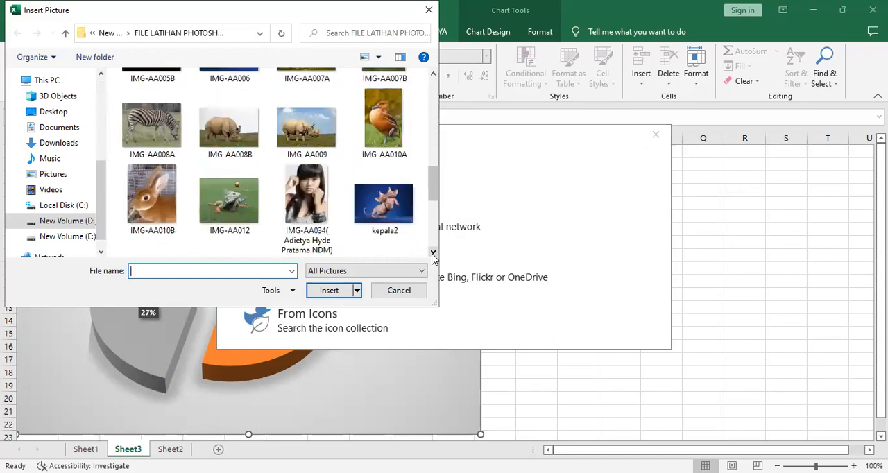
pyautogui.click(160, 127)
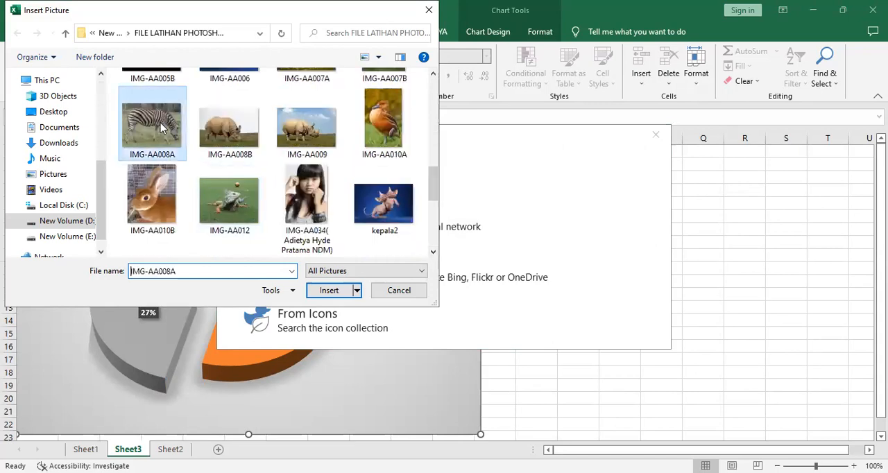
pyautogui.click(331, 292)
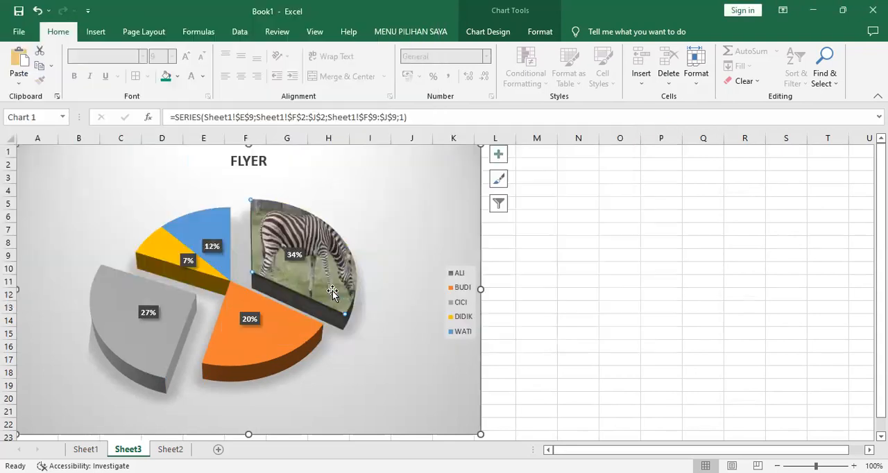
# Deselect the chart and return to the data table on Sheet1
pyautogui.click(560, 246)
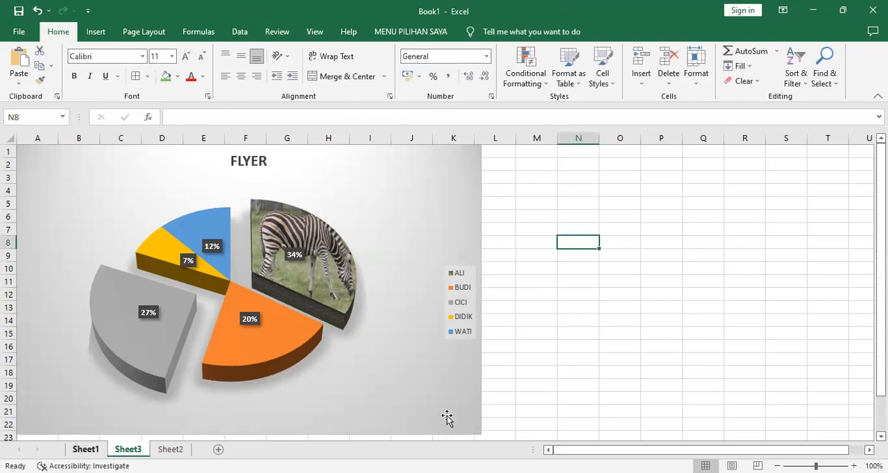
pyautogui.hotkey('ctrl', 'pageup')
pyautogui.click(682, 221)
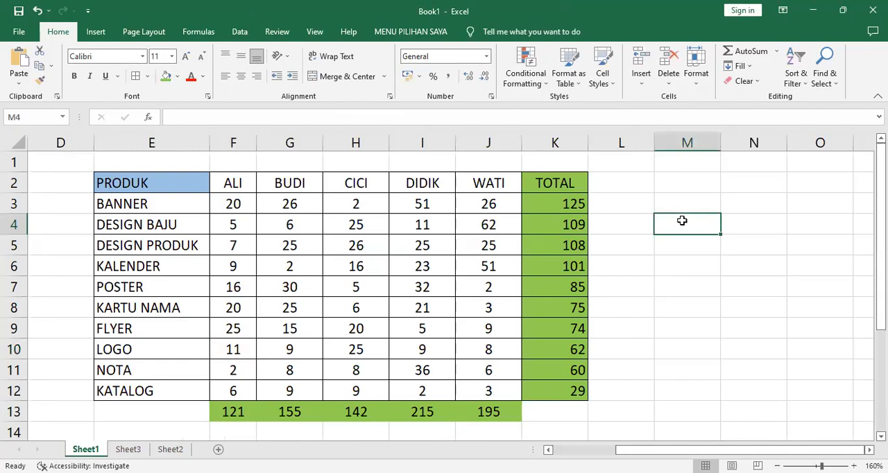
pyautogui.click(172, 187)
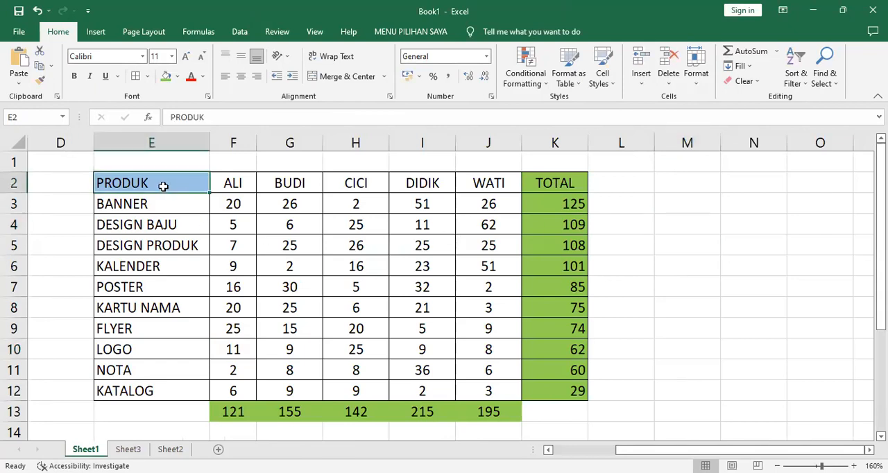
pyautogui.keyDown('shift'); pyautogui.click(494, 391); pyautogui.keyUp('shift')
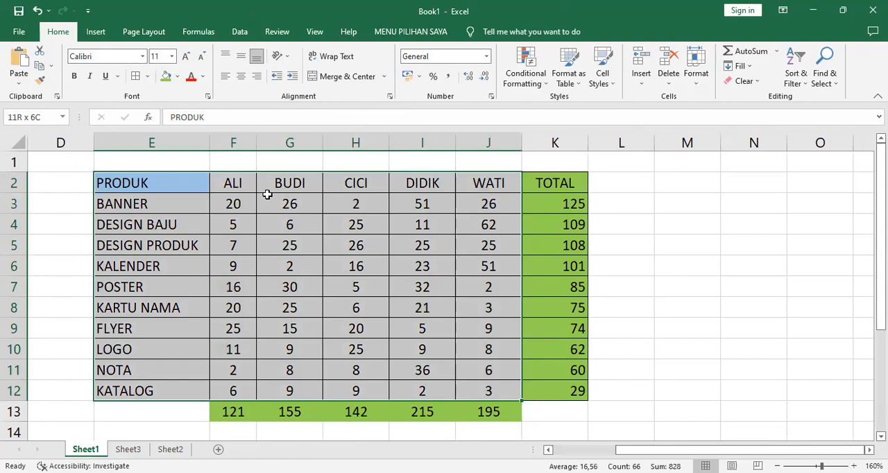
pyautogui.click(737, 194)
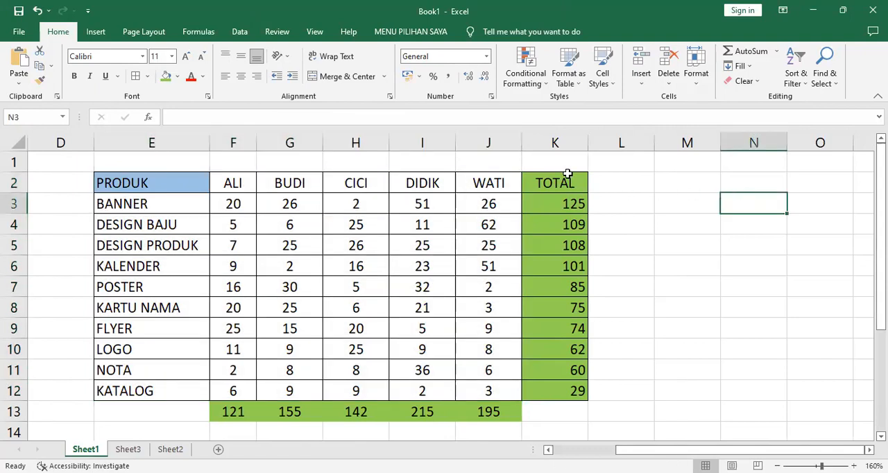
# Insert a 3-D pie chart from the product names E2:E12 and the TOTAL column K2:K12
pyautogui.click(147, 189)
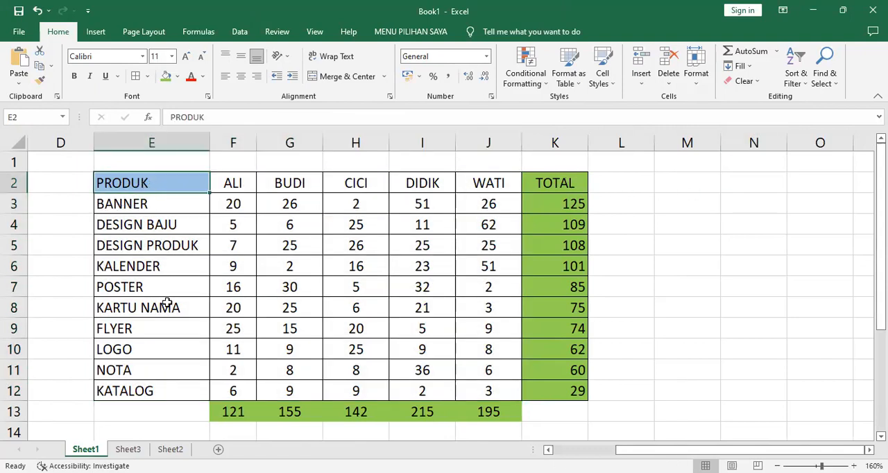
pyautogui.keyDown('shift'); pyautogui.click(163, 391); pyautogui.keyUp('shift')
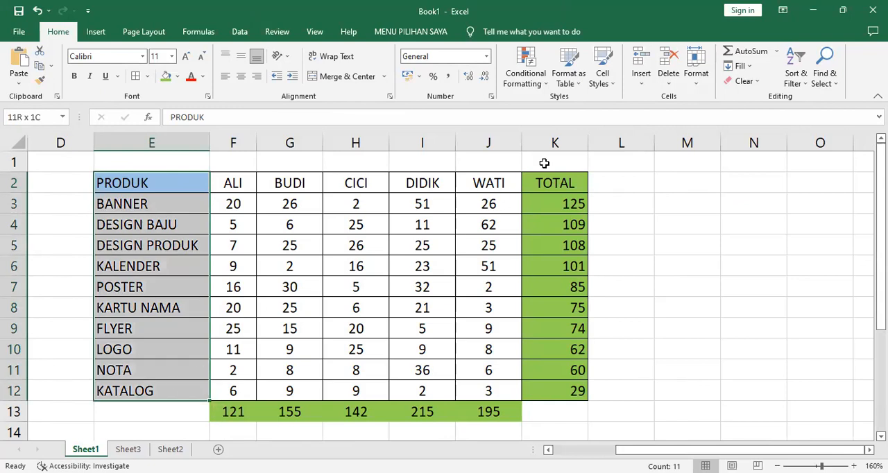
pyautogui.moveTo(552, 182); pyautogui.dragTo(569, 391)
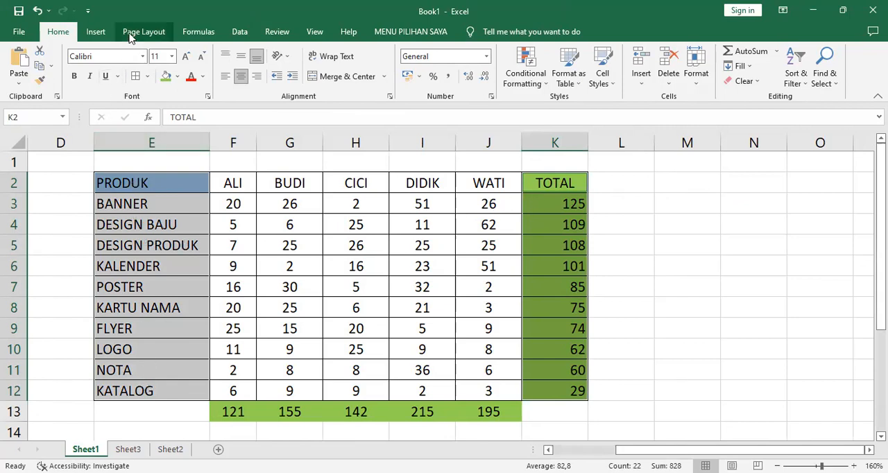
pyautogui.click(98, 33)
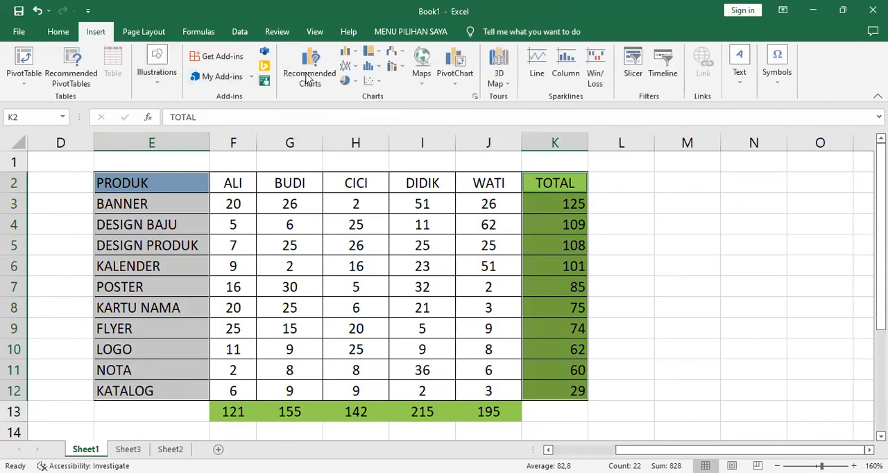
pyautogui.click(354, 83)
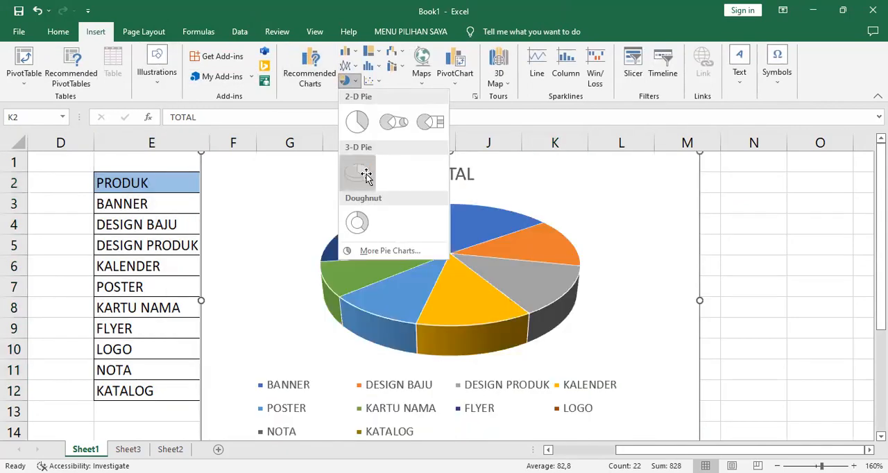
pyautogui.click(366, 176)
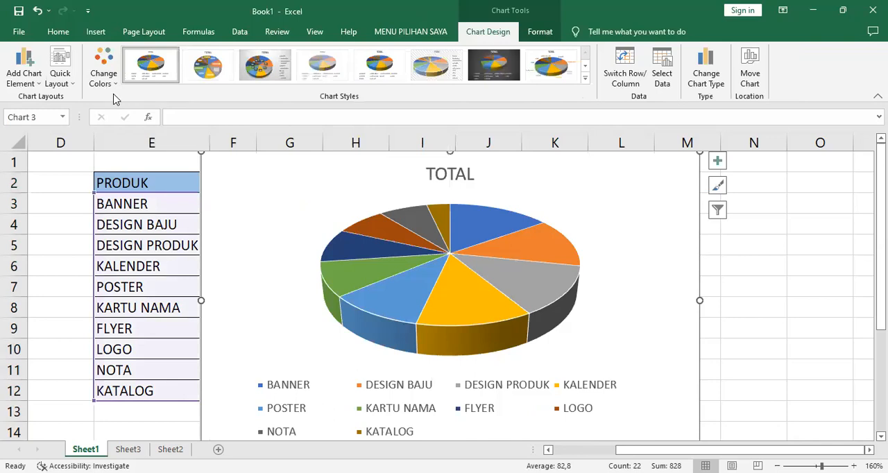
# Move the TOTAL pie chart from Sheet1 to a new sheet and enlarge it to about 19.6 by 11.7 cm
pyautogui.click(58, 31)
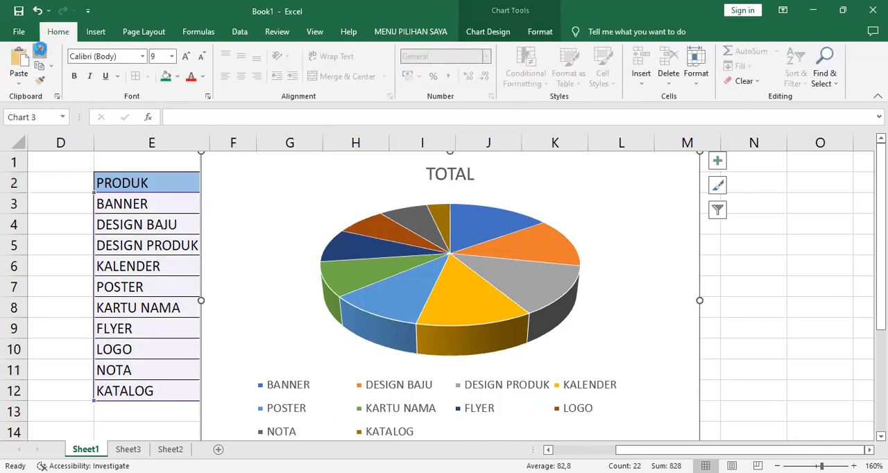
pyautogui.press('Delete')
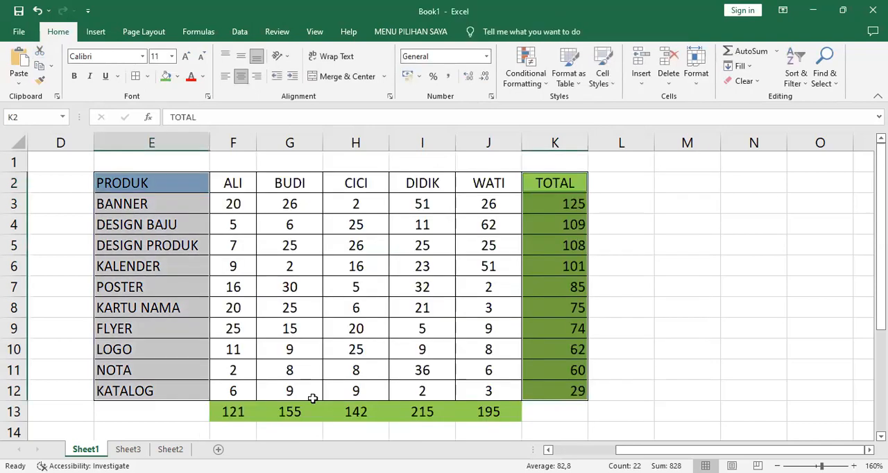
pyautogui.hotkey('shift', 'F11')
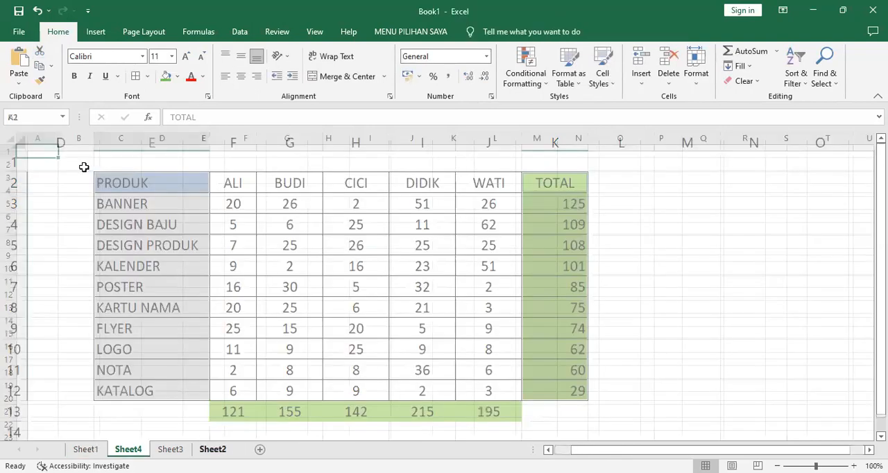
pyautogui.click(21, 63)
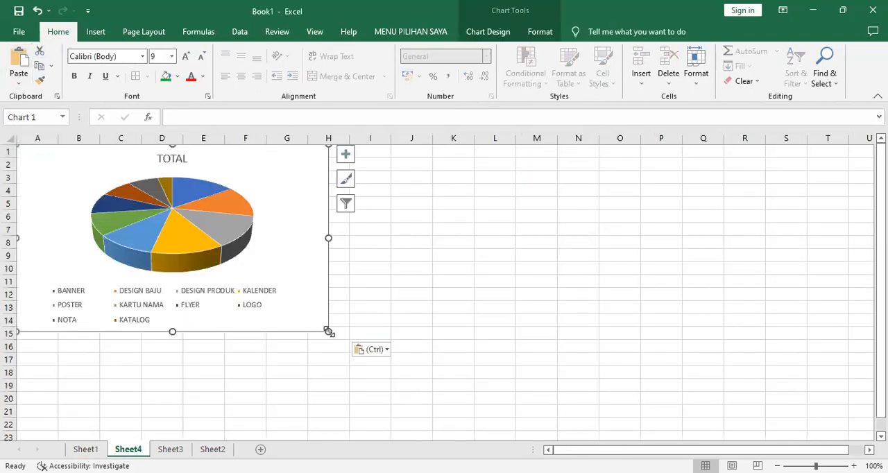
pyautogui.moveTo(328, 332); pyautogui.dragTo(472, 412)
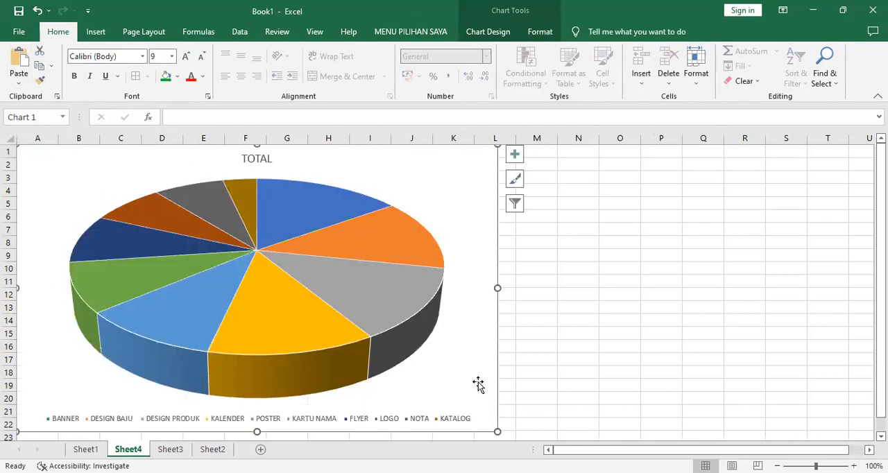
# Apply quick layout Layout 1 to the pie chart, with a title and name and percentage labels on the slices
pyautogui.click(404, 201)
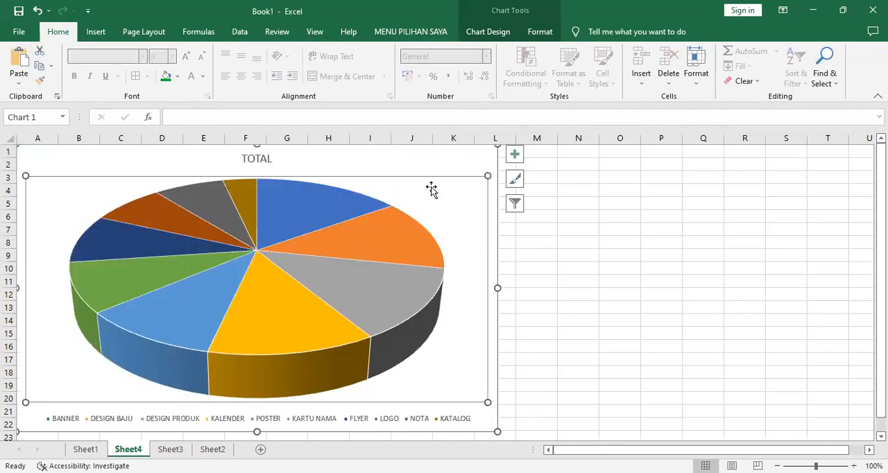
pyautogui.click(430, 163)
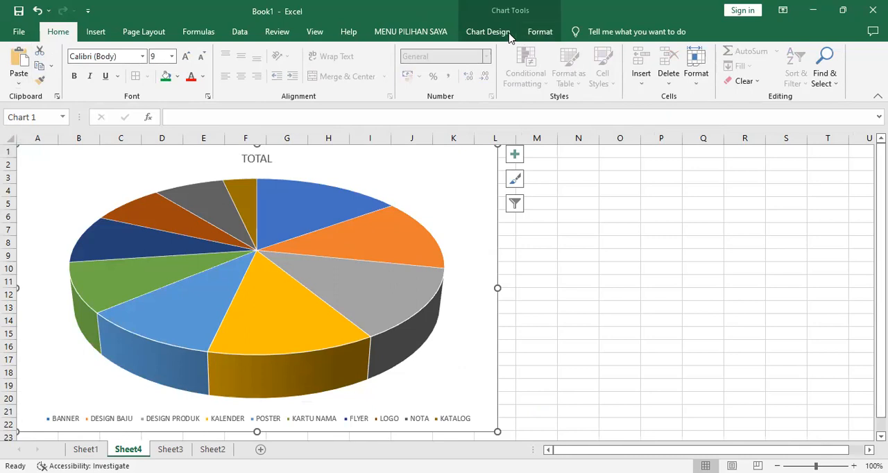
pyautogui.click(540, 32)
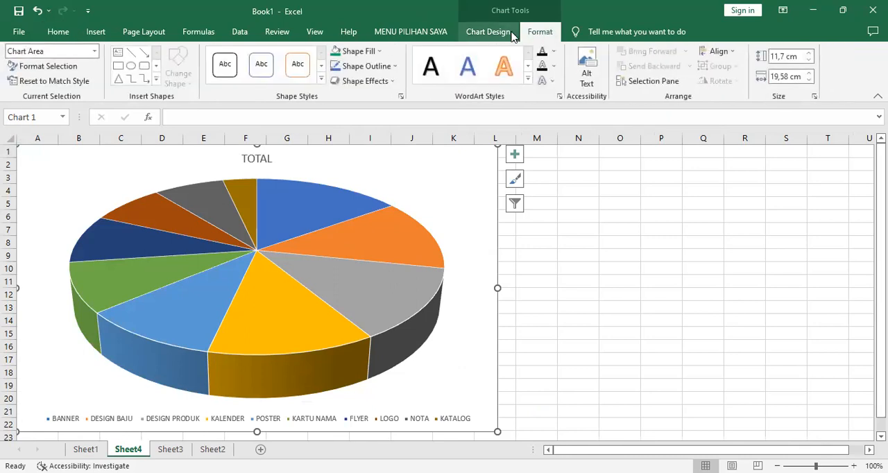
pyautogui.click(506, 33)
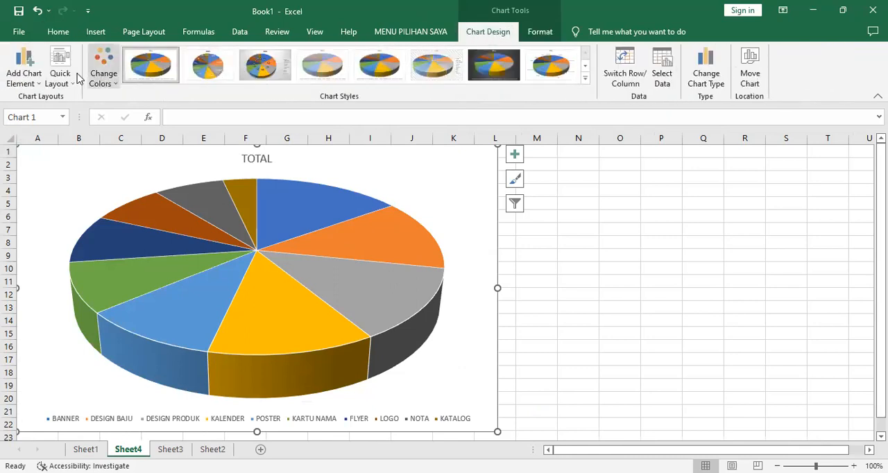
pyautogui.click(69, 88)
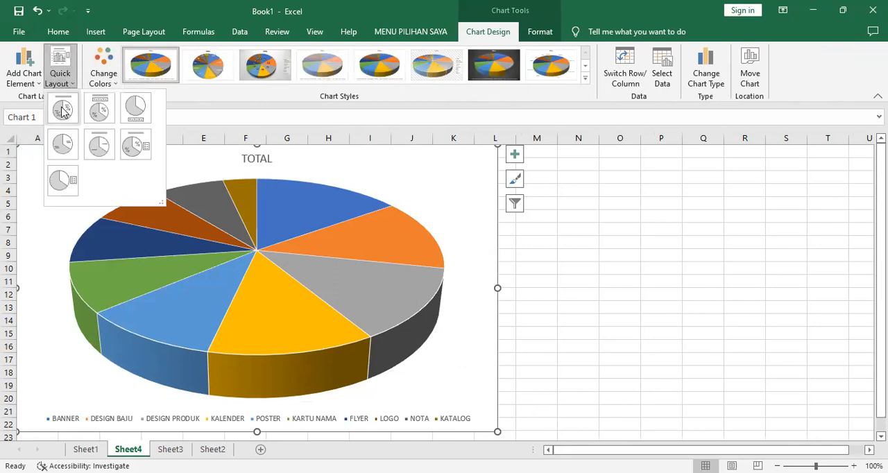
pyautogui.click(288, 214)
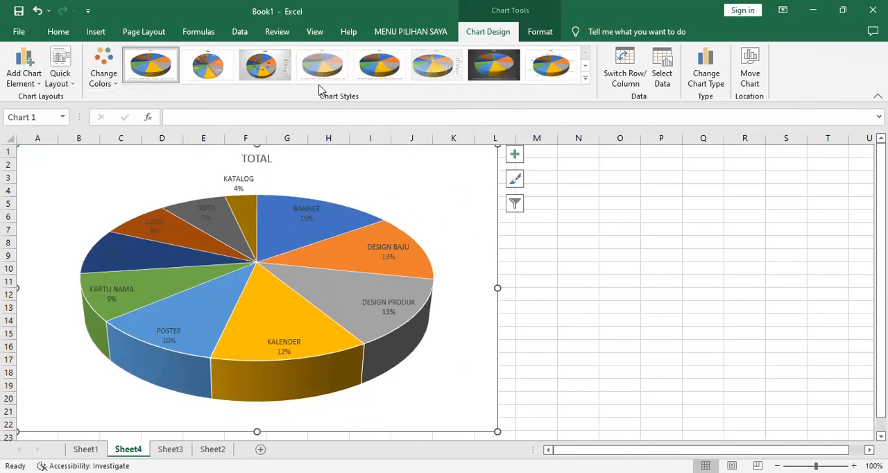
# Apply chart style Style 5 to the TOTAL pie chart and deselect the chart
pyautogui.click(68, 86)
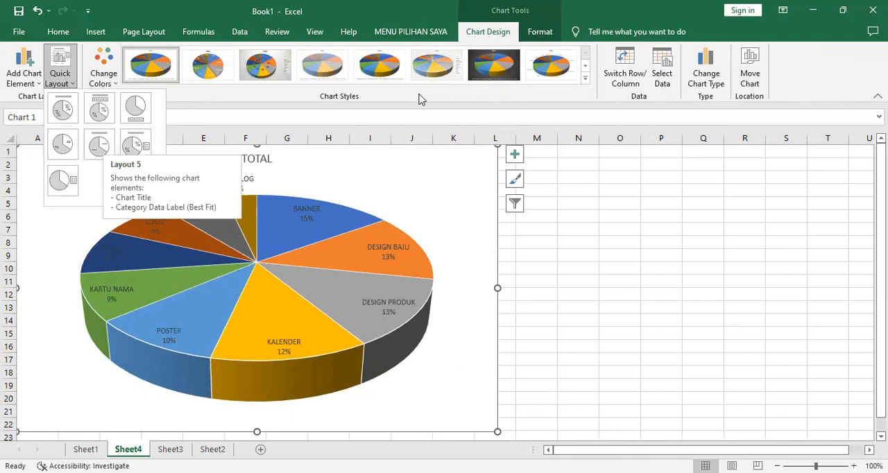
pyautogui.click(586, 83)
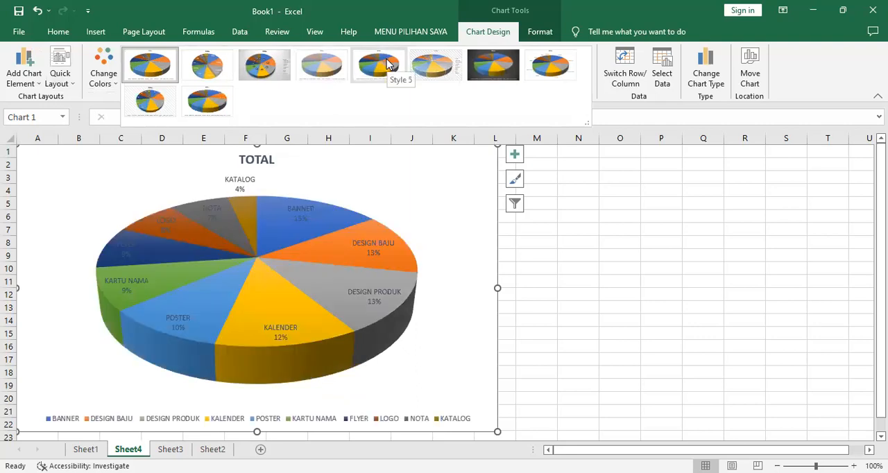
pyautogui.click(386, 59)
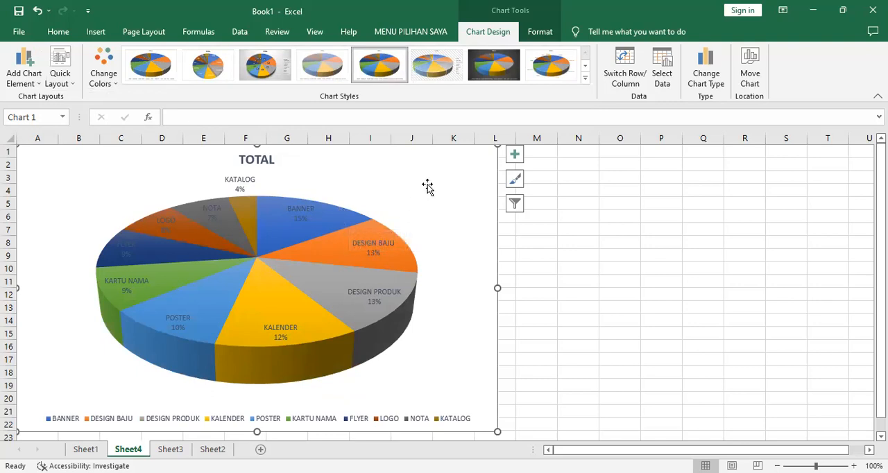
pyautogui.click(655, 230)
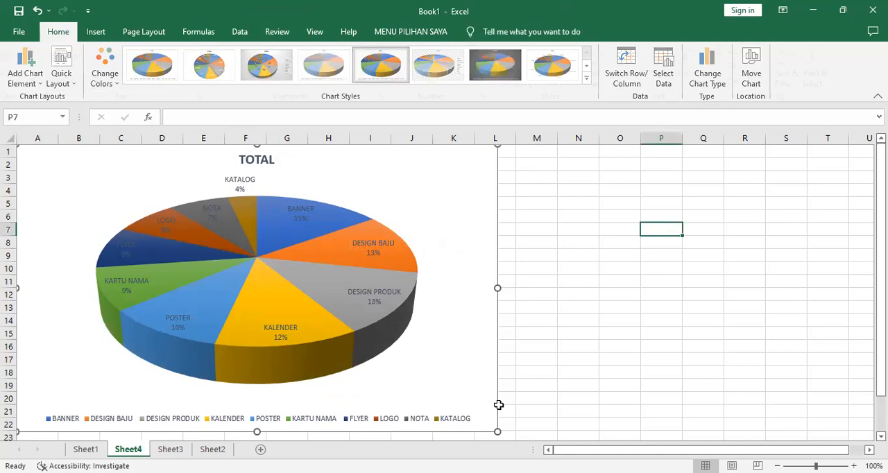
pyautogui.click(677, 201)
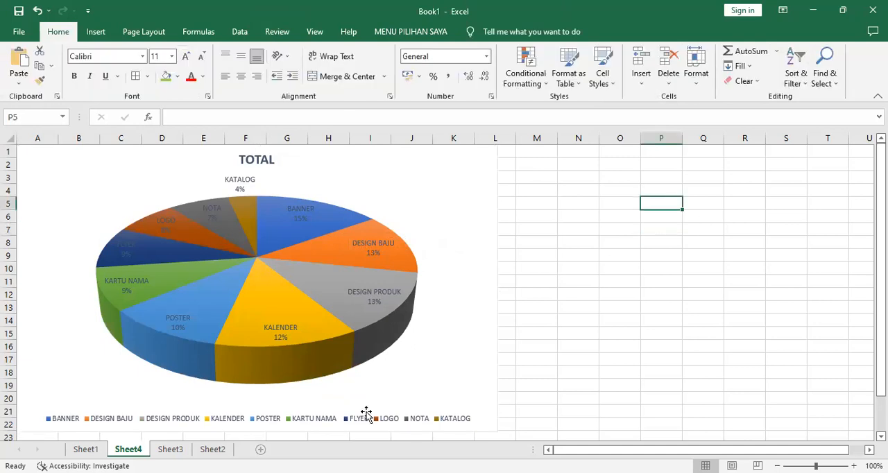
# Insert a 3-D clustered column chart from the range E2:J12 on Sheet1, leaving out the totals
pyautogui.hotkey('ctrl', 'pageup')
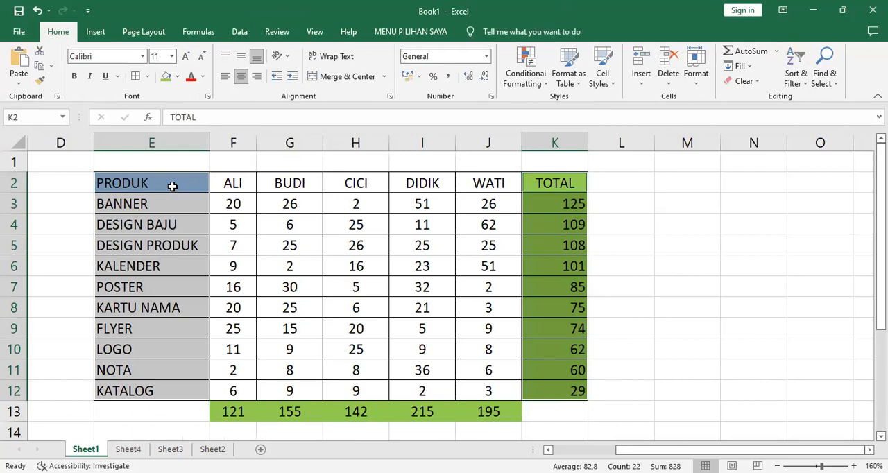
pyautogui.click(173, 183)
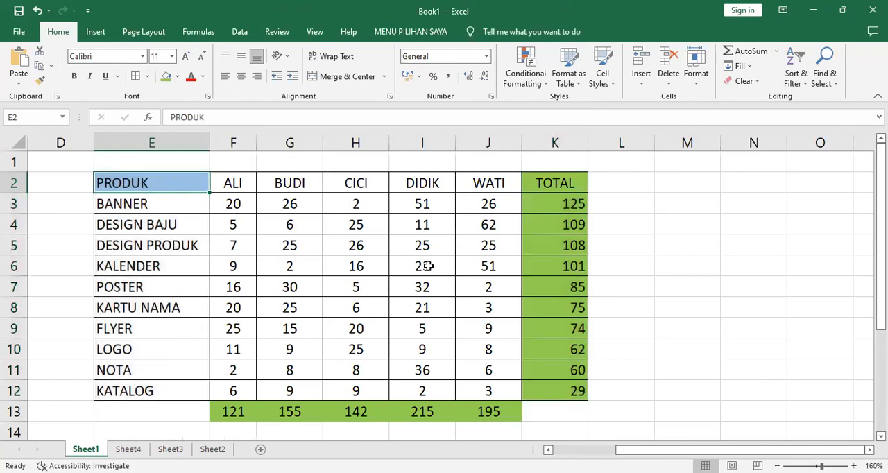
pyautogui.keyDown('shift'); pyautogui.click(491, 393); pyautogui.keyUp('shift')
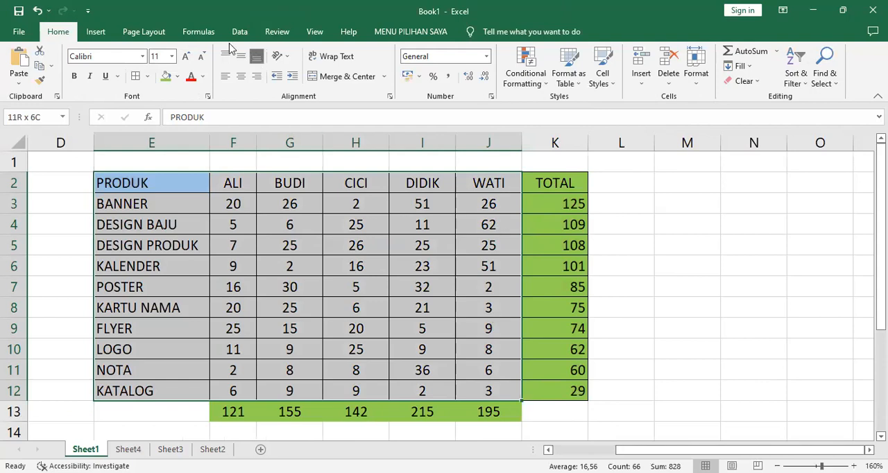
pyautogui.click(94, 33)
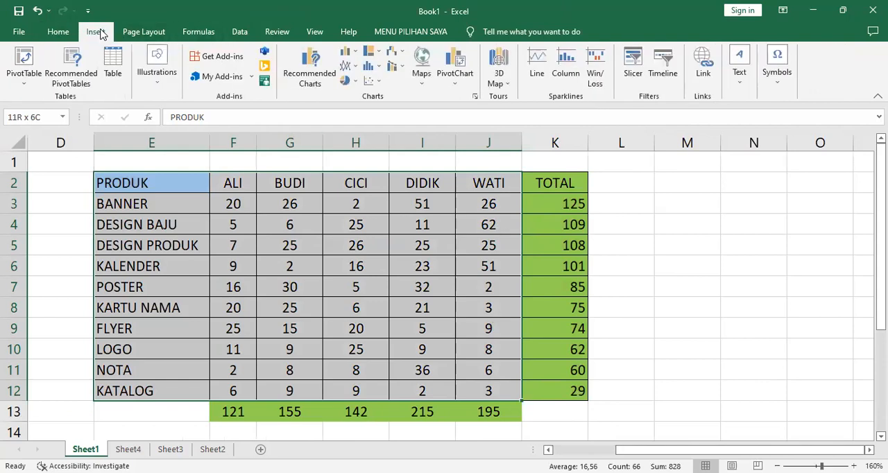
pyautogui.click(349, 53)
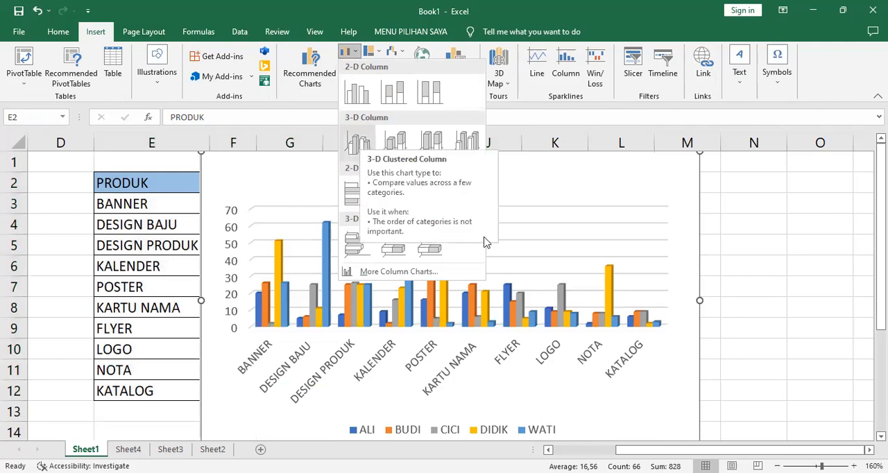
pyautogui.click(366, 145)
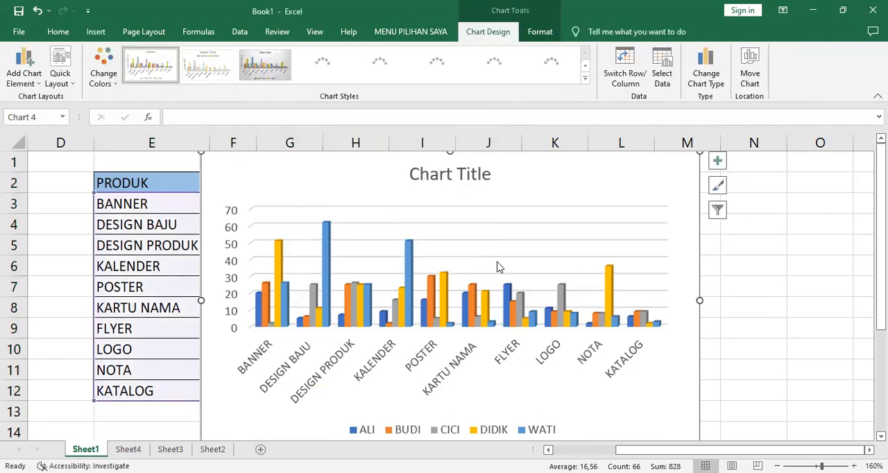
# Move the column chart from Sheet1 to a new sheet and enlarge it to about columns A to L, rows 1 to 22
pyautogui.click(54, 32)
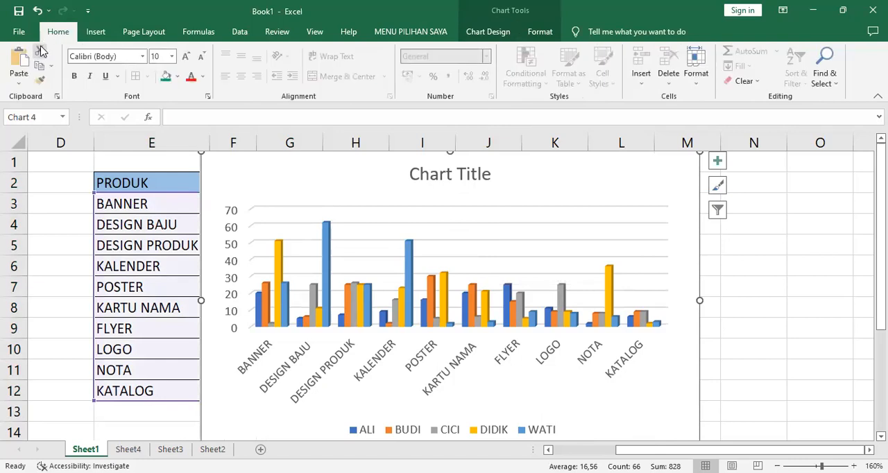
pyautogui.click(40, 53)
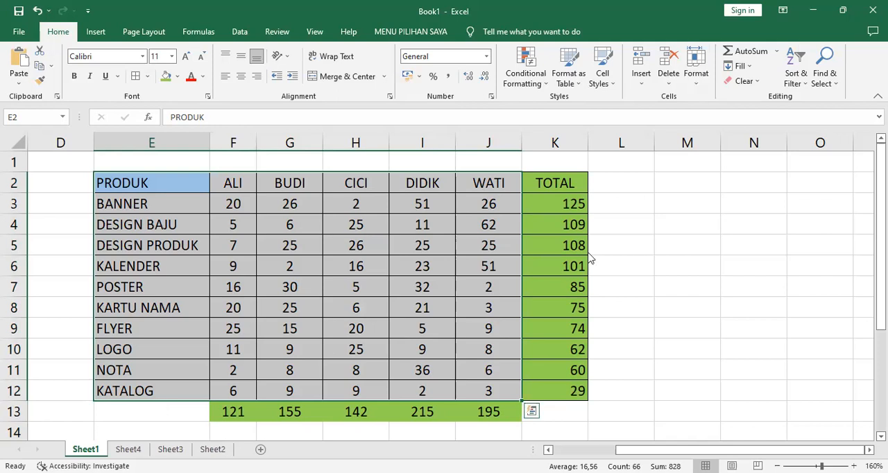
pyautogui.hotkey('alt', 'F1')
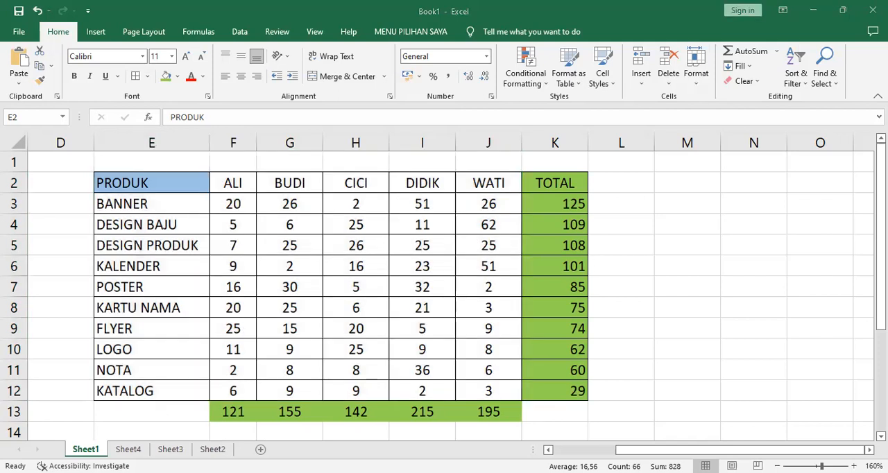
pyautogui.hotkey('alt', 'Tab')
pyautogui.click(261, 449)
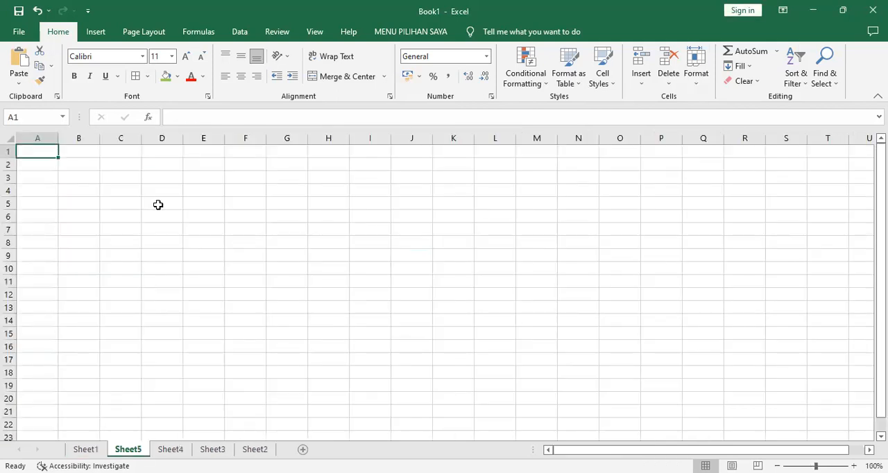
pyautogui.click(19, 59)
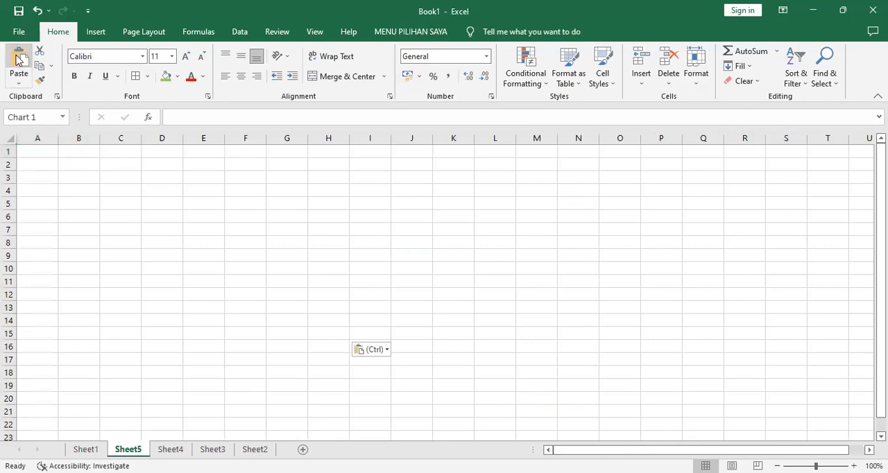
pyautogui.moveTo(328, 332); pyautogui.dragTo(498, 433)
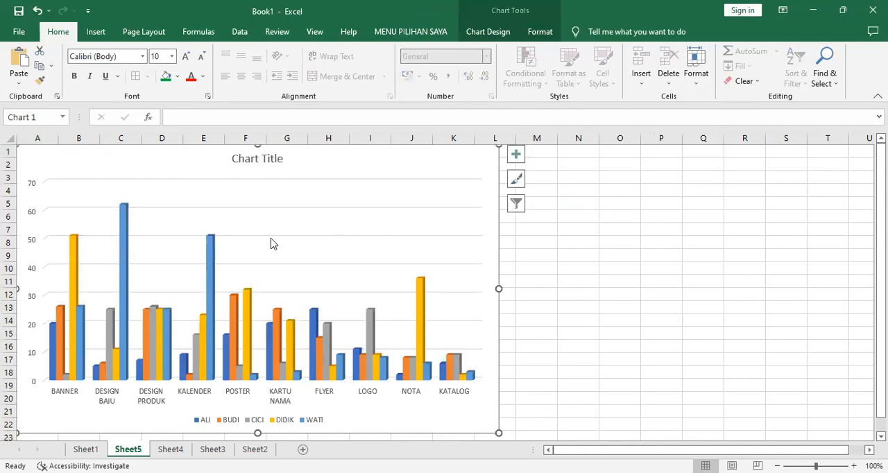
pyautogui.click(267, 158)
pyautogui.click(269, 416)
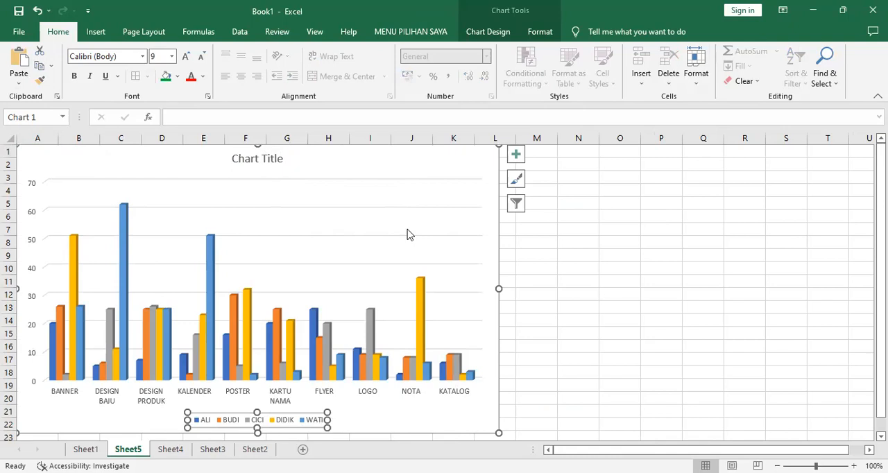
pyautogui.click(737, 192)
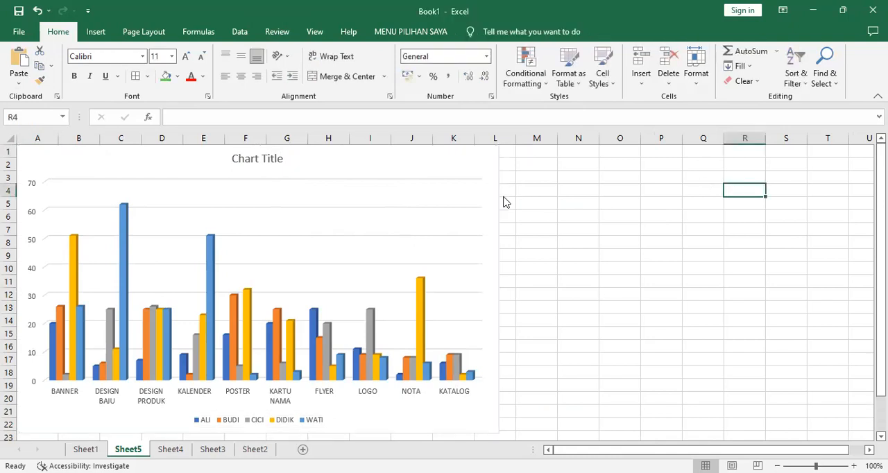
# Apply the quick layout without a chart title that shows value labels on the columns and the legend below them
pyautogui.click(421, 189)
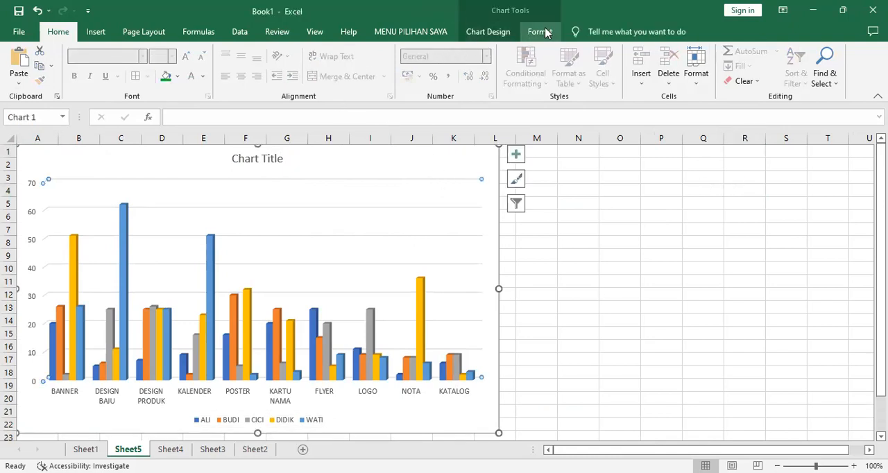
pyautogui.click(496, 32)
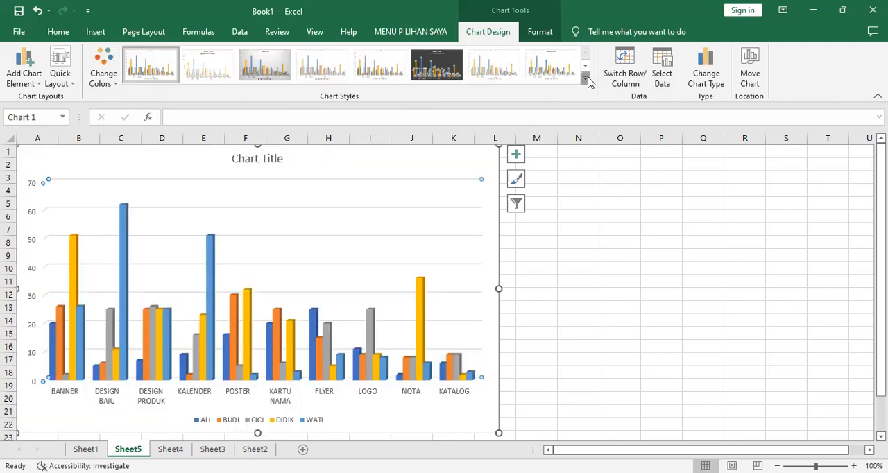
pyautogui.click(587, 80)
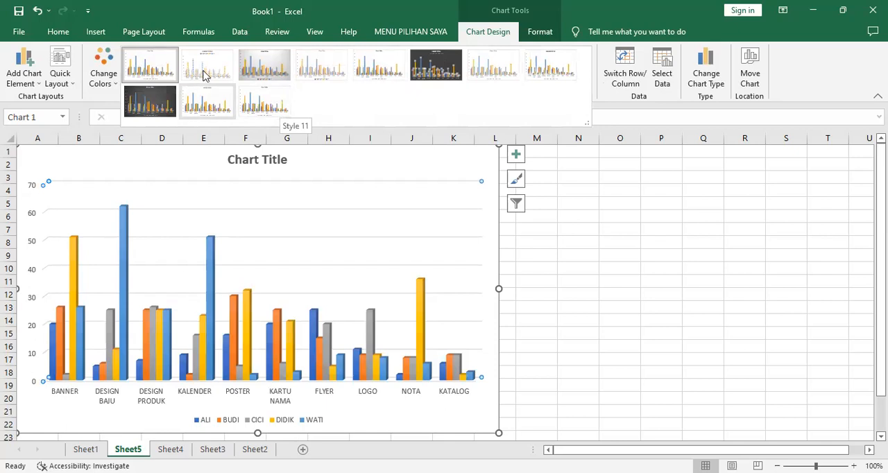
pyautogui.click(61, 69)
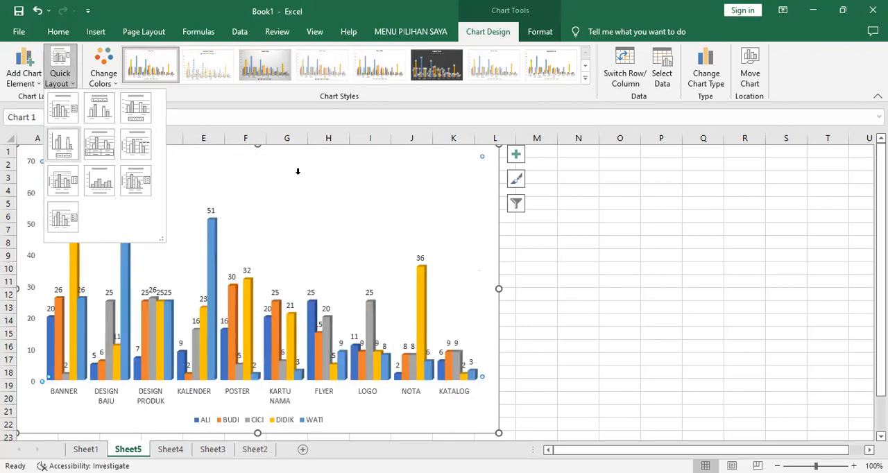
# Switch the column chart's rows and columns so the people run along the horizontal axis and the products form the legend
pyautogui.click(557, 194)
pyautogui.click(620, 190)
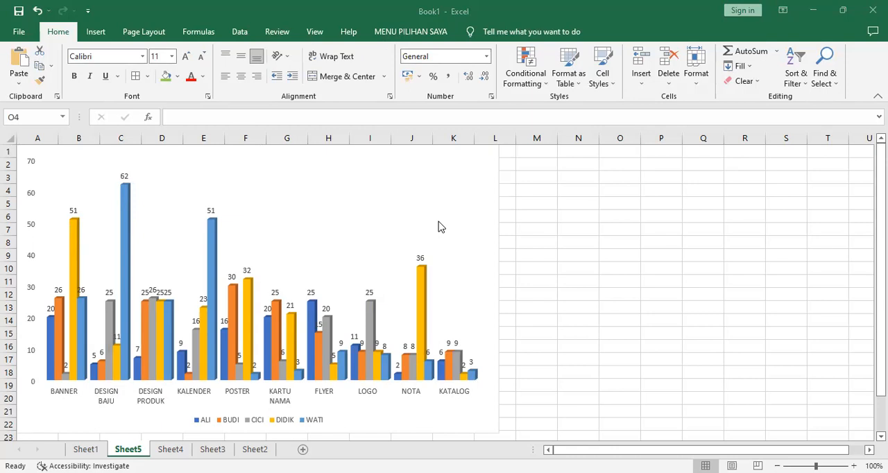
pyautogui.click(347, 161)
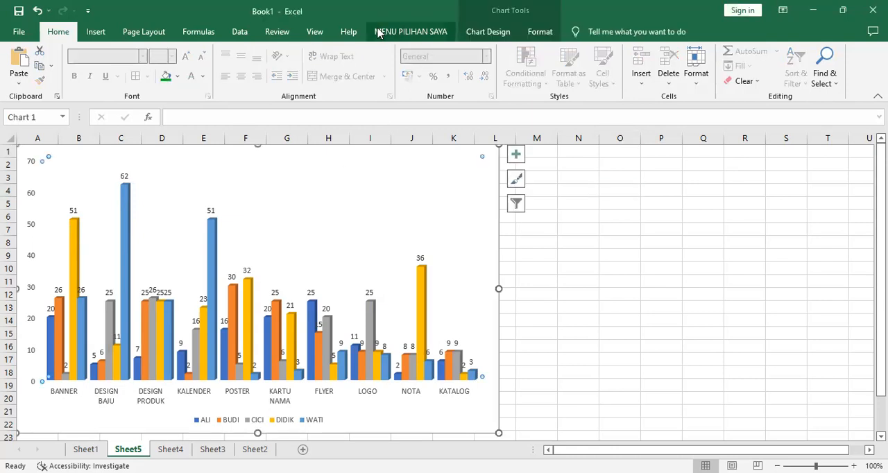
pyautogui.click(476, 36)
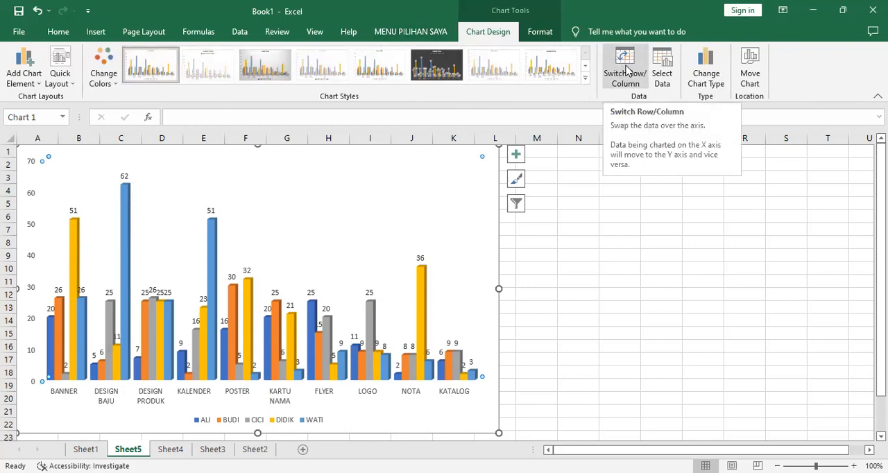
pyautogui.click(624, 69)
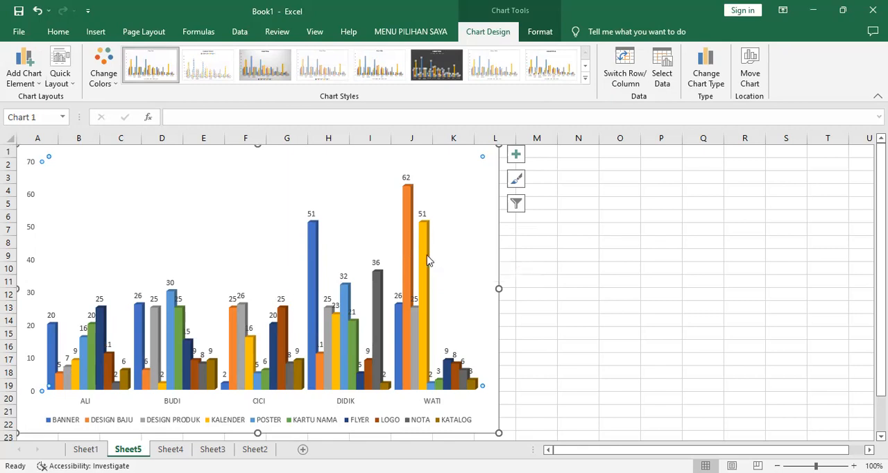
# Examine the product columns and their values for each person in the column chart, comparing them with the legend
pyautogui.moveTo(427, 261)
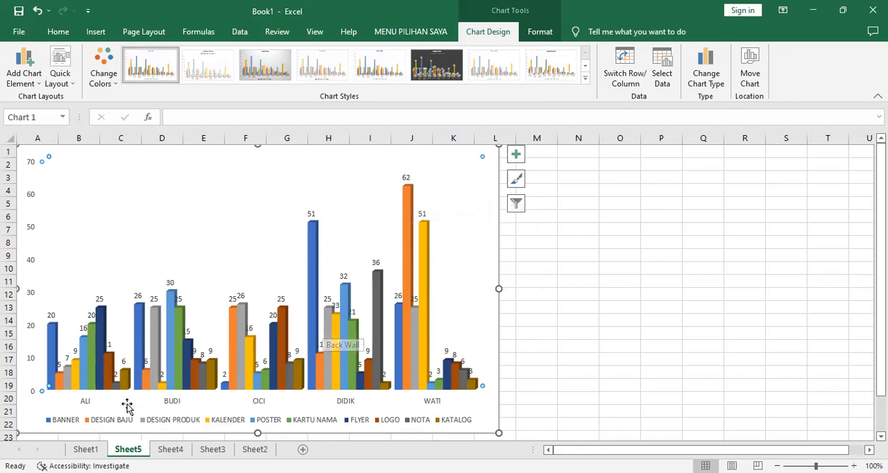
pyautogui.moveTo(445, 393)
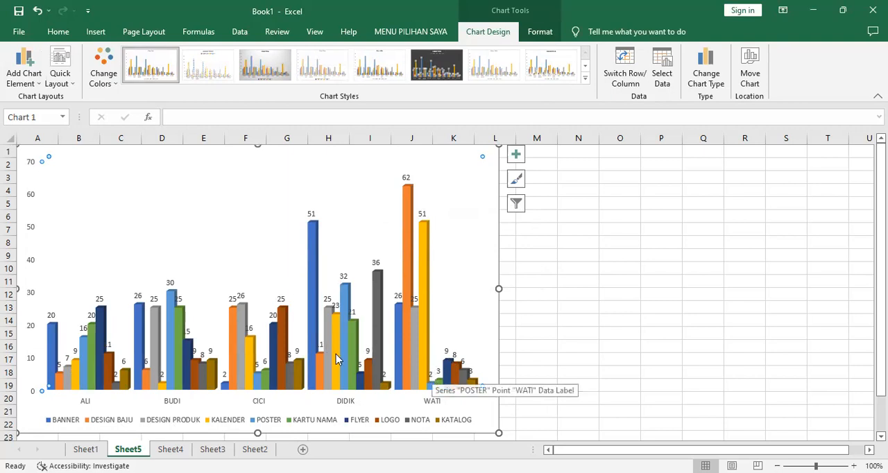
pyautogui.moveTo(349, 358)
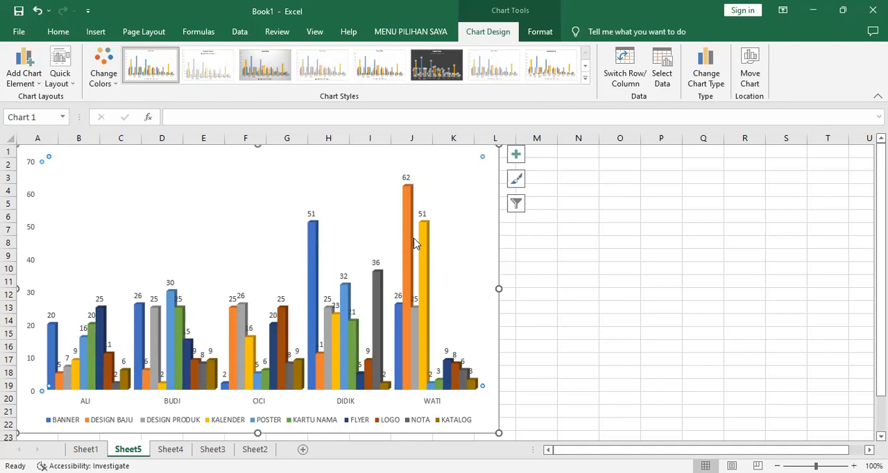
pyautogui.moveTo(409, 241)
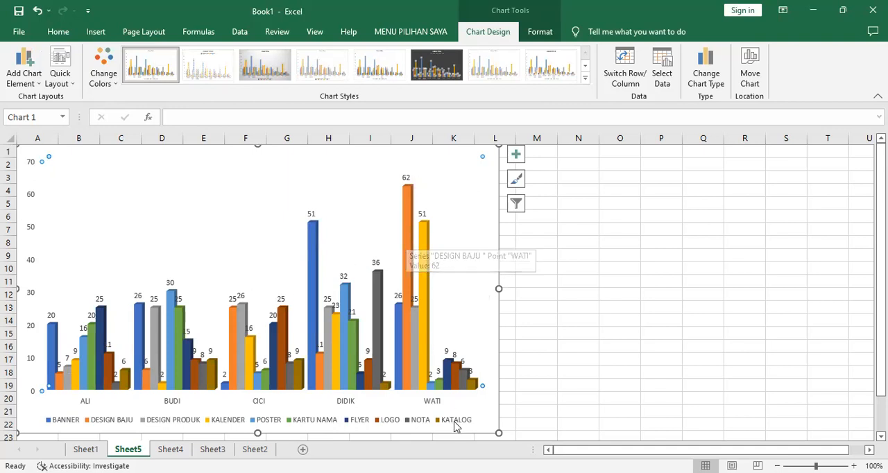
pyautogui.moveTo(407, 226)
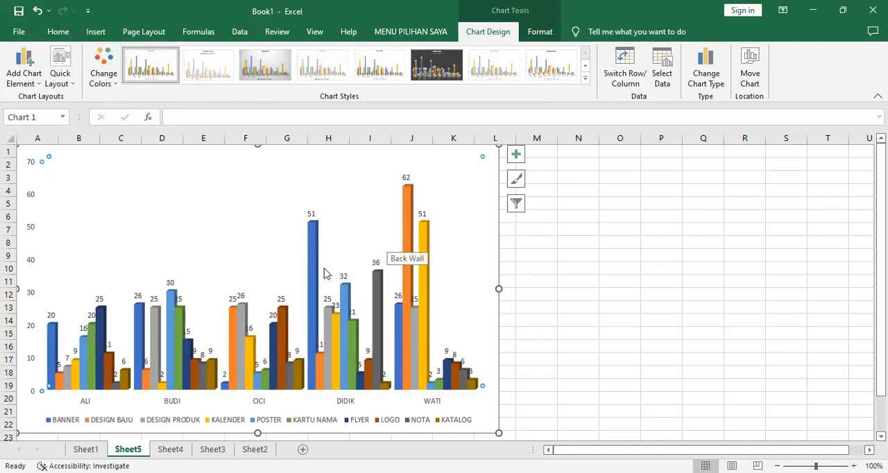
pyautogui.moveTo(313, 260)
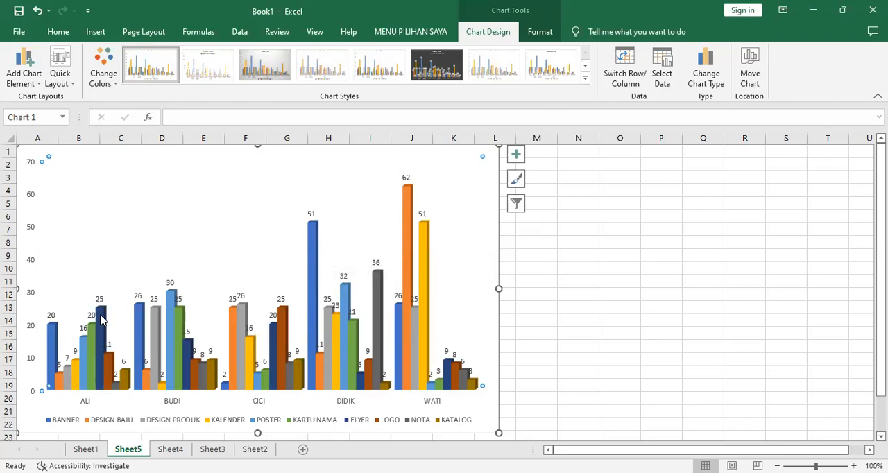
pyautogui.moveTo(102, 320)
pyautogui.moveTo(55, 337)
pyautogui.moveTo(316, 238)
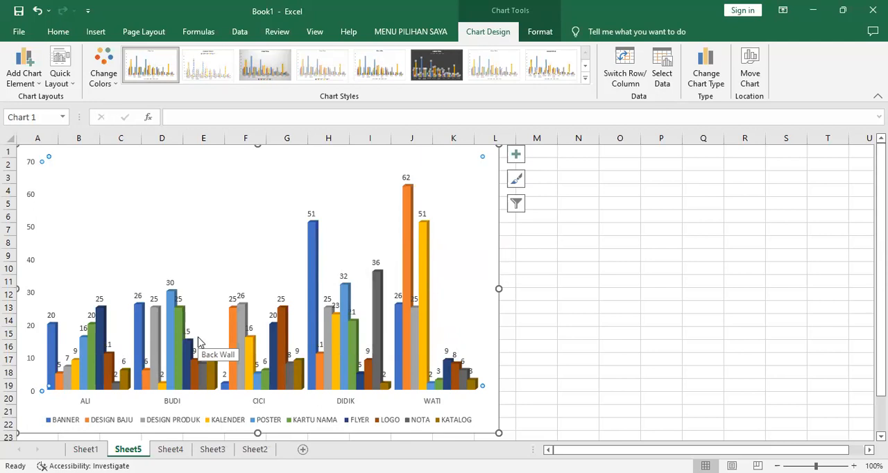
pyautogui.moveTo(329, 365)
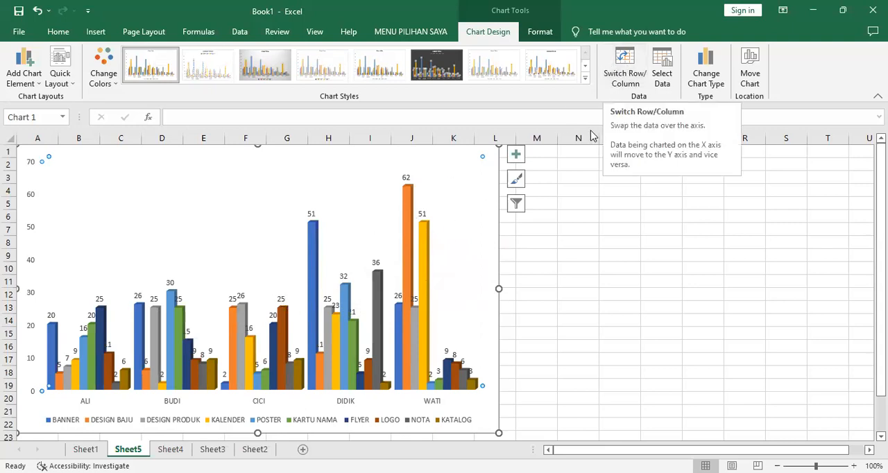
# Switch the chart to show products along the axis for comparison, and return to people along the axis
pyautogui.click(627, 57)
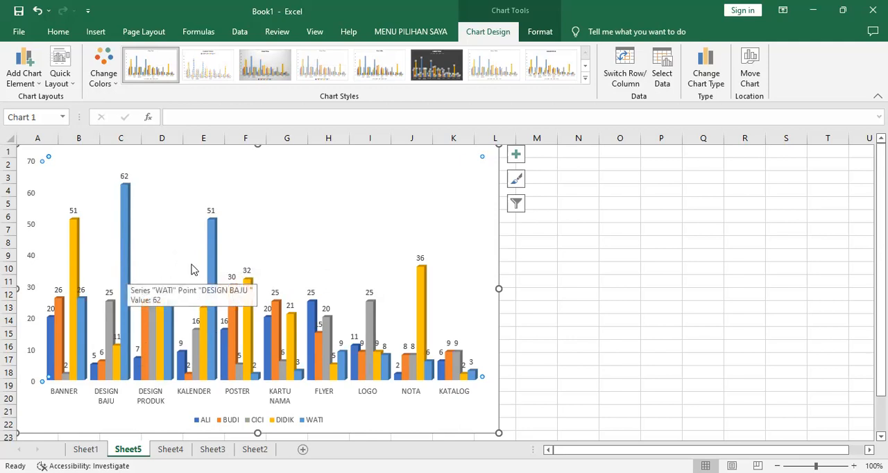
pyautogui.moveTo(215, 272)
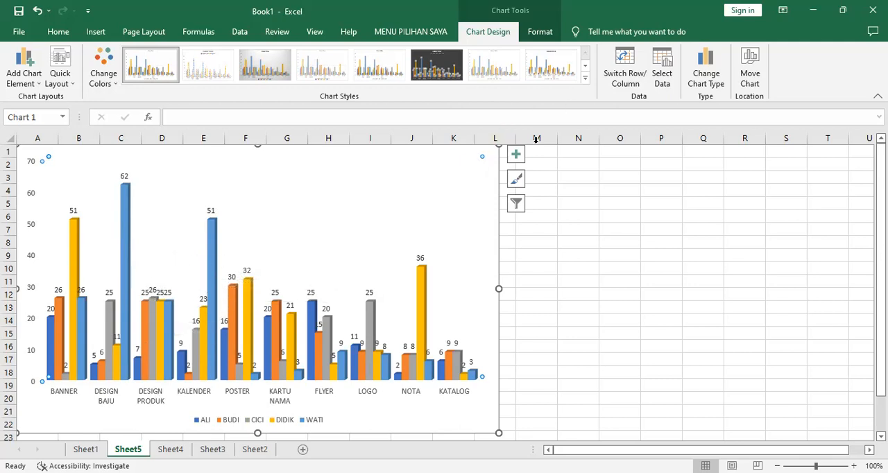
pyautogui.click(625, 62)
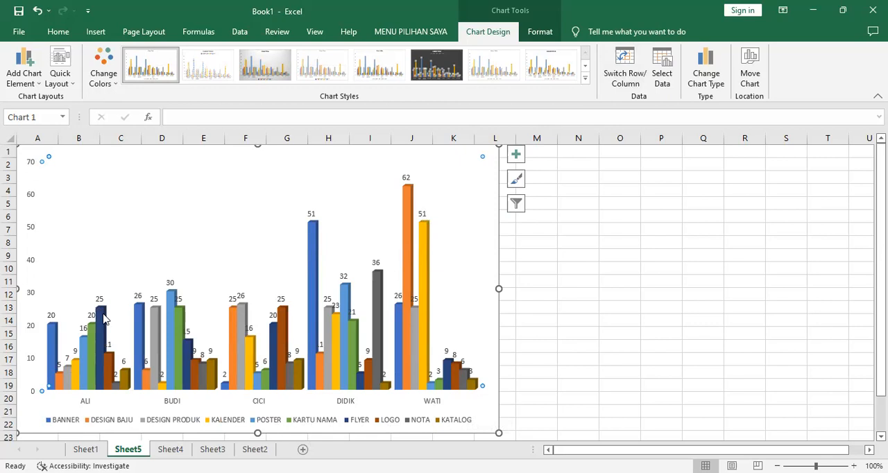
pyautogui.moveTo(103, 318)
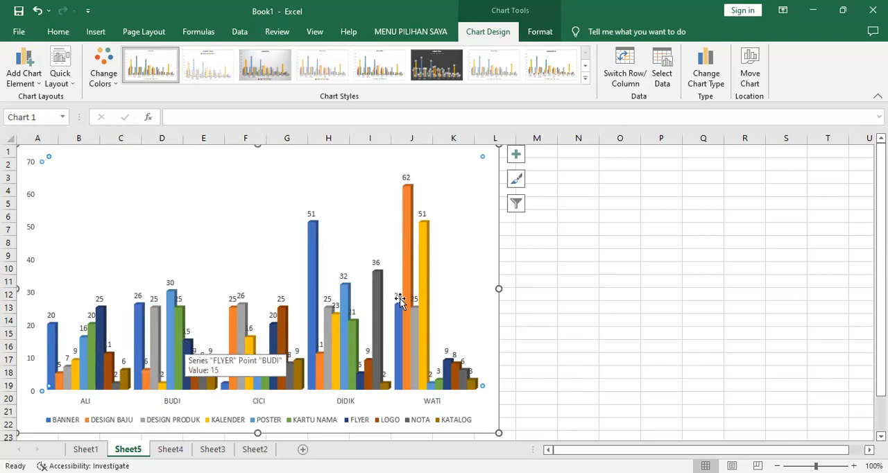
pyautogui.click(728, 313)
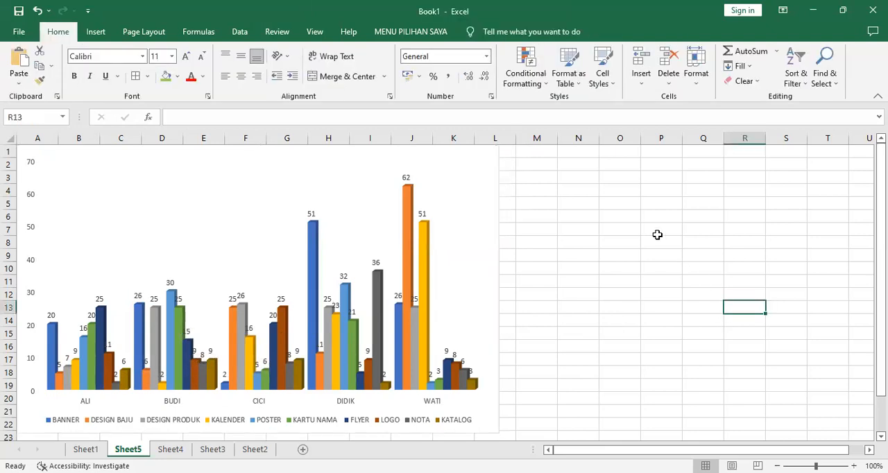
pyautogui.click(566, 166)
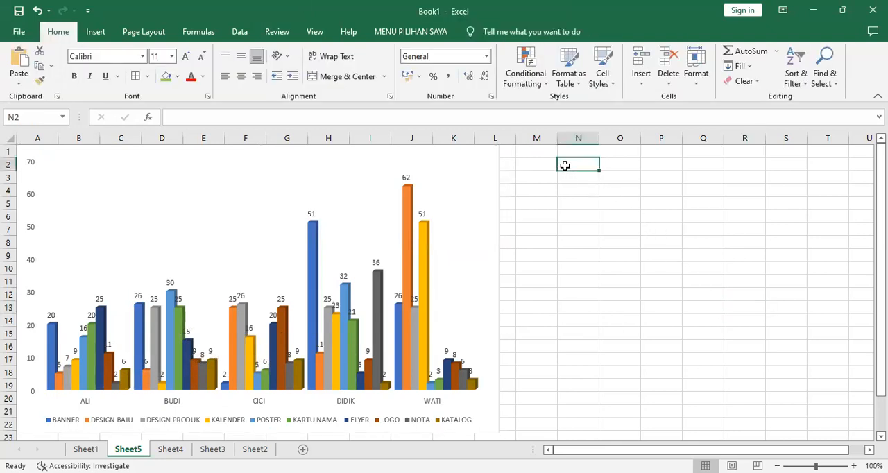
pyautogui.click(581, 150)
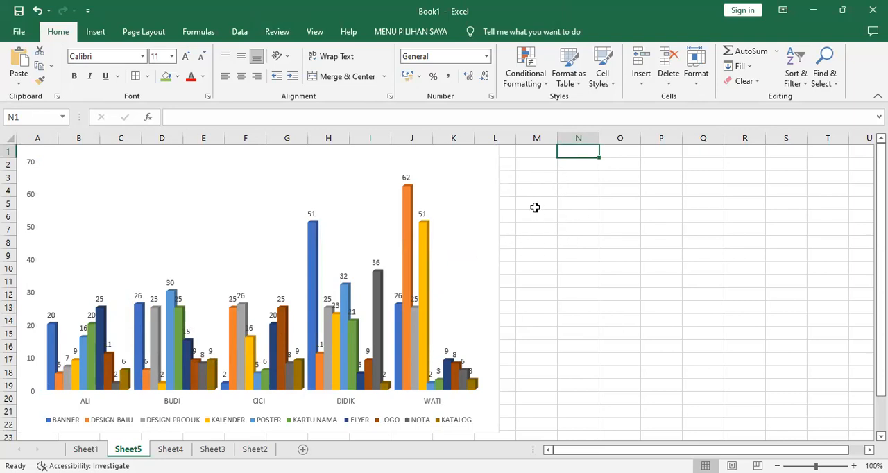
pyautogui.click(536, 150)
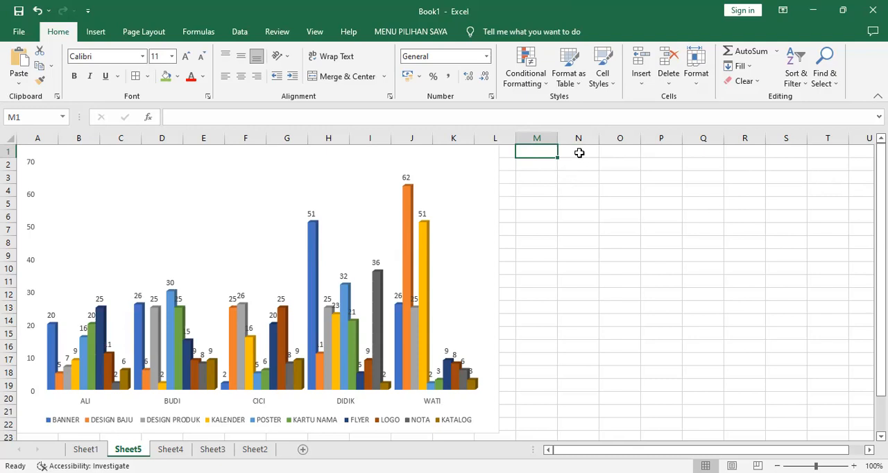
pyautogui.click(509, 153)
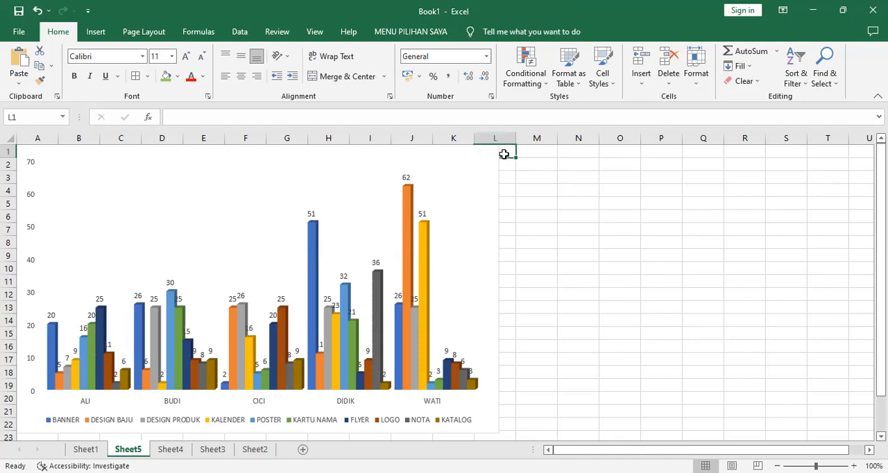
pyautogui.click(547, 150)
pyautogui.click(595, 149)
pyautogui.click(635, 154)
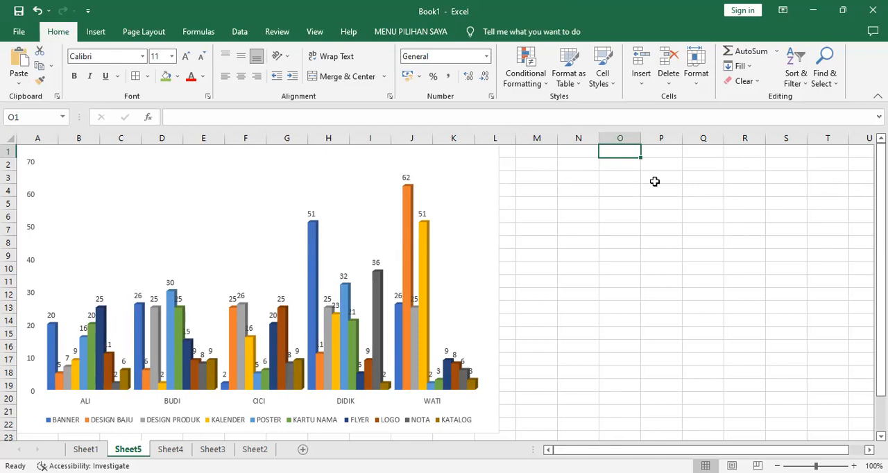
# Try to save the workbook as KONTEN 4 in the BLK 3 AGUSTUS TAHUN 2023 folder and cancel the repair save
pyautogui.click(18, 11)
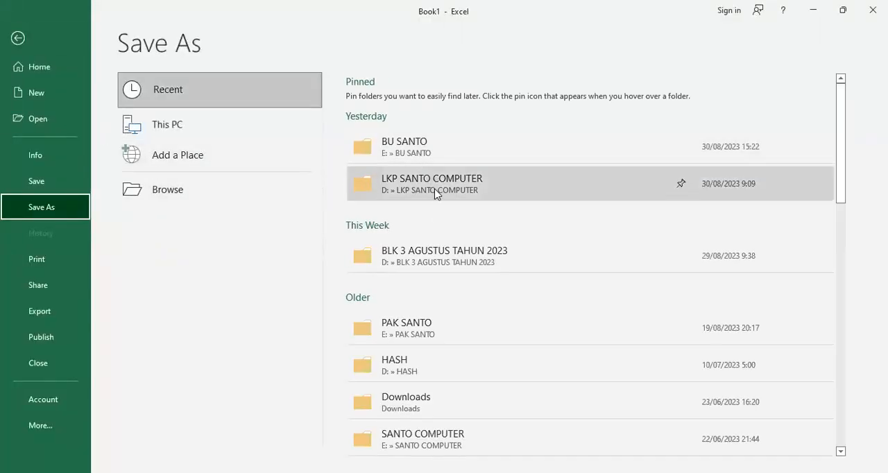
pyautogui.click(433, 248)
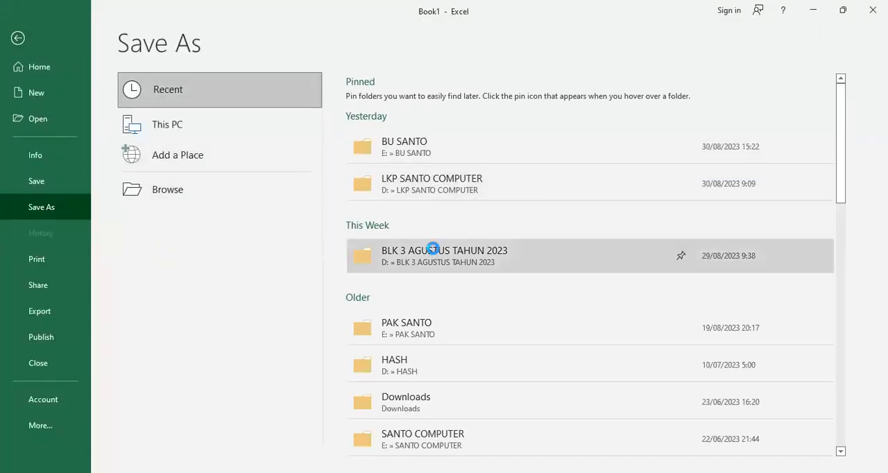
pyautogui.click(211, 223)
pyautogui.moveTo(211, 223); pyautogui.dragTo(79, 223)
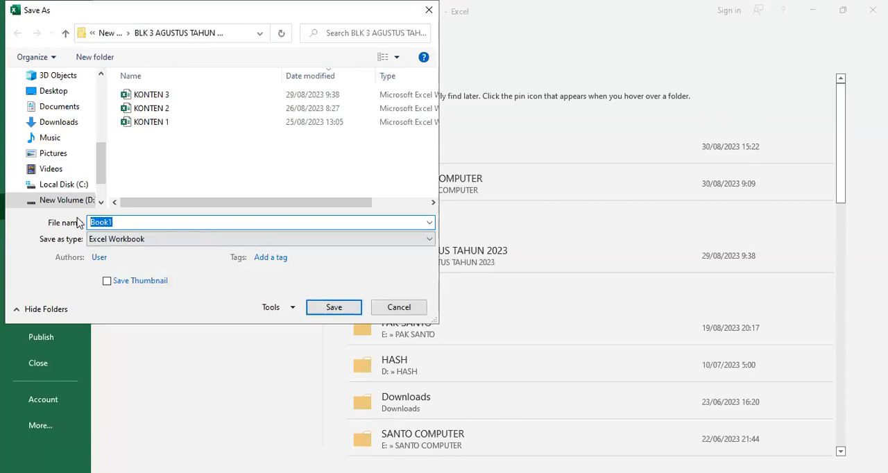
pyautogui.write('KONTEN')
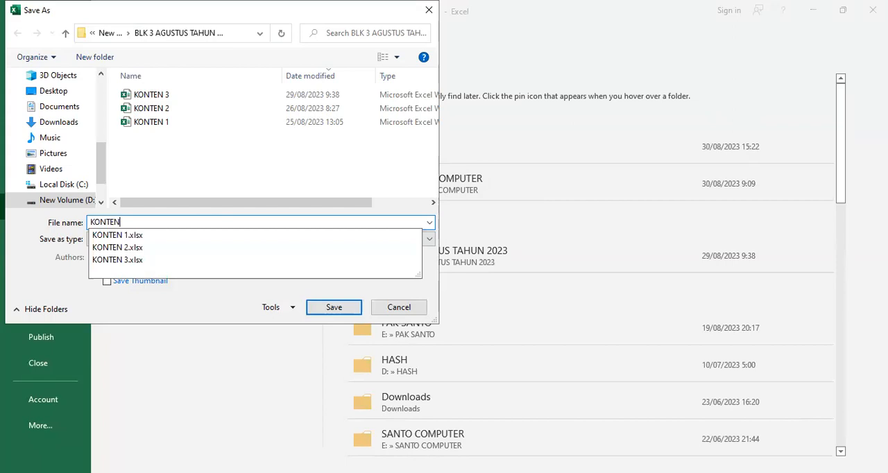
pyautogui.write(' 4')
pyautogui.press('Return')
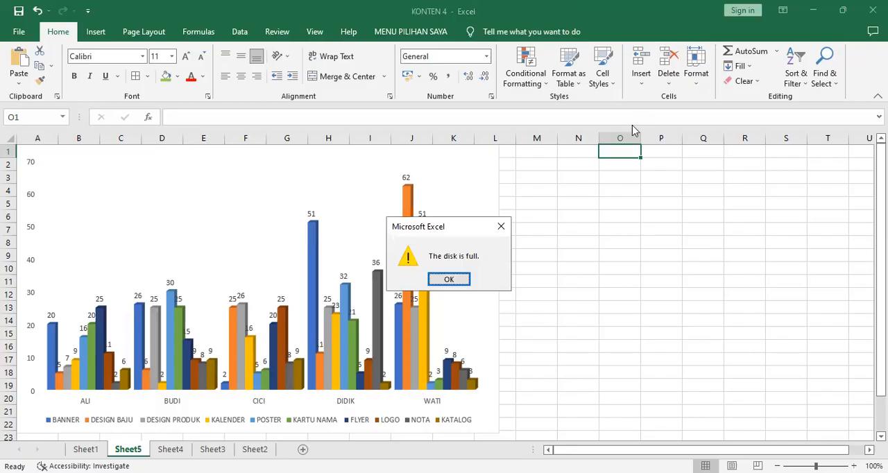
pyautogui.click(458, 283)
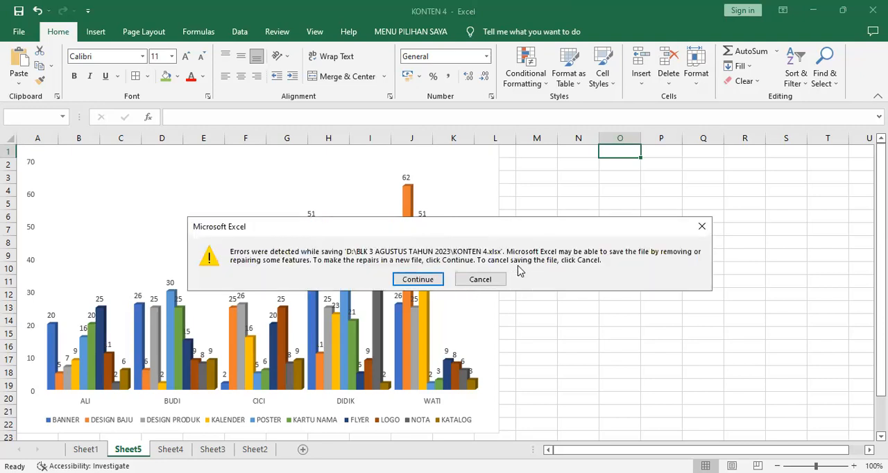
pyautogui.click(488, 281)
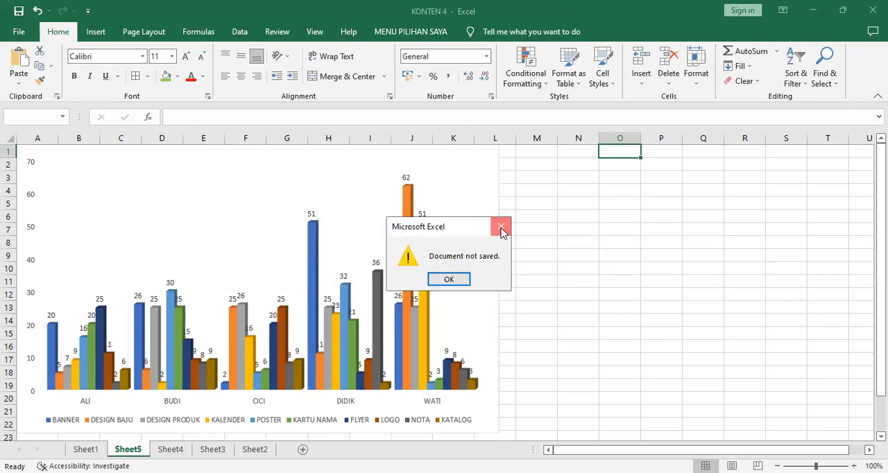
pyautogui.click(505, 231)
# Save the workbook as KONTEN 4 BLK in the Documents folder
pyautogui.click(18, 36)
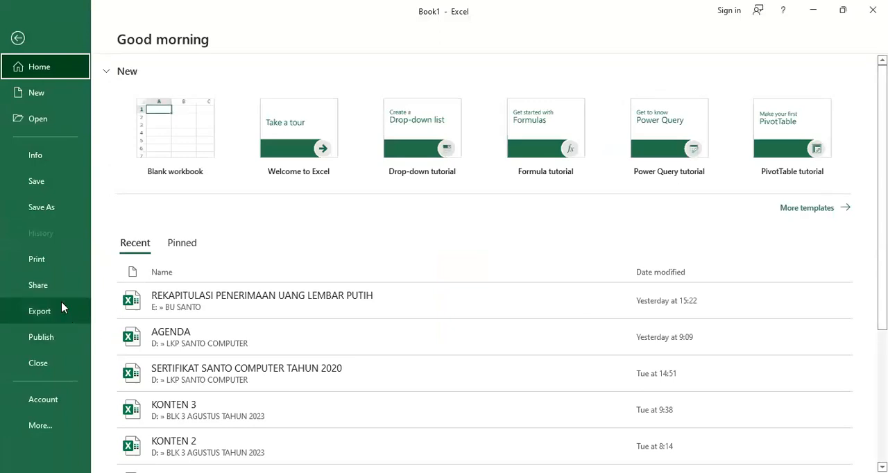
pyautogui.click(53, 211)
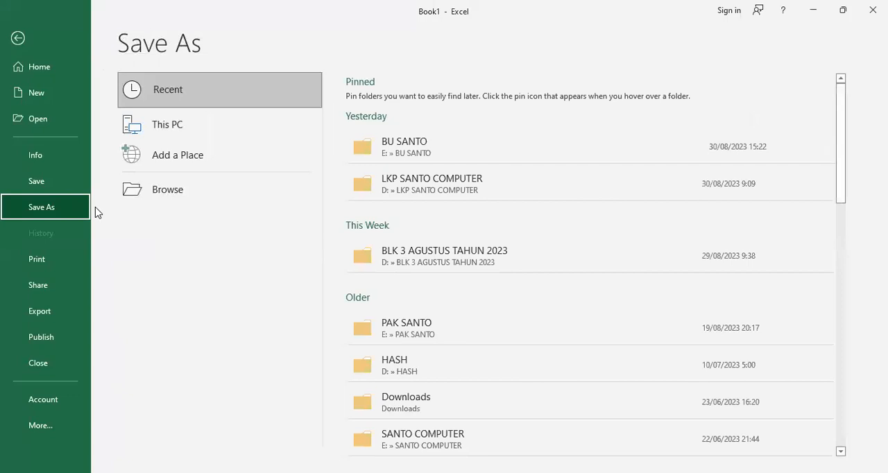
pyautogui.click(185, 134)
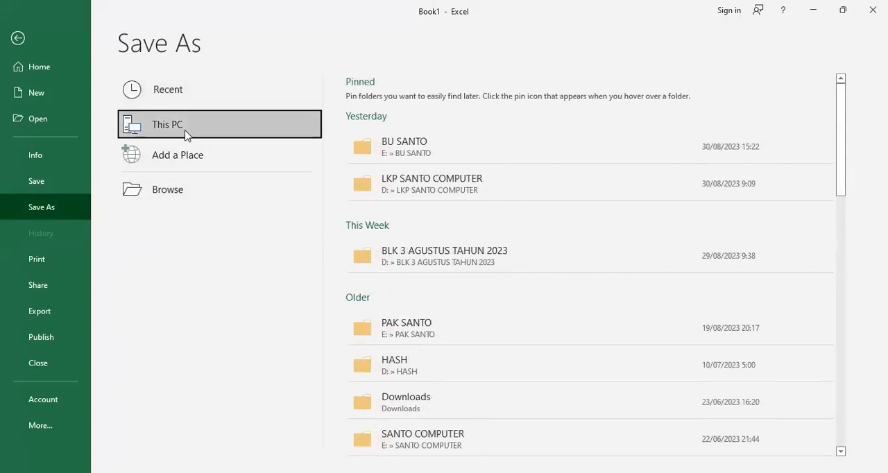
pyautogui.click(176, 189)
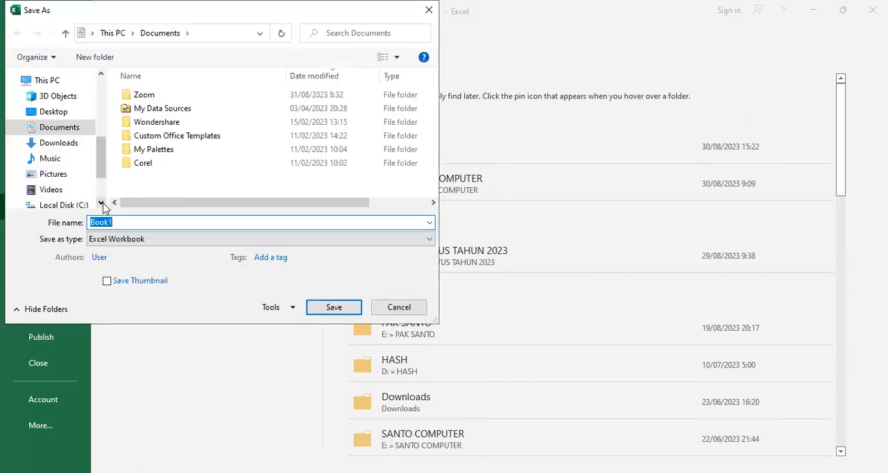
pyautogui.click(73, 132)
pyautogui.doubleClick(125, 220)
pyautogui.write('KONTEN 4 BLK')
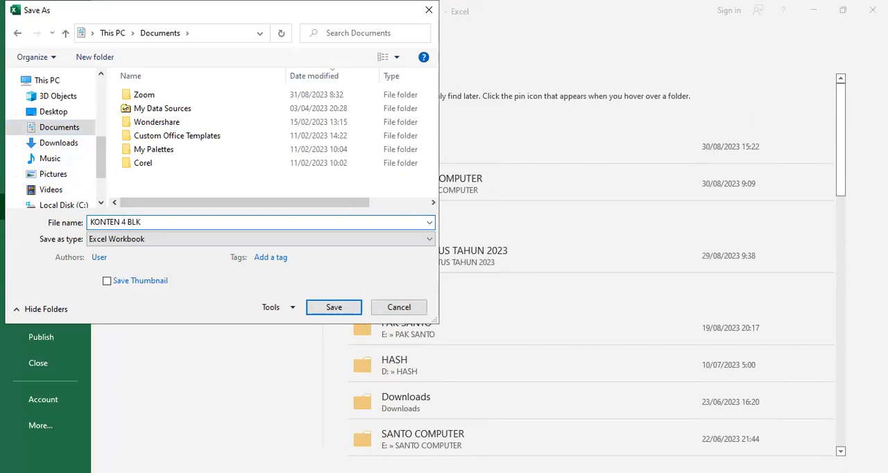
pyautogui.press('Return')
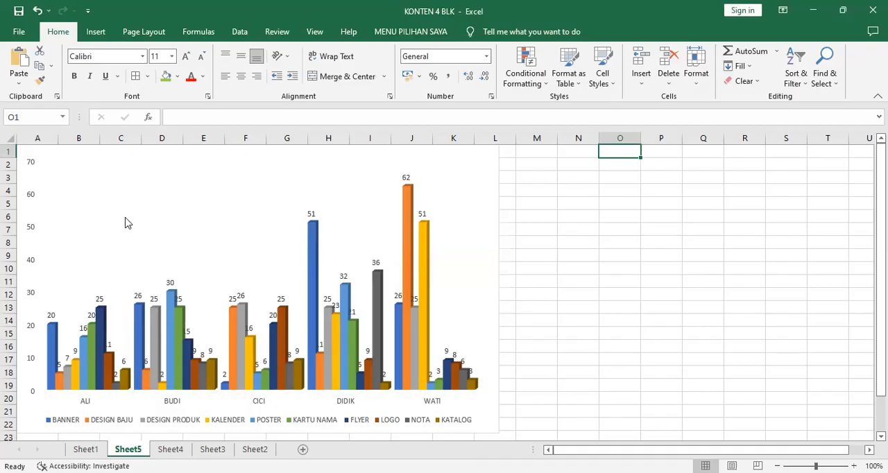